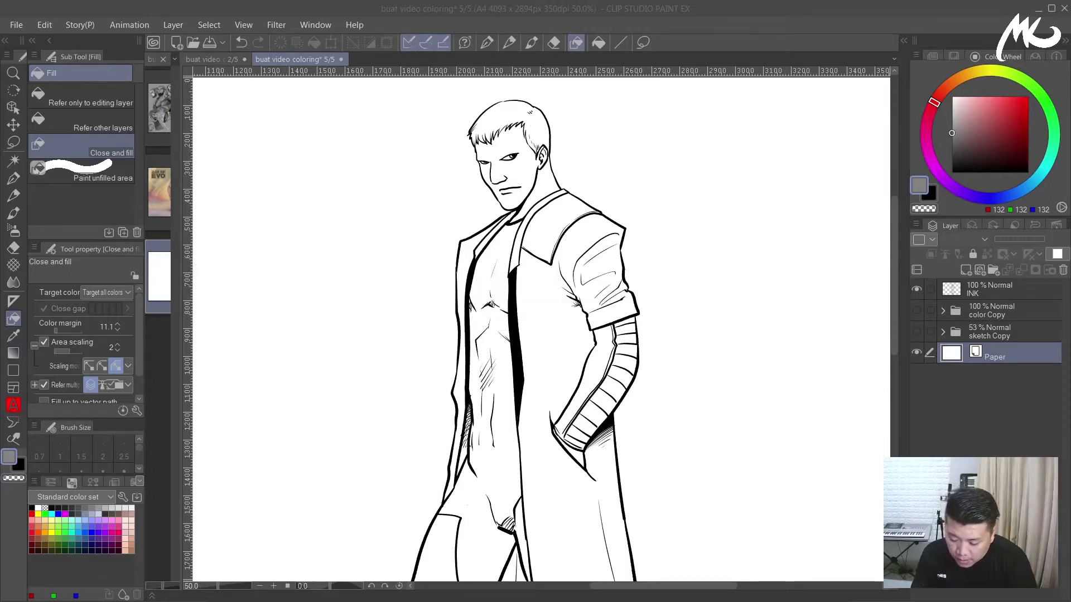
- Show the sketch Copy folder briefly, hide it again, and make the color Copy folder visible
{"action": "left_click", "coordinate": [916, 331]}
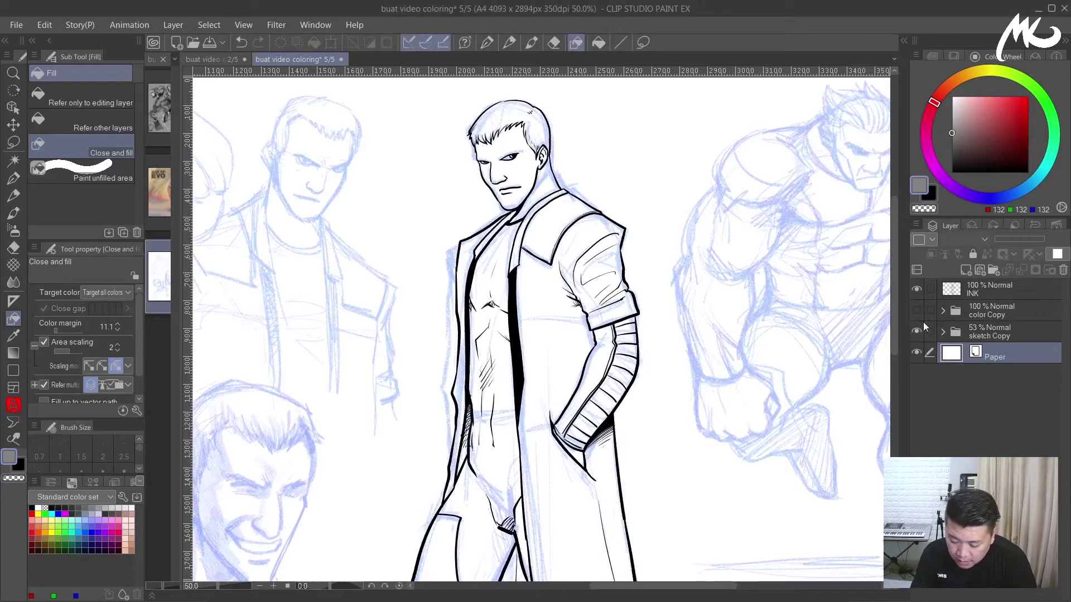
{"action": "left_click", "coordinate": [917, 330]}
{"action": "left_click", "coordinate": [918, 310]}
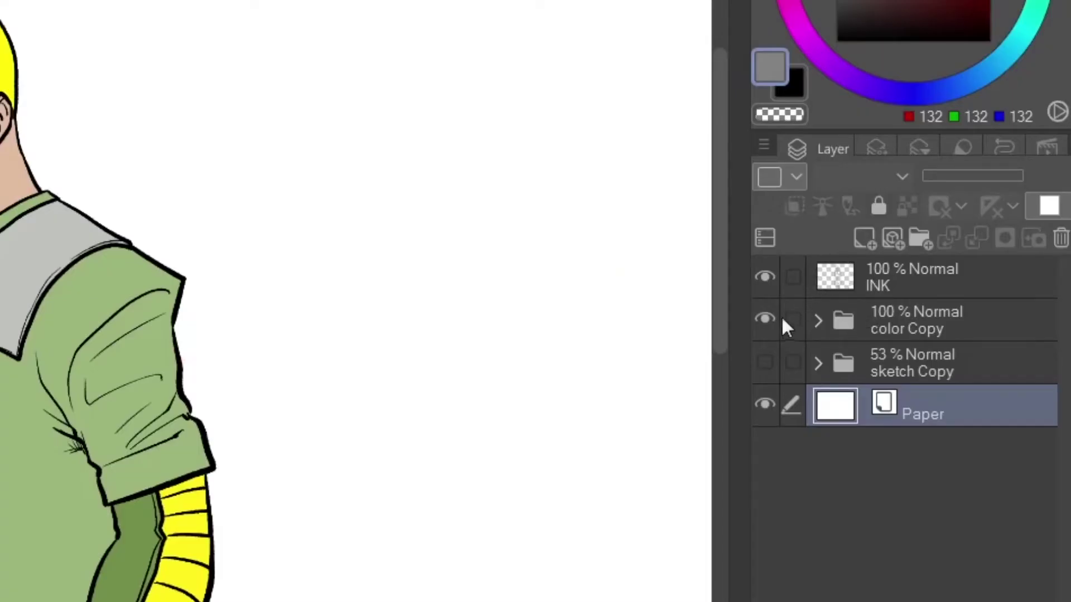
- Compare the line art with and without the color Copy folder, and inspect the layer inside that folder
{"action": "left_click", "coordinate": [765, 320]}
{"action": "left_click", "coordinate": [766, 316]}
{"action": "left_click", "coordinate": [766, 311]}
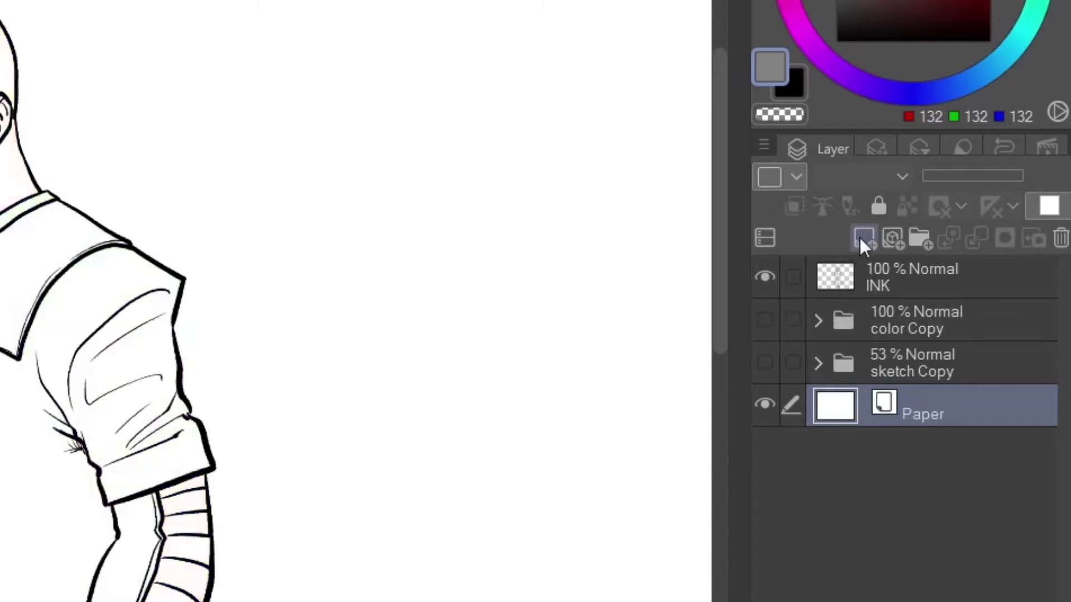
{"action": "left_click", "coordinate": [817, 321]}
{"action": "left_click", "coordinate": [766, 313]}
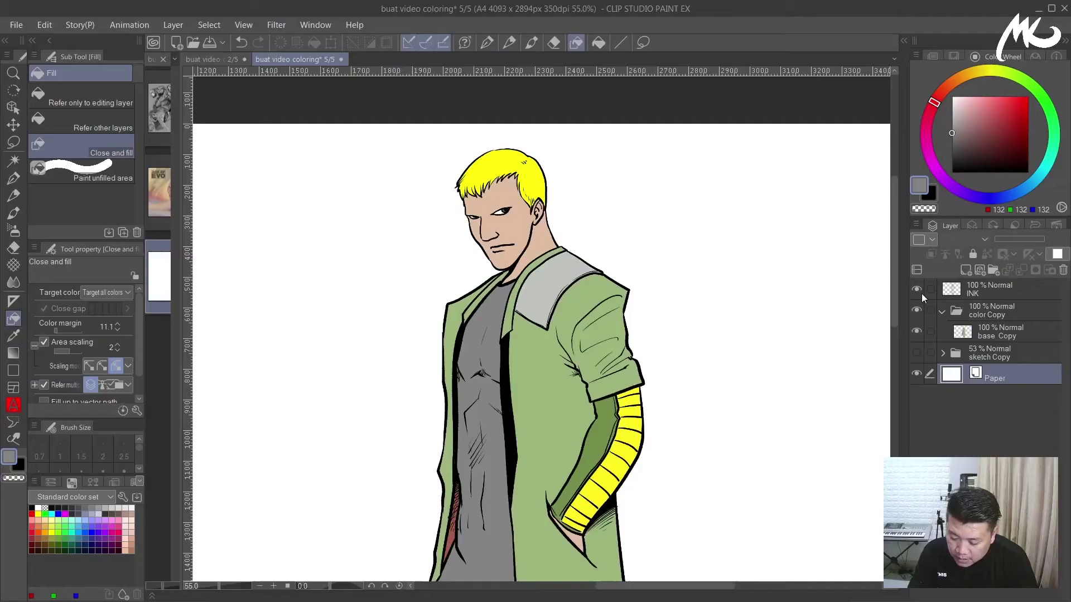
{"action": "left_click", "coordinate": [942, 311]}
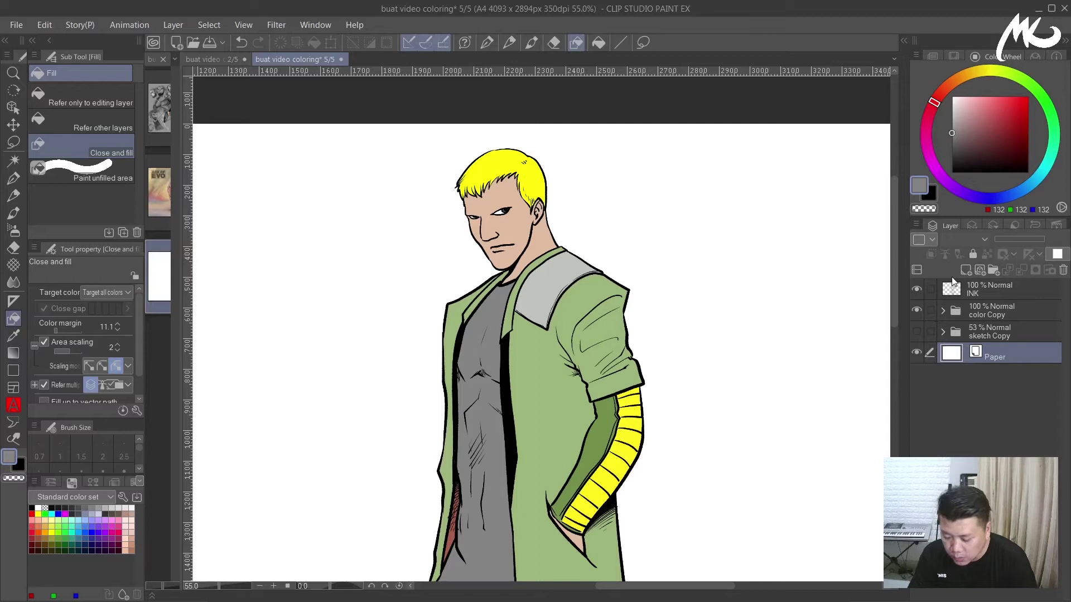
- Give the INK layer a dark navy layer color, HEX 111E2E
{"action": "left_click", "coordinate": [1002, 281]}
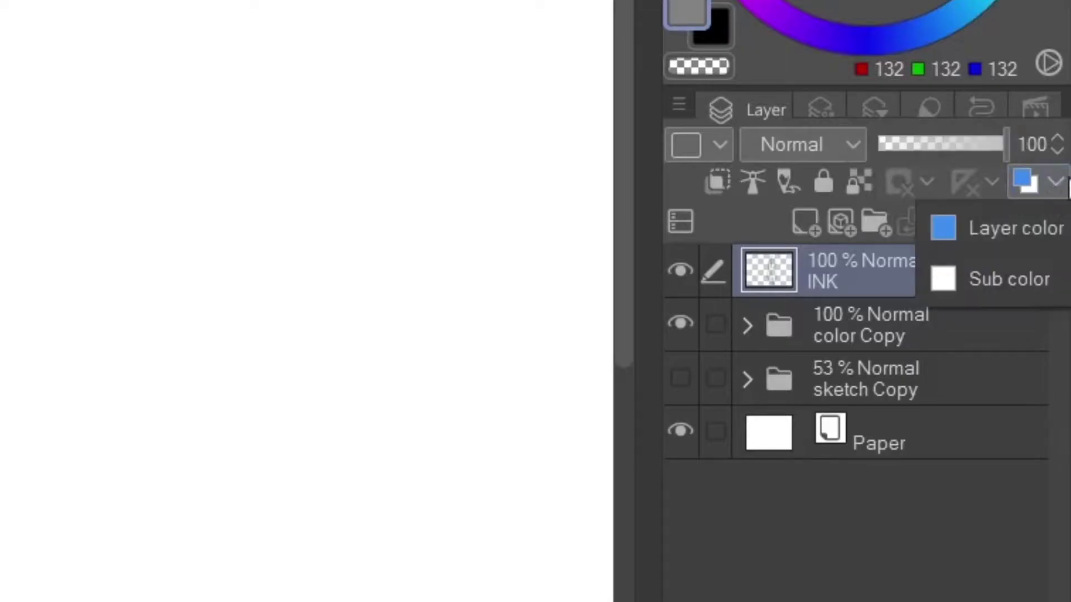
{"action": "left_click", "coordinate": [1055, 183]}
{"action": "left_click", "coordinate": [1025, 237]}
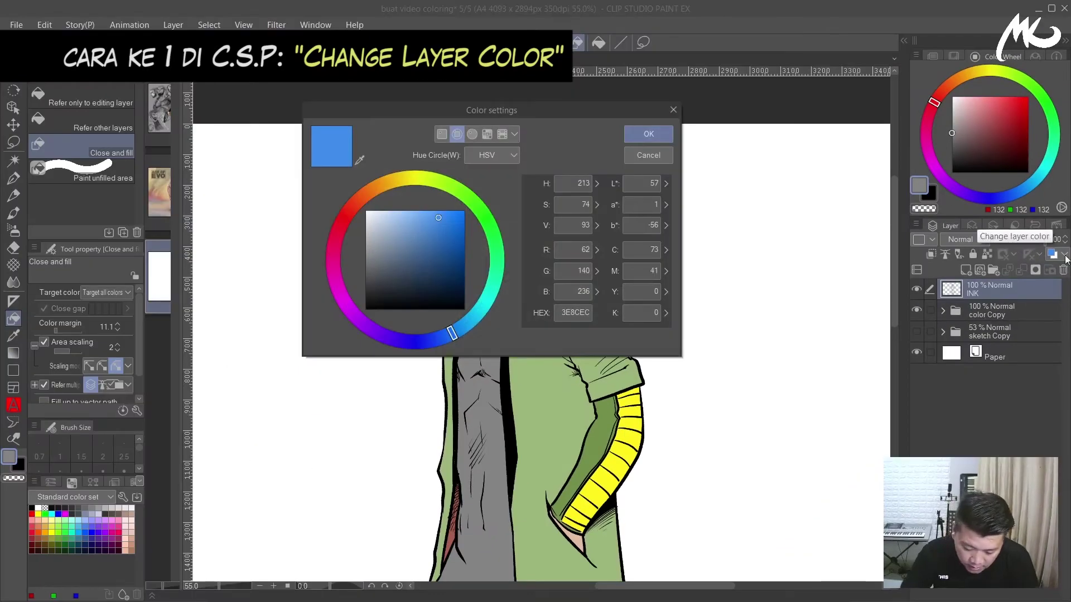
{"action": "left_click_drag", "start_coordinate": [570, 111], "coordinate": [332, 161]}
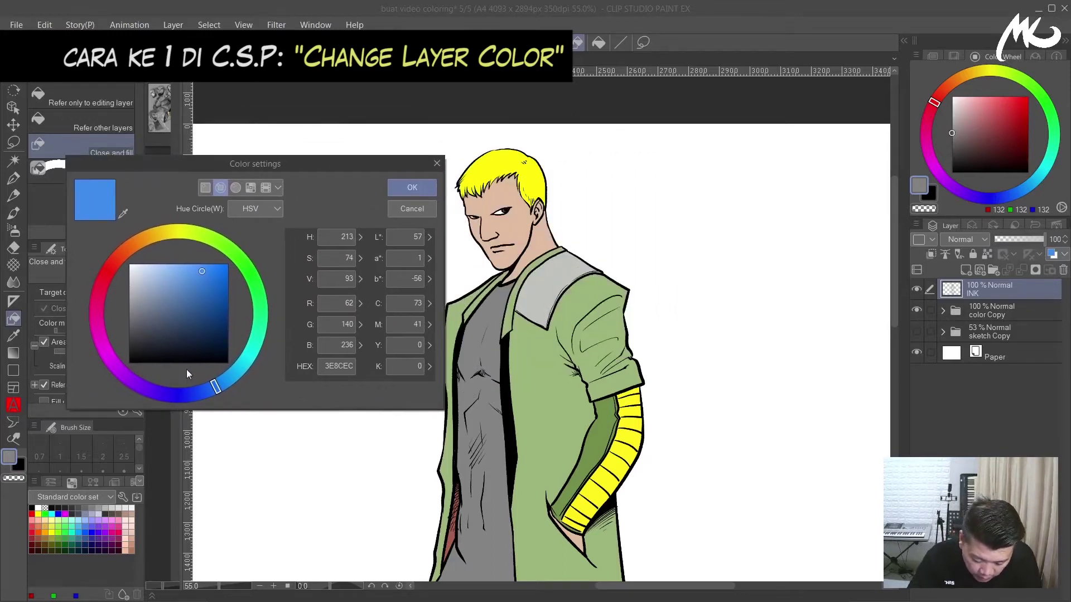
{"action": "left_click_drag", "start_coordinate": [192, 326], "coordinate": [186, 340]}
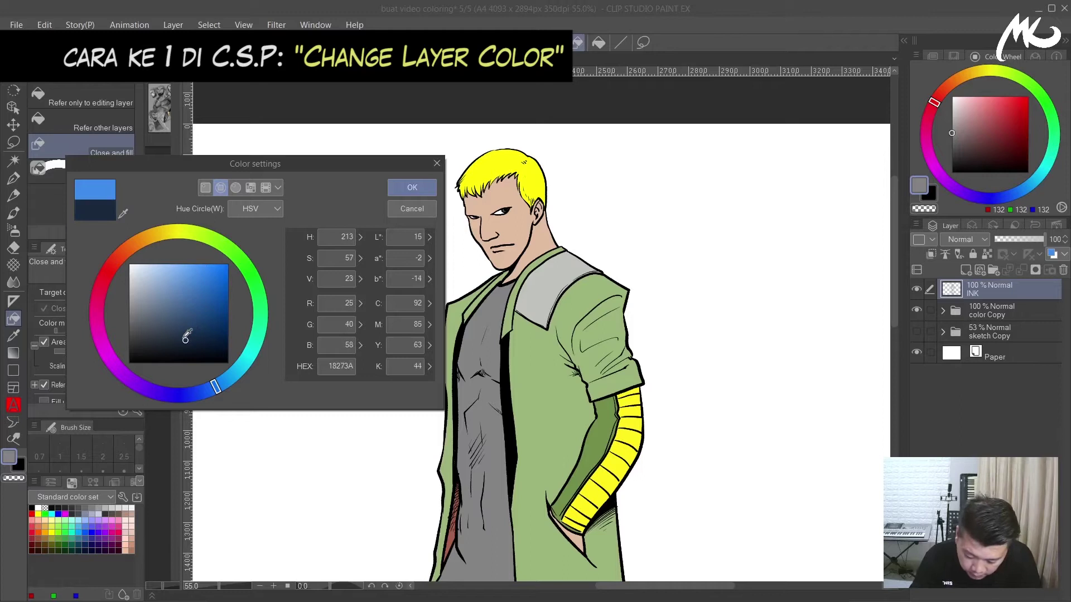
{"action": "left_click", "coordinate": [423, 189]}
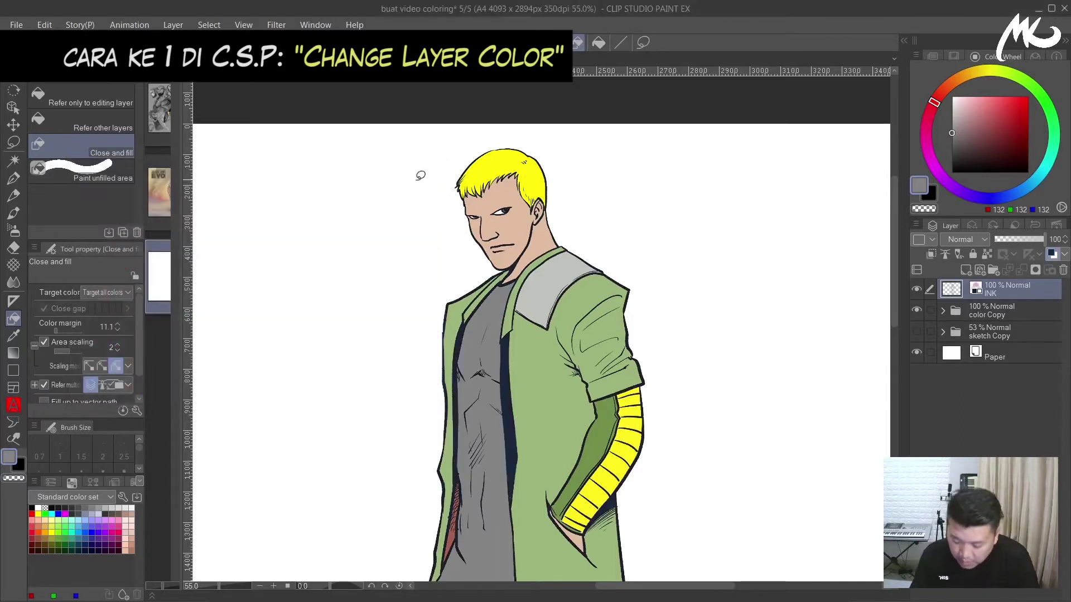
- Compare the outlines around the shoulder without and with the navy layer color by undoing and redoing it
{"action": "scroll", "coordinate": [420, 176], "scroll_direction": "up", "scroll_amount": 4}
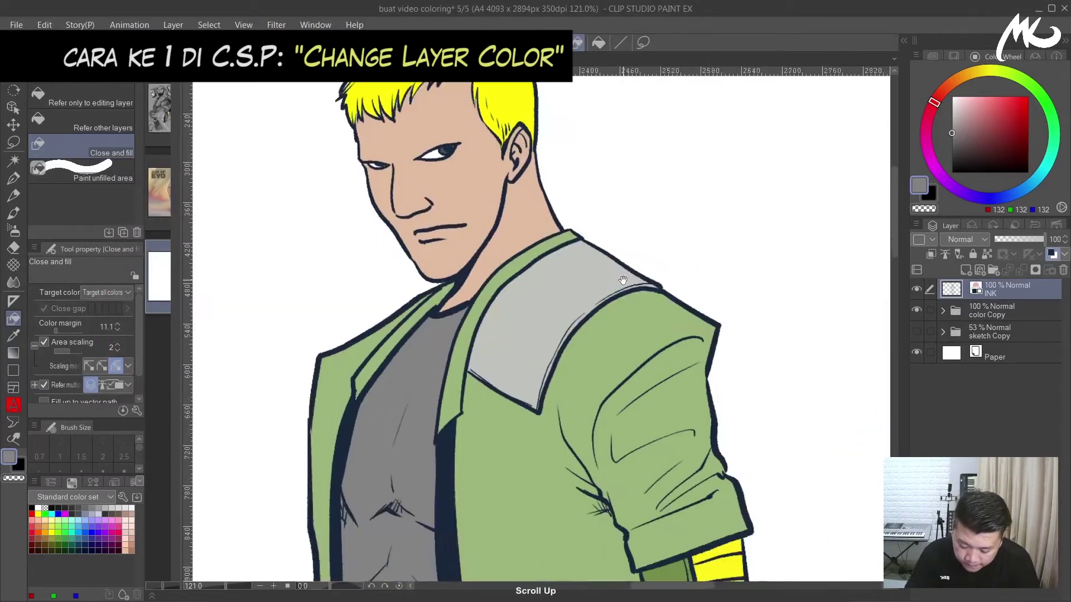
{"action": "scroll", "coordinate": [651, 335], "scroll_direction": "down", "scroll_amount": 1}
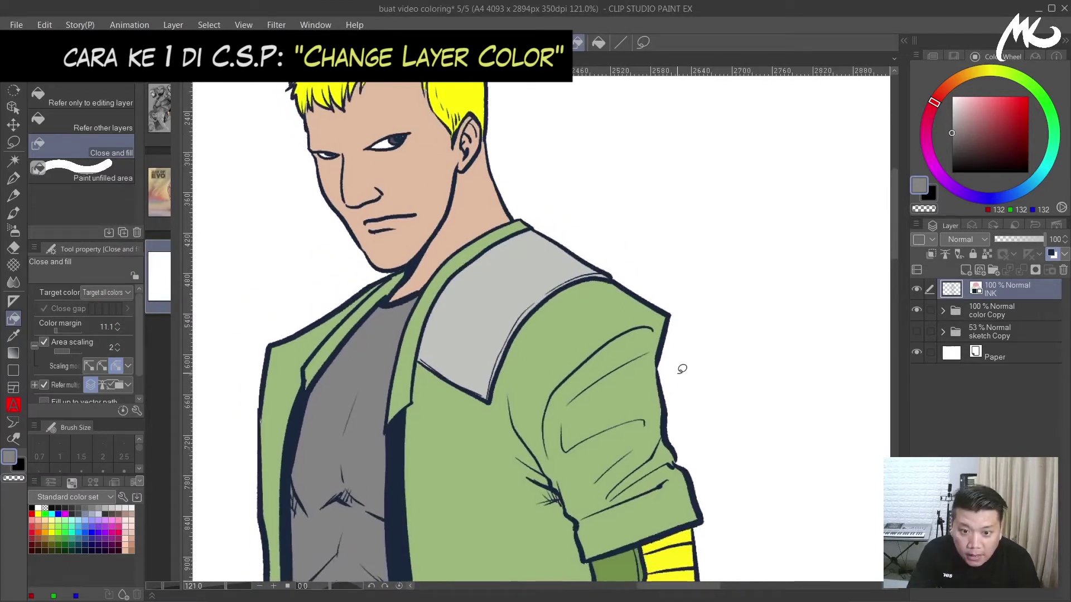
{"action": "scroll", "coordinate": [682, 369], "scroll_direction": "up", "scroll_amount": 4}
{"action": "scroll", "coordinate": [664, 402], "scroll_direction": "up", "scroll_amount": 1}
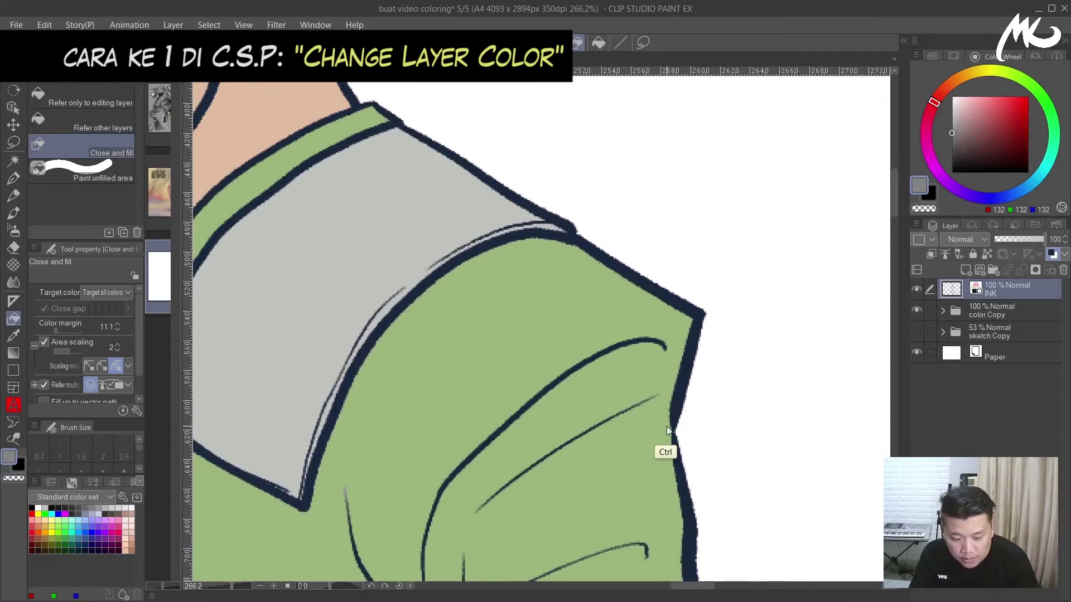
{"action": "key", "text": "ctrl+z"}
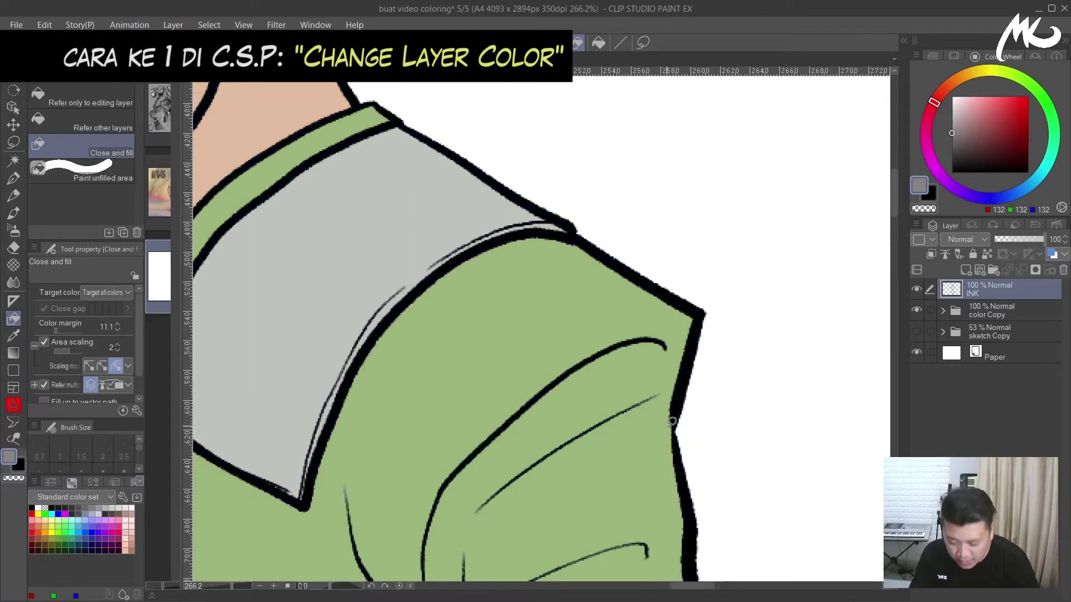
{"action": "key", "text": "ctrl+y"}
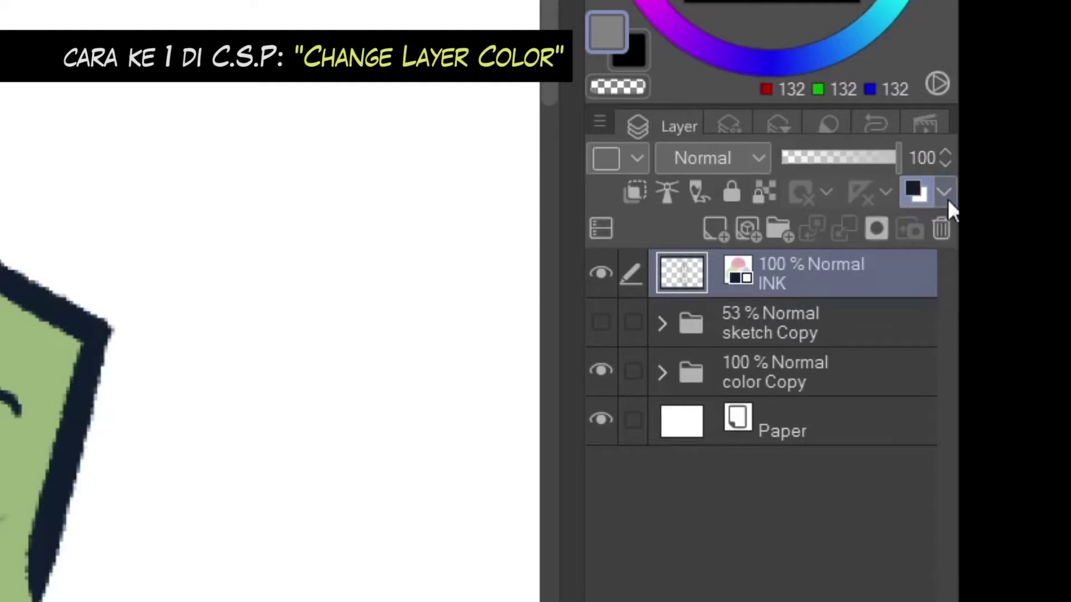
- Change the INK layer's layer color to dark brown, RGB 49, 26, 15, and inspect the recolored outlines
{"action": "left_click", "coordinate": [943, 193]}
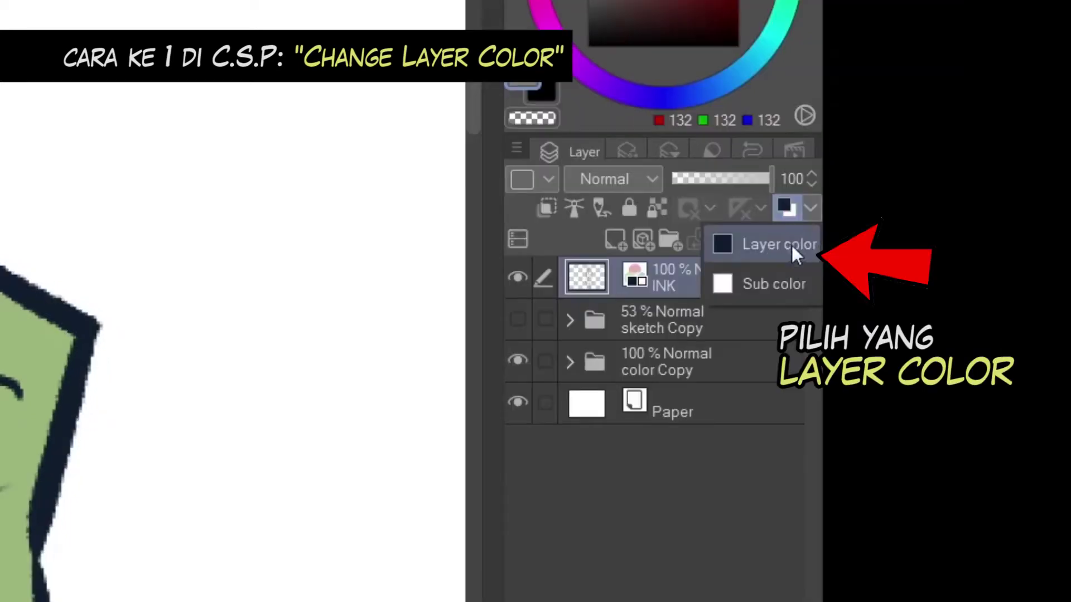
{"action": "left_click", "coordinate": [791, 245]}
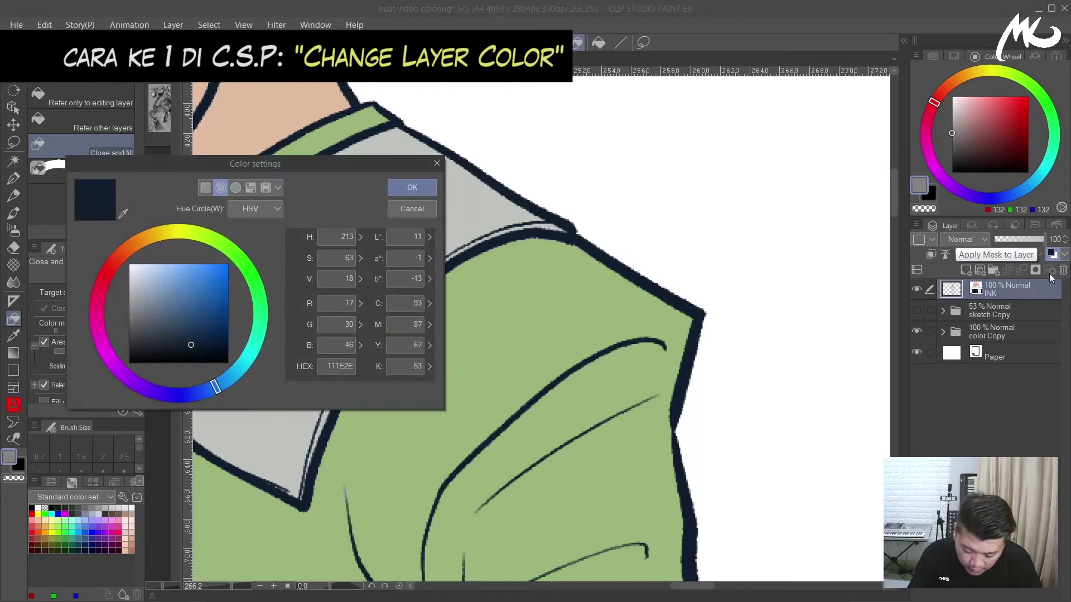
{"action": "left_click_drag", "start_coordinate": [316, 163], "coordinate": [343, 210]}
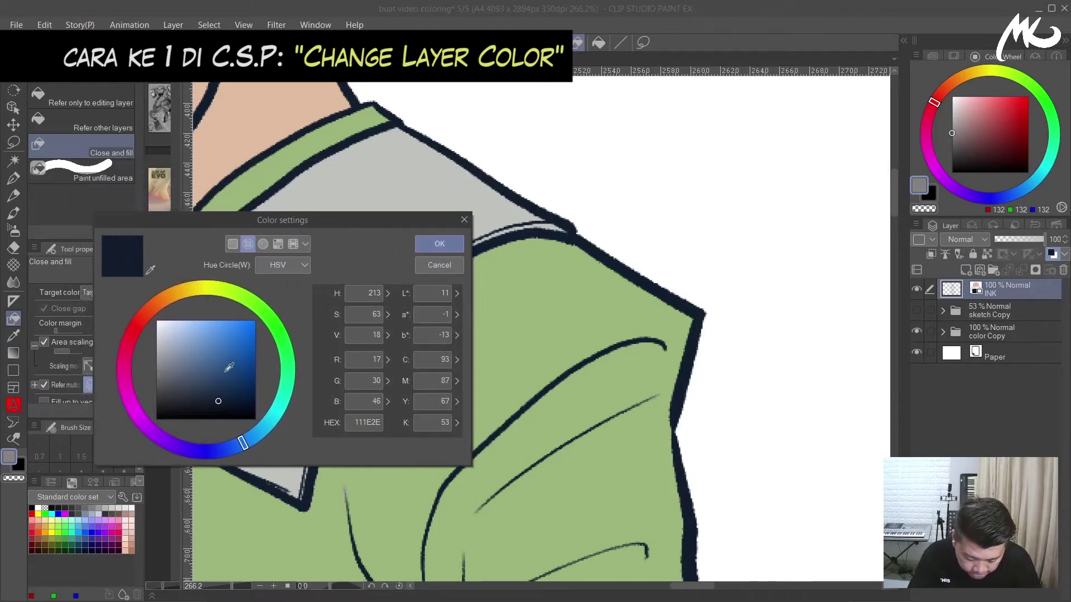
{"action": "left_click", "coordinate": [163, 311]}
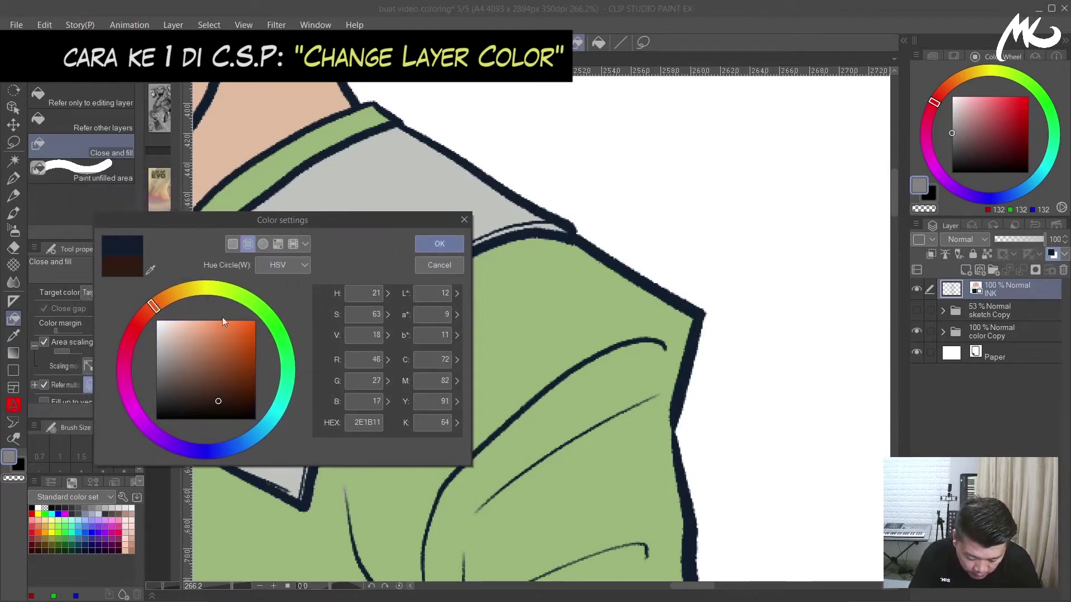
{"action": "left_click", "coordinate": [226, 400]}
{"action": "left_click", "coordinate": [440, 244]}
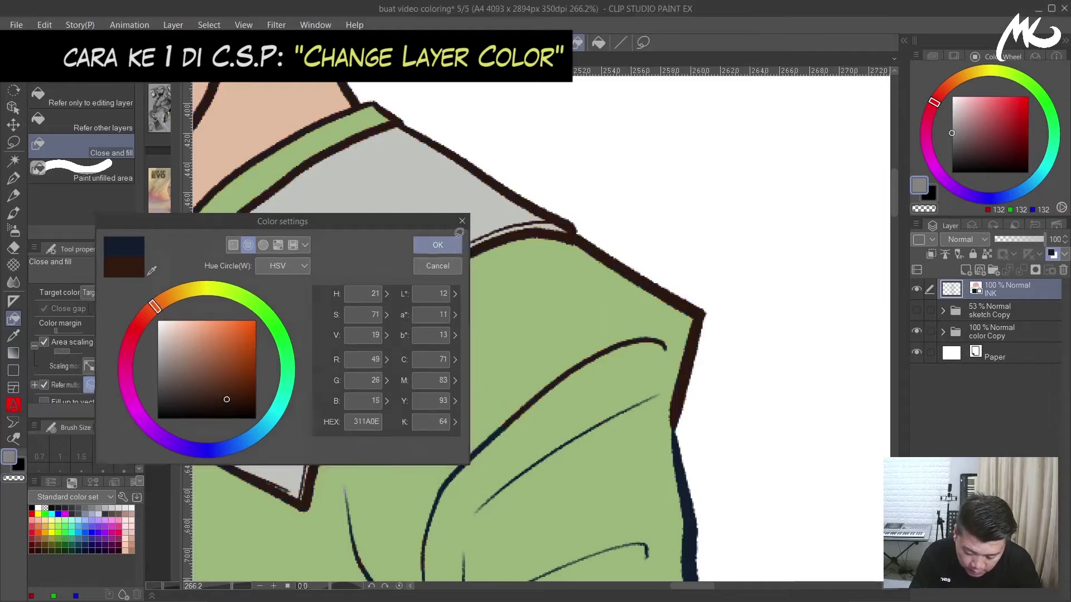
{"action": "mouse_move", "coordinate": [666, 306]}
{"action": "left_mouse_down"}
{"action": "mouse_move", "coordinate": [784, 306]}
{"action": "mouse_move", "coordinate": [650, 299]}
{"action": "left_mouse_up"}
{"action": "scroll", "coordinate": [784, 306], "scroll_direction": "down", "scroll_amount": 5}
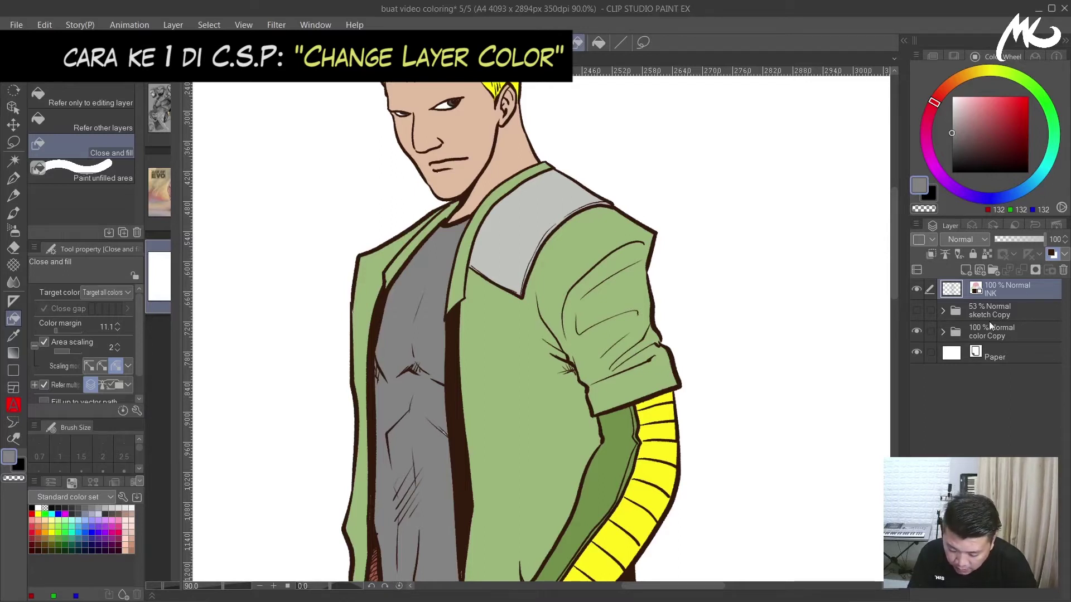
- Undo the layer color changes on the INK layer
{"action": "key", "text": "ctrl+z"}
{"action": "scroll", "coordinate": [602, 358], "scroll_direction": "up", "scroll_amount": 2}
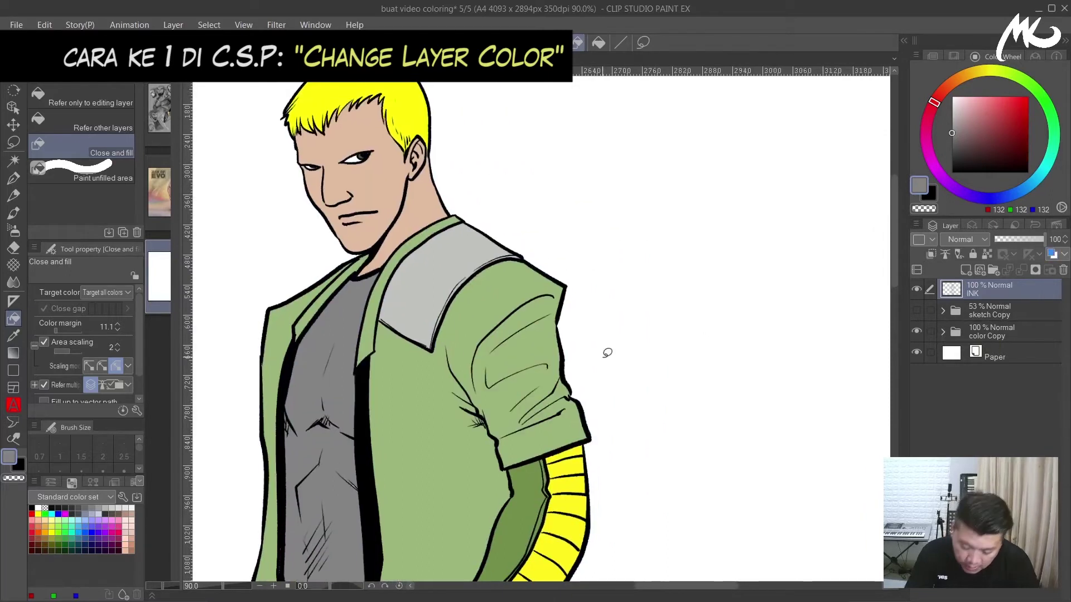
{"action": "scroll", "coordinate": [603, 356], "scroll_direction": "up", "scroll_amount": 3}
{"action": "left_click_drag", "start_coordinate": [587, 397], "coordinate": [704, 432]}
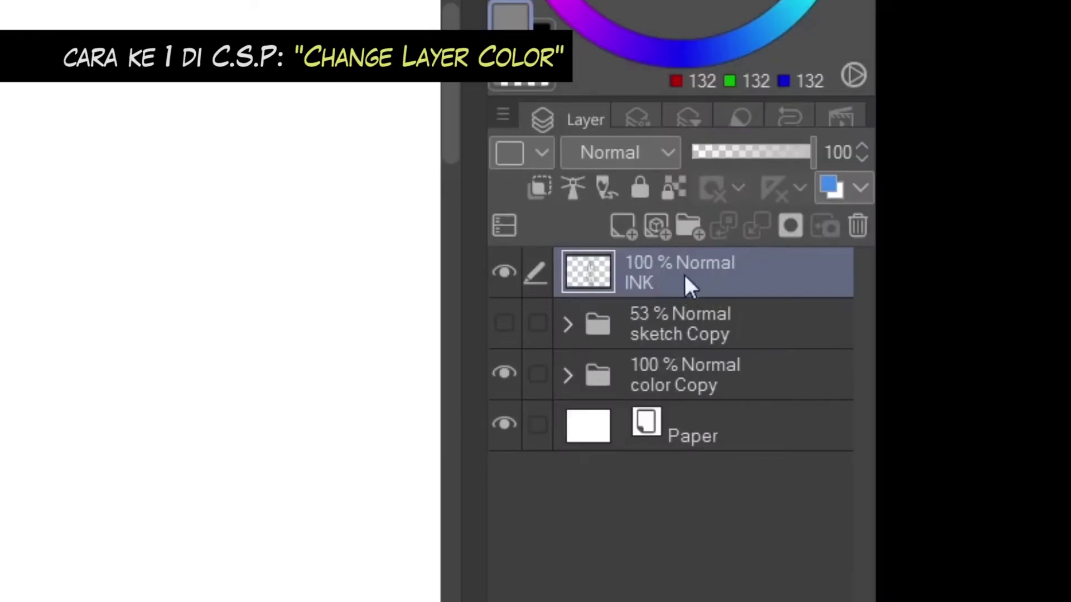
- Duplicate the INK layer, hide the original, and make INK Copy the active layer
{"action": "left_click_drag", "start_coordinate": [687, 277], "coordinate": [623, 221]}
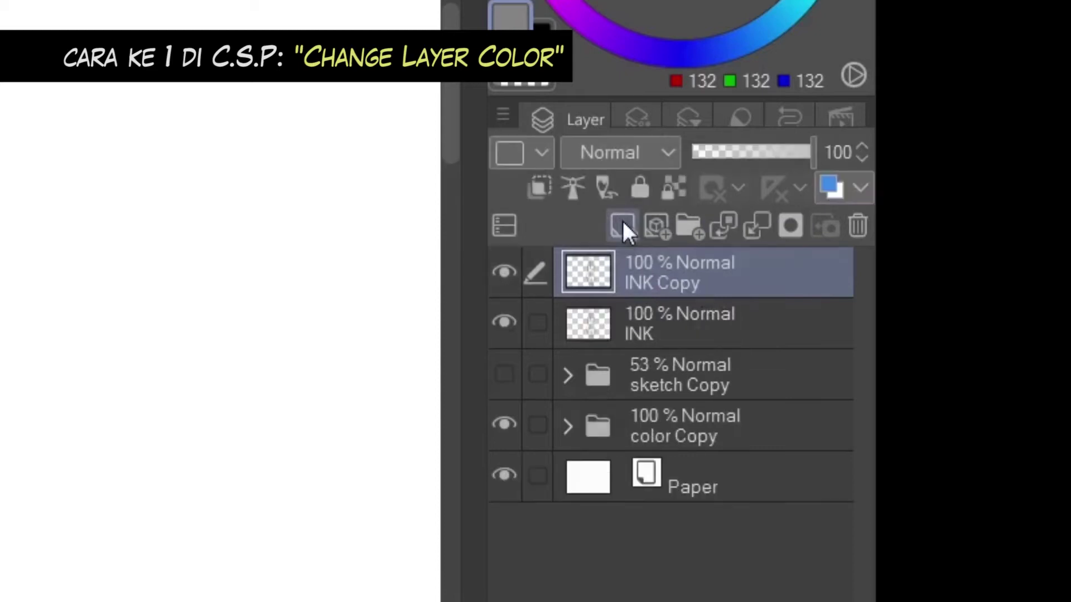
{"action": "left_click", "coordinate": [734, 321]}
{"action": "left_click", "coordinate": [501, 322]}
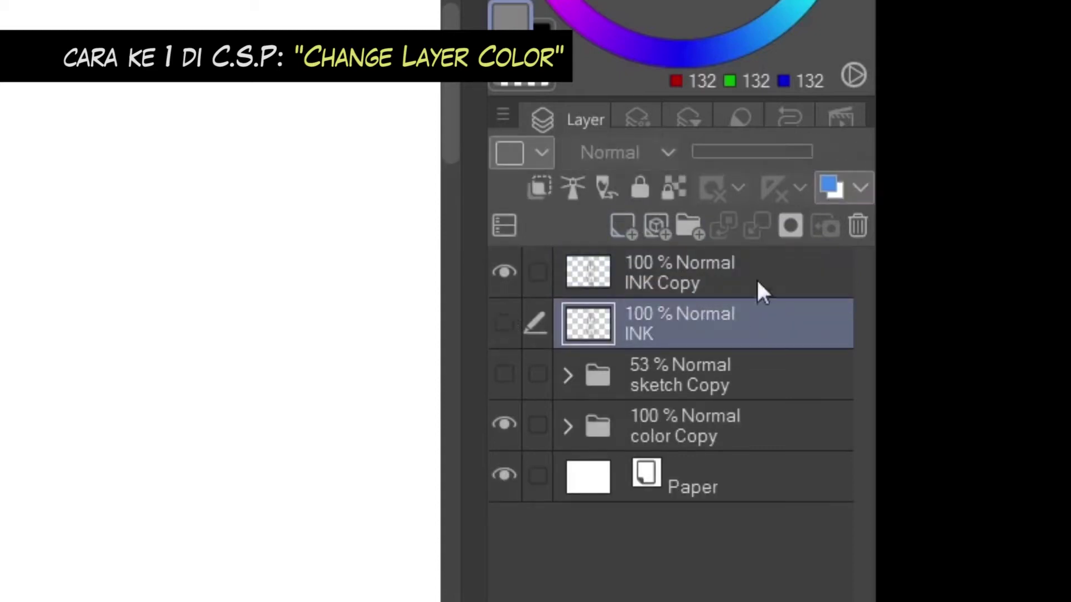
{"action": "left_click", "coordinate": [743, 259]}
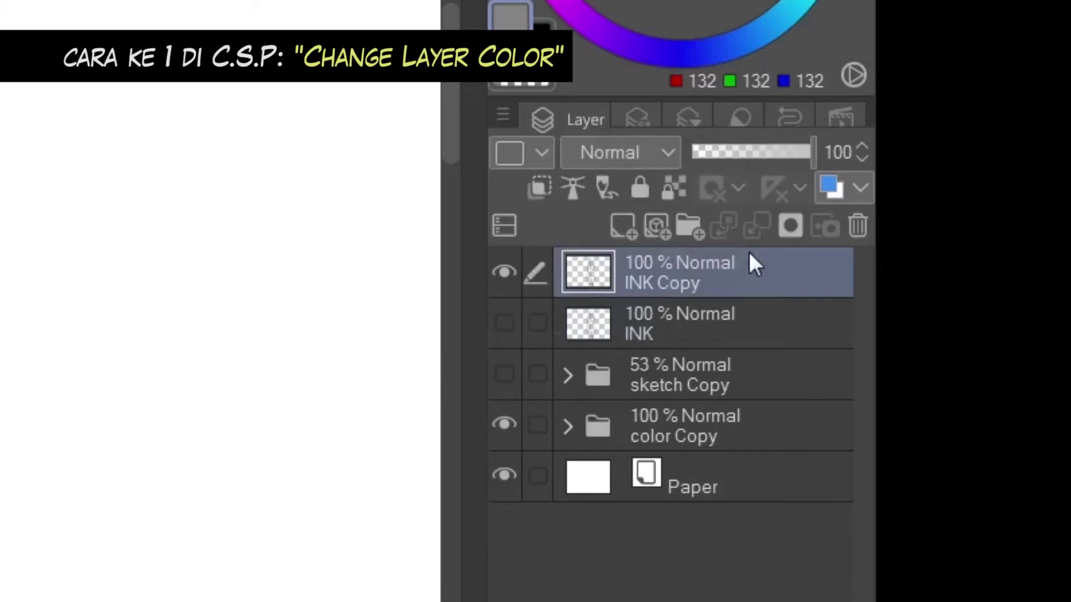
- Set the layer color of INK Copy to dark brown, RGB 74, 52, 40
{"action": "left_click", "coordinate": [855, 192]}
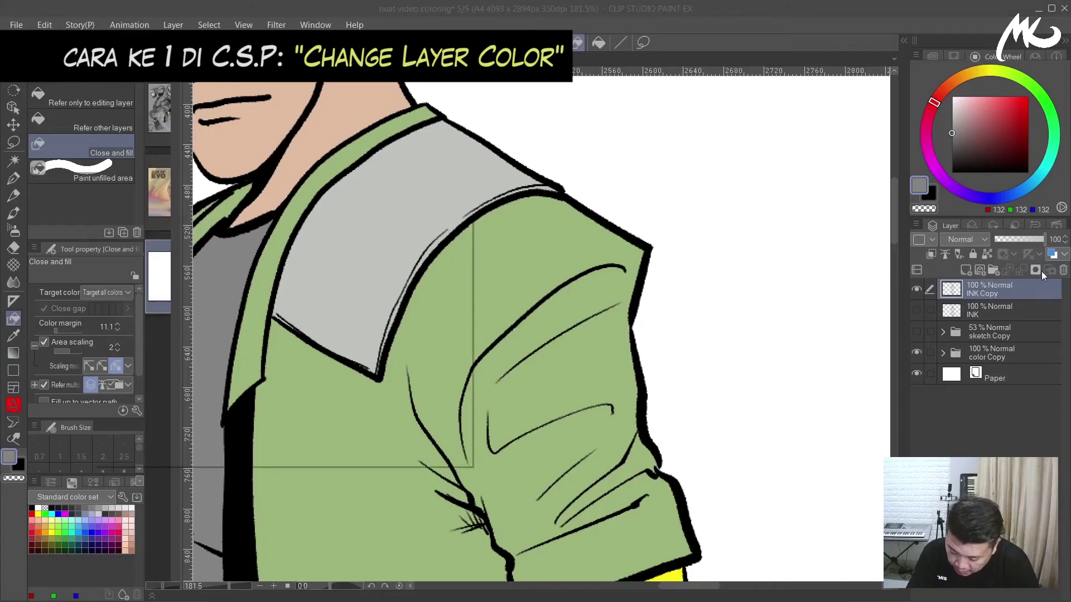
{"action": "left_click", "coordinate": [1042, 271]}
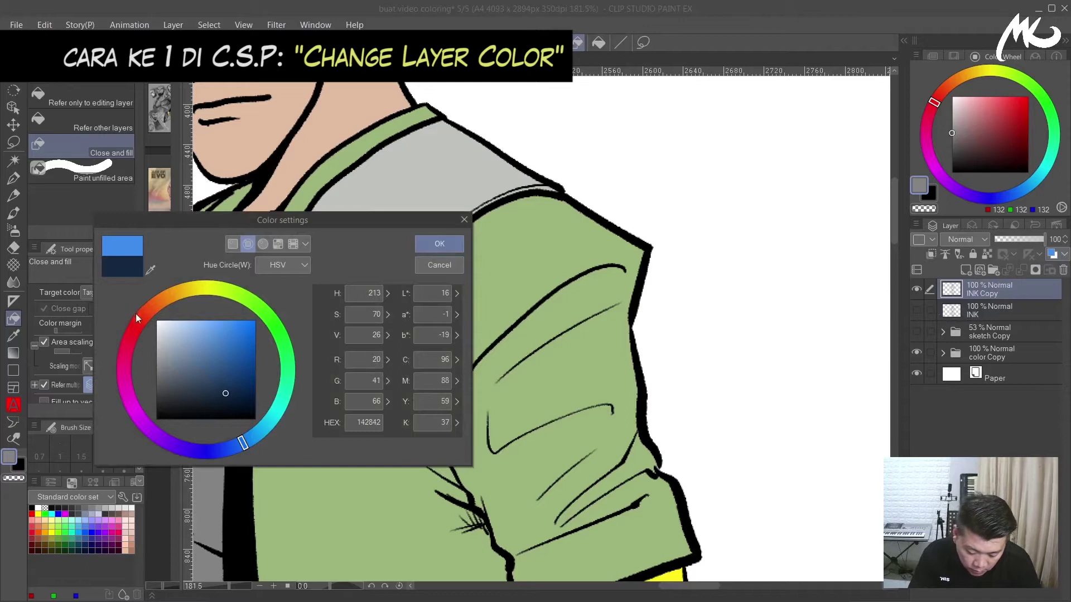
{"action": "left_click", "coordinate": [156, 304]}
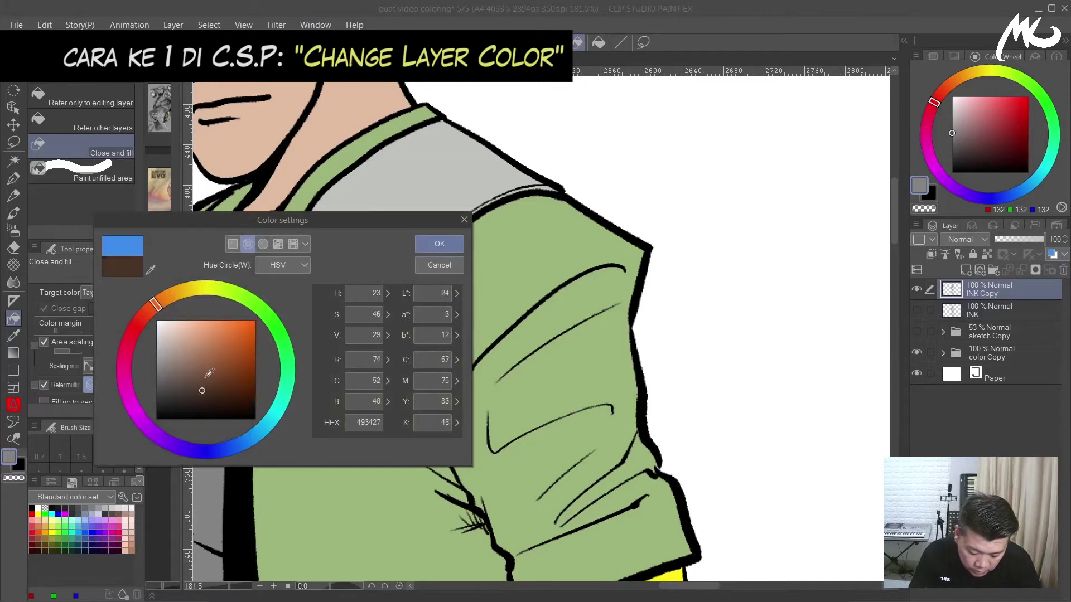
{"action": "left_click", "coordinate": [439, 243]}
- Compare the figure with the original INK layer shown instead of INK Copy, and undo the brown layer color on INK Copy
{"action": "scroll", "coordinate": [495, 245], "scroll_direction": "down", "scroll_amount": 3}
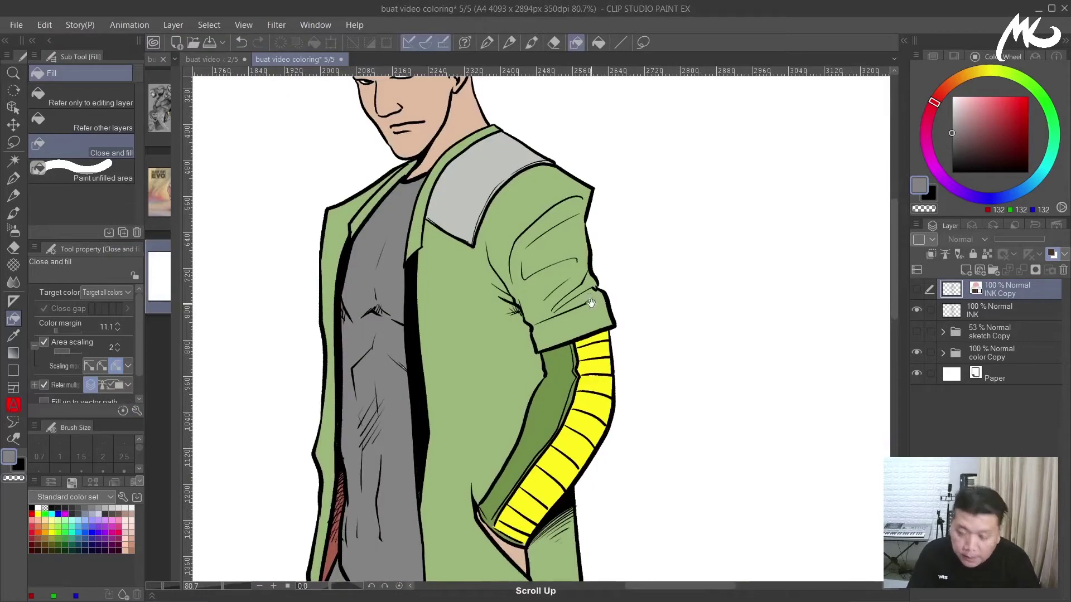
{"action": "scroll", "coordinate": [602, 430], "scroll_direction": "up", "scroll_amount": 3}
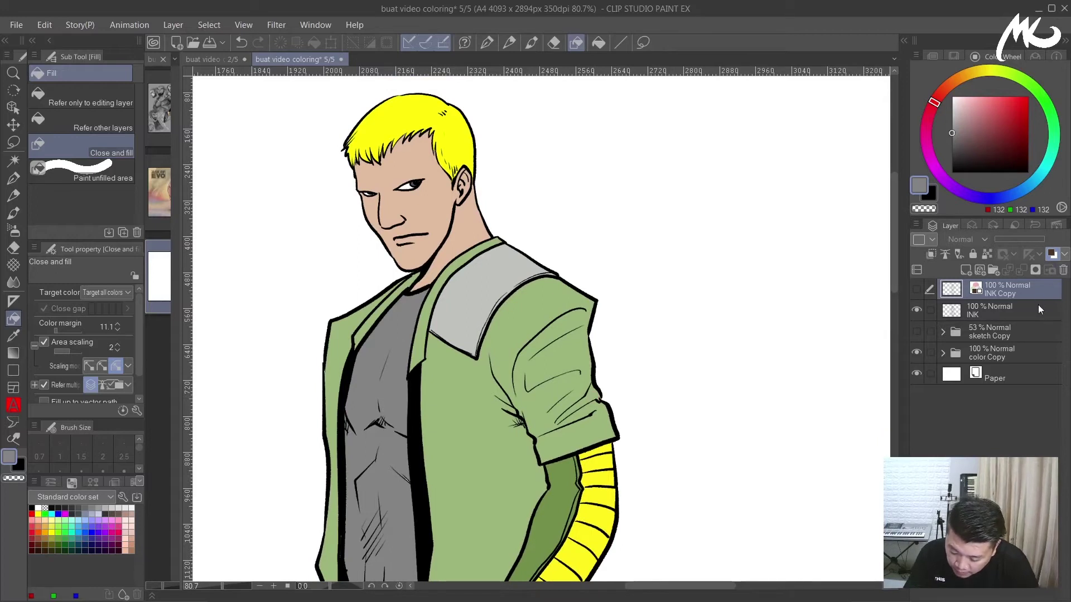
{"action": "key", "text": "ctrl+z"}
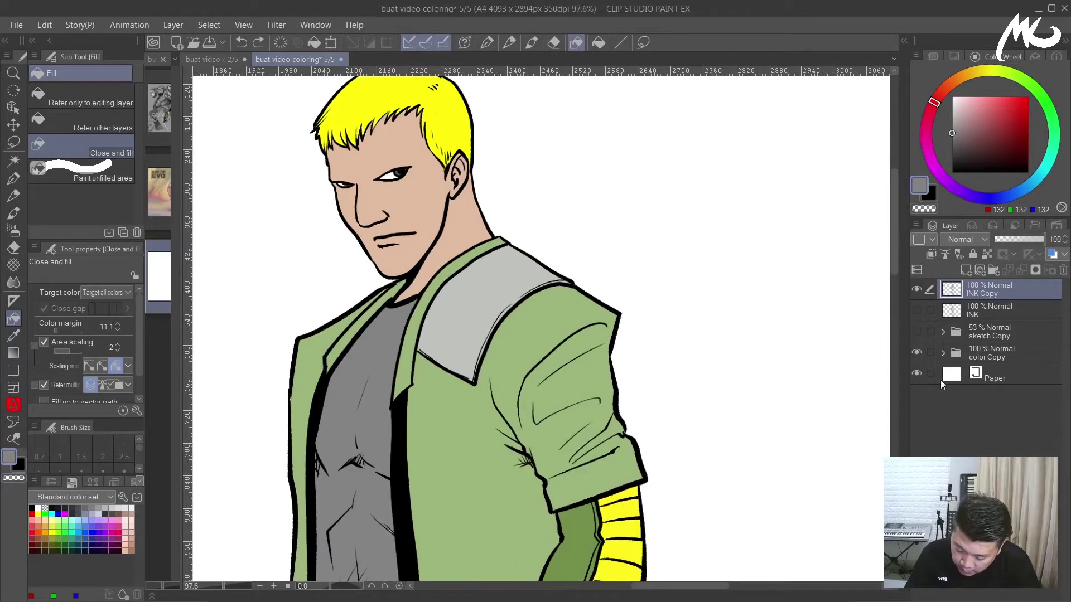
- Hide the color Copy folder and lock the transparent pixels of the INK Copy layer
{"action": "left_click", "coordinate": [916, 354]}
{"action": "scroll", "coordinate": [640, 361], "scroll_direction": "down", "scroll_amount": 2}
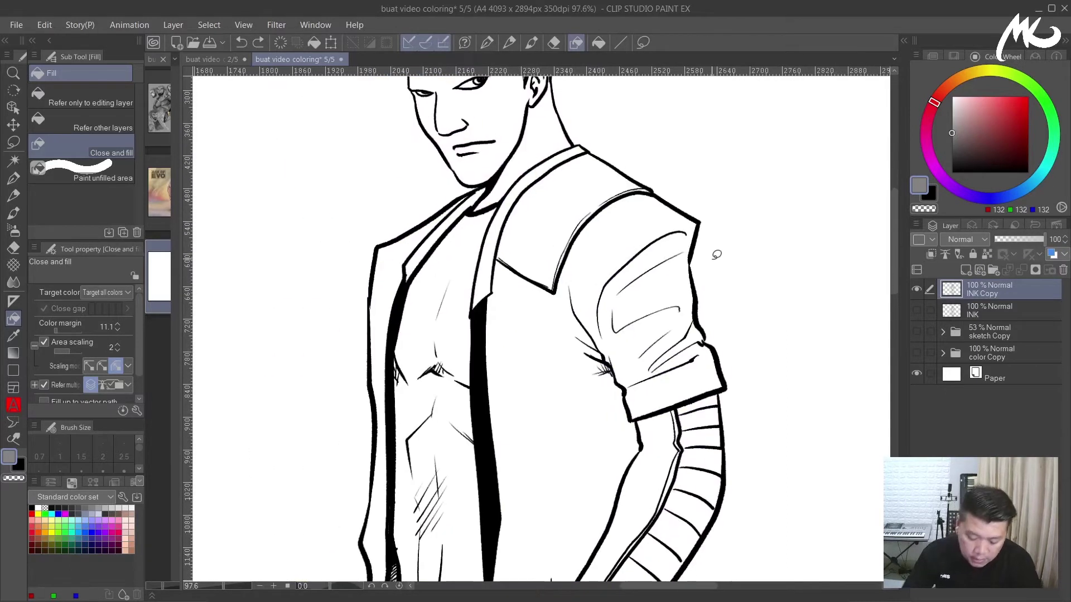
{"action": "left_click_drag", "start_coordinate": [712, 259], "coordinate": [622, 368]}
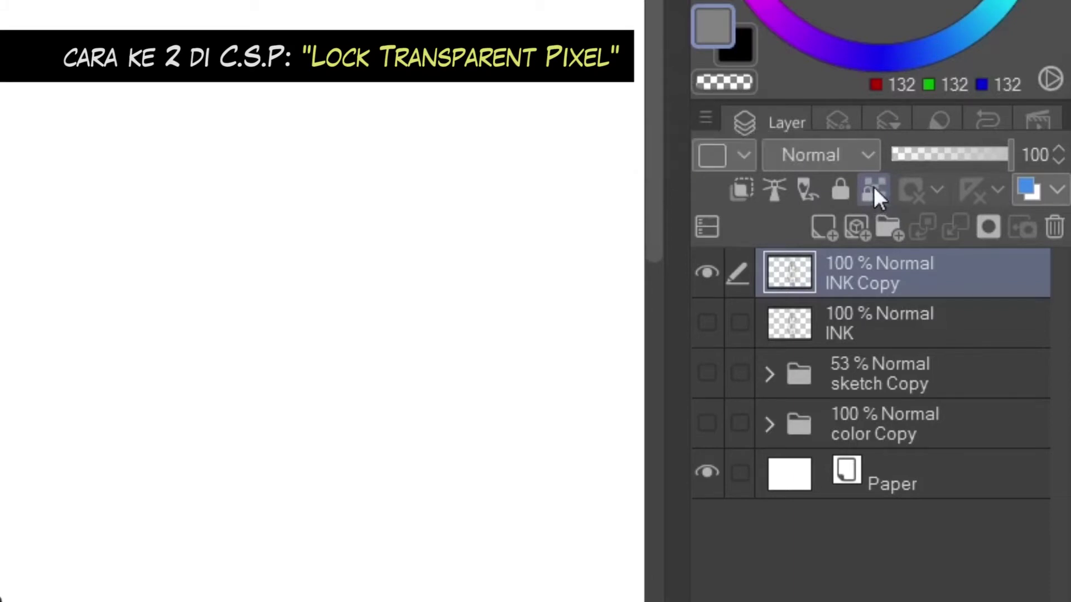
{"action": "left_click", "coordinate": [875, 189]}
{"action": "left_click", "coordinate": [873, 189]}
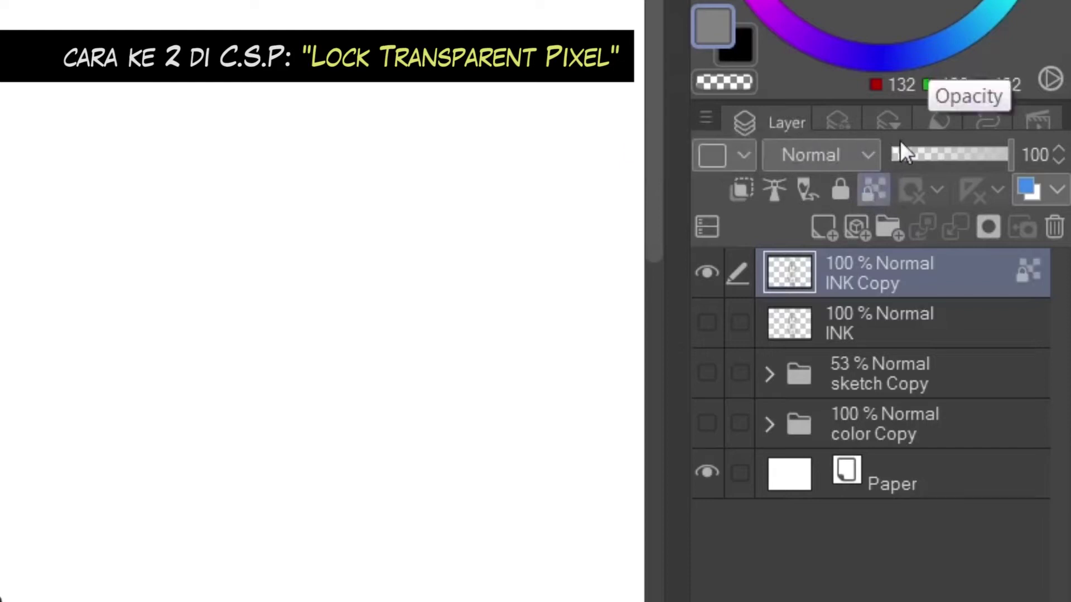
- Recolor the jaw, ear and neck lines on INK Copy in red, RGB 255, 0, 0, with the Real G-Pen
{"action": "left_click_drag", "start_coordinate": [22, 424], "coordinate": [72, 370]}
{"action": "scroll", "coordinate": [84, 364], "scroll_direction": "up", "scroll_amount": 3}
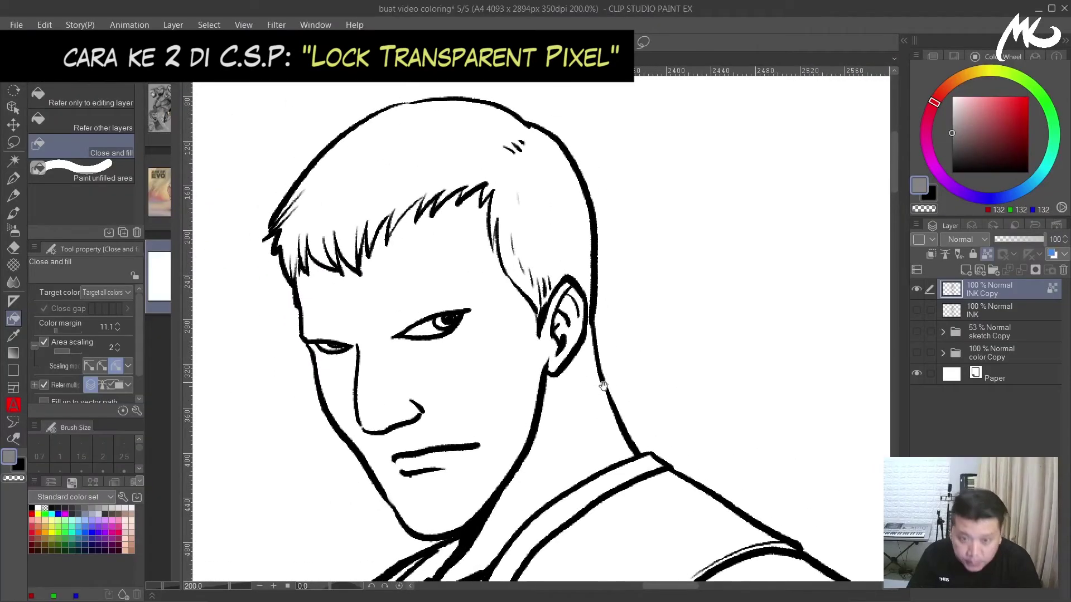
{"action": "left_click_drag", "start_coordinate": [603, 387], "coordinate": [629, 393]}
{"action": "left_click_drag", "start_coordinate": [987, 130], "coordinate": [1047, 91]}
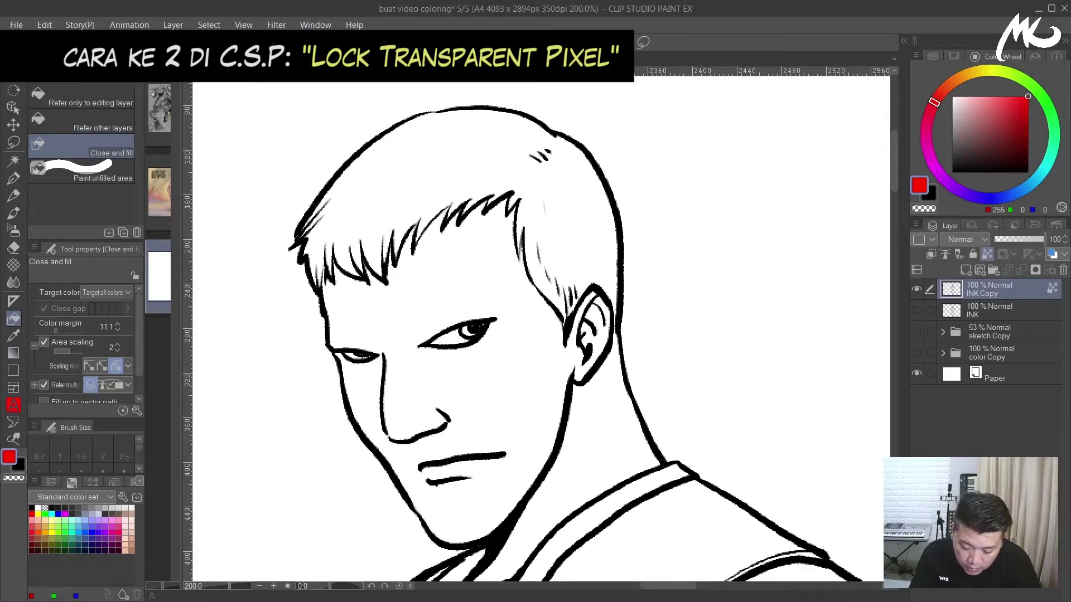
{"action": "key", "text": "p"}
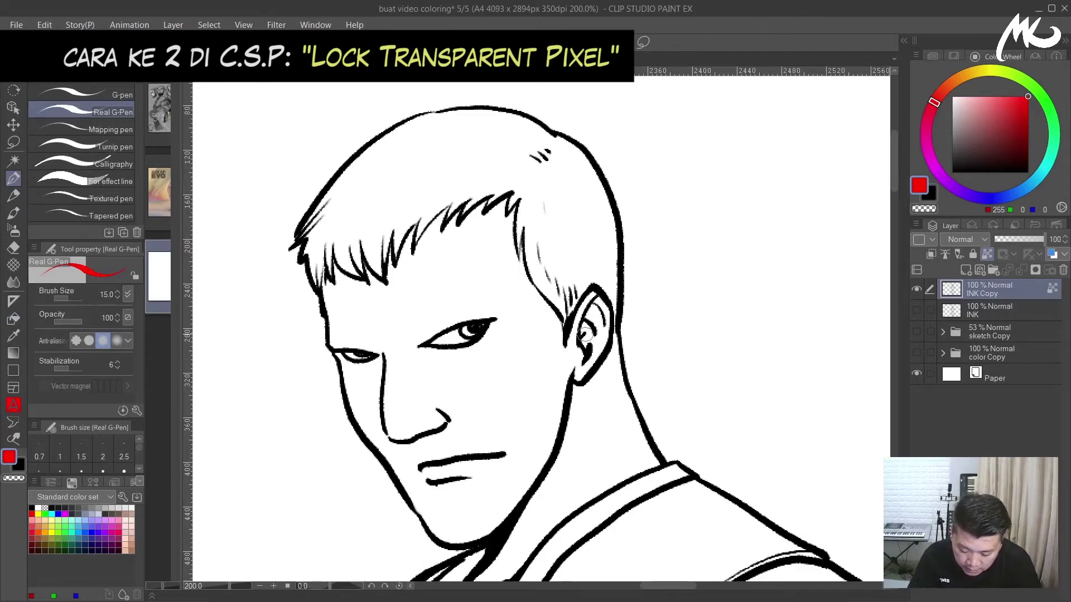
{"action": "left_click_drag", "start_coordinate": [572, 365], "coordinate": [562, 447]}
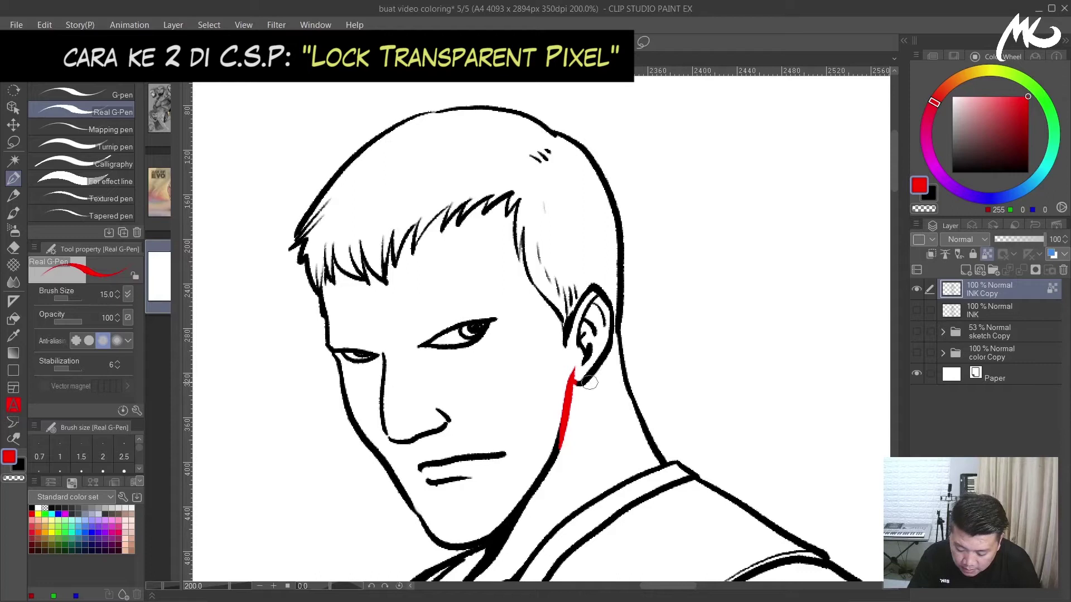
{"action": "mouse_move", "coordinate": [600, 368]}
{"action": "left_mouse_down"}
{"action": "mouse_move", "coordinate": [614, 318]}
{"action": "mouse_move", "coordinate": [594, 290]}
{"action": "mouse_move", "coordinate": [569, 394]}
{"action": "left_mouse_up"}
{"action": "mouse_move", "coordinate": [619, 226]}
{"action": "left_mouse_down"}
{"action": "mouse_move", "coordinate": [620, 335]}
{"action": "mouse_move", "coordinate": [661, 468]}
{"action": "left_mouse_up"}
- Enlarge the pen to size 170 and recolor the line art of the head, upper coat, torso and arm red
{"action": "scroll", "coordinate": [635, 403], "scroll_direction": "down", "scroll_amount": 4}
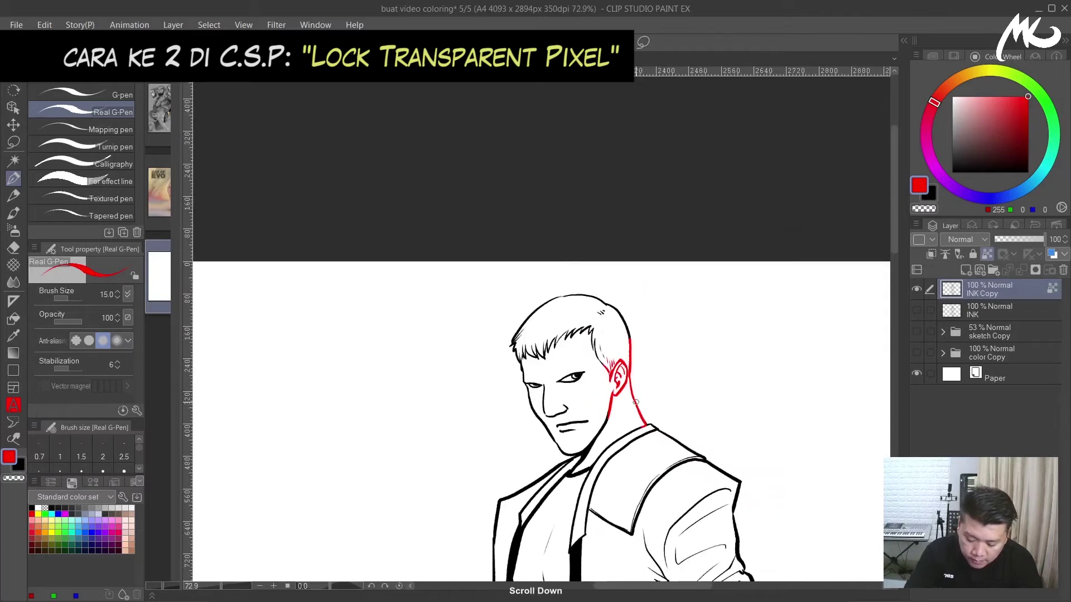
{"action": "left_click_drag", "start_coordinate": [646, 392], "coordinate": [615, 272]}
{"action": "key", "text": "bracketright"}
{"action": "key", "text": "bracketright"}
{"action": "key", "text": "bracketright"}
{"action": "key", "text": "bracketright"}
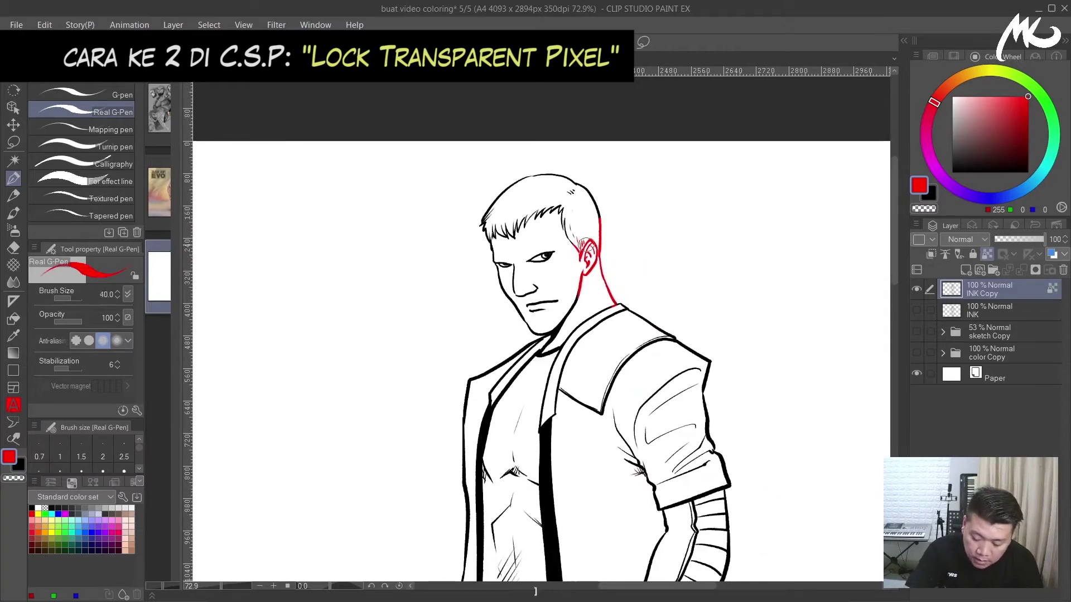
{"action": "key", "text": "bracketright"}
{"action": "key", "text": "bracketright"}
{"action": "key", "text": "bracketright"}
{"action": "key", "text": "bracketright"}
{"action": "mouse_move", "coordinate": [600, 190]}
{"action": "left_mouse_down"}
{"action": "mouse_move", "coordinate": [494, 216]}
{"action": "mouse_move", "coordinate": [461, 203]}
{"action": "mouse_move", "coordinate": [471, 328]}
{"action": "mouse_move", "coordinate": [437, 437]}
{"action": "mouse_move", "coordinate": [718, 335]}
{"action": "mouse_move", "coordinate": [719, 368]}
{"action": "mouse_move", "coordinate": [678, 240]}
{"action": "left_mouse_up"}
{"action": "mouse_move", "coordinate": [591, 290]}
{"action": "left_mouse_down"}
{"action": "mouse_move", "coordinate": [608, 322]}
{"action": "mouse_move", "coordinate": [672, 293]}
{"action": "mouse_move", "coordinate": [689, 332]}
{"action": "mouse_move", "coordinate": [621, 455]}
{"action": "mouse_move", "coordinate": [599, 553]}
{"action": "mouse_move", "coordinate": [577, 527]}
{"action": "mouse_move", "coordinate": [616, 499]}
{"action": "mouse_move", "coordinate": [650, 521]}
{"action": "mouse_move", "coordinate": [639, 429]}
{"action": "mouse_move", "coordinate": [530, 461]}
{"action": "mouse_move", "coordinate": [517, 512]}
{"action": "mouse_move", "coordinate": [499, 517]}
{"action": "mouse_move", "coordinate": [452, 467]}
{"action": "mouse_move", "coordinate": [429, 464]}
{"action": "mouse_move", "coordinate": [443, 492]}
{"action": "mouse_move", "coordinate": [401, 468]}
{"action": "left_mouse_up"}
{"action": "mouse_move", "coordinate": [621, 319]}
{"action": "left_mouse_down"}
{"action": "mouse_move", "coordinate": [685, 353]}
{"action": "mouse_move", "coordinate": [680, 304]}
{"action": "left_mouse_up"}
{"action": "scroll", "coordinate": [674, 296], "scroll_direction": "down", "scroll_amount": 2}
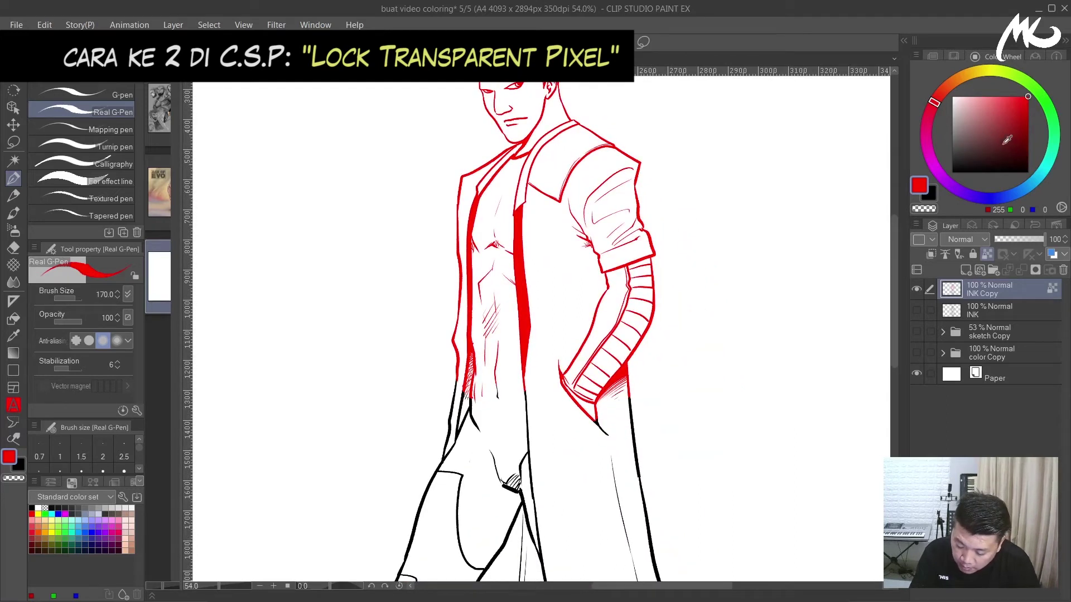
- Recolor the line art of the lower coat, legs and shoes blue, RGB 0, 62, 255
{"action": "mouse_move", "coordinate": [463, 390]}
{"action": "left_mouse_down"}
{"action": "mouse_move", "coordinate": [430, 406]}
{"action": "mouse_move", "coordinate": [510, 415]}
{"action": "mouse_move", "coordinate": [536, 404]}
{"action": "mouse_move", "coordinate": [574, 453]}
{"action": "mouse_move", "coordinate": [617, 454]}
{"action": "mouse_move", "coordinate": [657, 545]}
{"action": "left_mouse_up"}
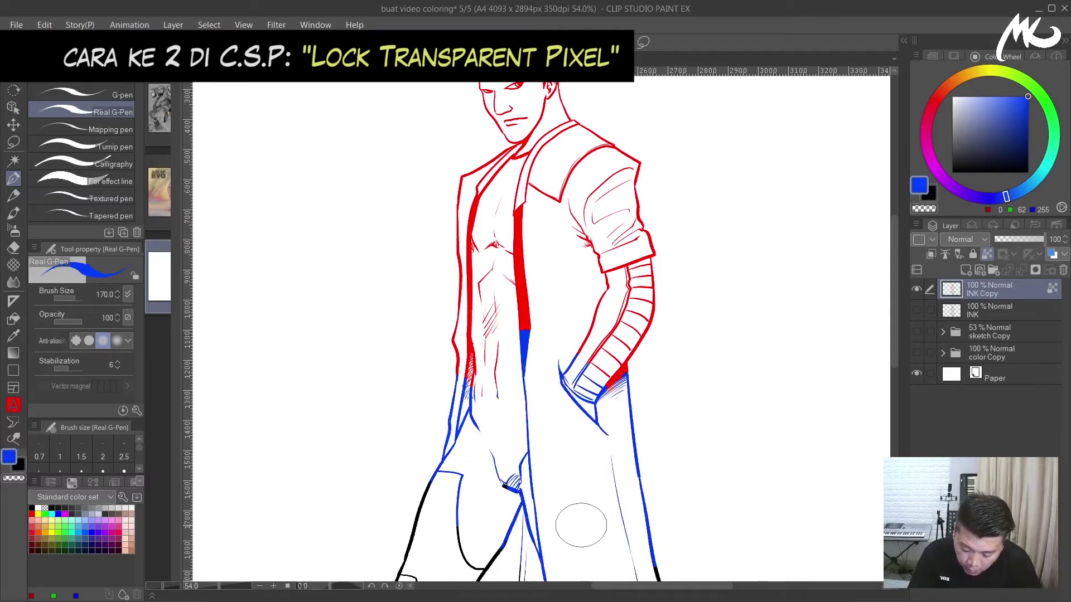
{"action": "scroll", "coordinate": [581, 525], "scroll_direction": "down", "scroll_amount": 5}
{"action": "mouse_move", "coordinate": [619, 460]}
{"action": "left_mouse_down"}
{"action": "mouse_move", "coordinate": [653, 539]}
{"action": "mouse_move", "coordinate": [653, 518]}
{"action": "mouse_move", "coordinate": [592, 538]}
{"action": "mouse_move", "coordinate": [507, 530]}
{"action": "left_mouse_up"}
{"action": "scroll", "coordinate": [614, 452], "scroll_direction": "down", "scroll_amount": 3}
{"action": "mouse_move", "coordinate": [617, 454]}
{"action": "left_mouse_down"}
{"action": "mouse_move", "coordinate": [588, 507]}
{"action": "mouse_move", "coordinate": [427, 363]}
{"action": "mouse_move", "coordinate": [401, 384]}
{"action": "mouse_move", "coordinate": [480, 446]}
{"action": "mouse_move", "coordinate": [449, 519]}
{"action": "left_mouse_up"}
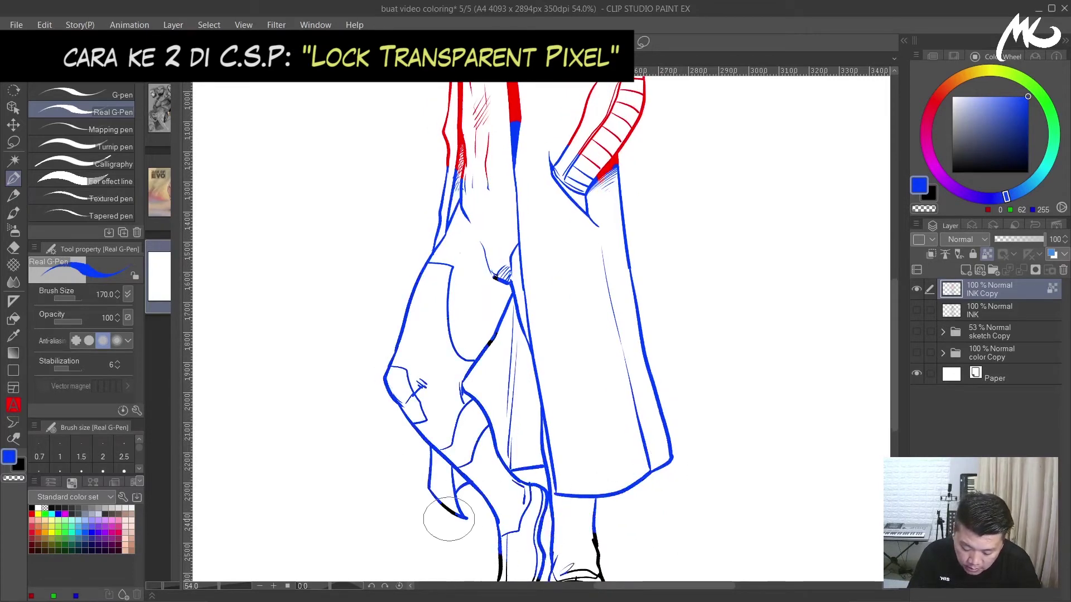
{"action": "scroll", "coordinate": [441, 486], "scroll_direction": "down", "scroll_amount": 3}
{"action": "mouse_move", "coordinate": [491, 447]}
{"action": "left_mouse_down"}
{"action": "mouse_move", "coordinate": [536, 424]}
{"action": "mouse_move", "coordinate": [590, 538]}
{"action": "left_mouse_up"}
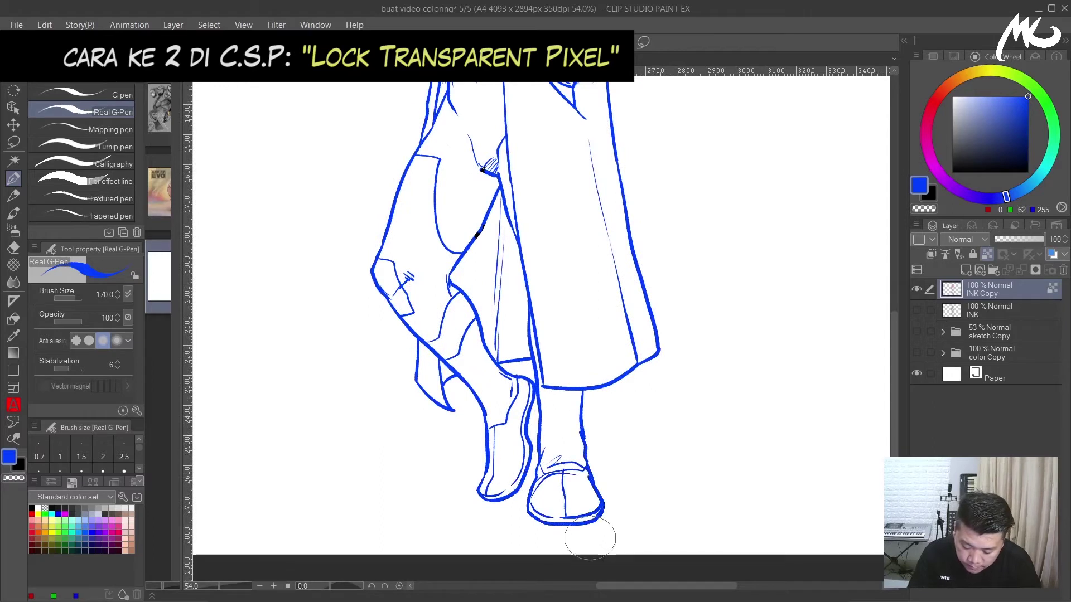
- Show the color Copy folder beneath the recolored line art
{"action": "scroll", "coordinate": [631, 390], "scroll_direction": "up", "scroll_amount": 10}
{"action": "scroll", "coordinate": [633, 390], "scroll_direction": "down", "scroll_amount": 2}
{"action": "scroll", "coordinate": [647, 302], "scroll_direction": "down", "scroll_amount": 1}
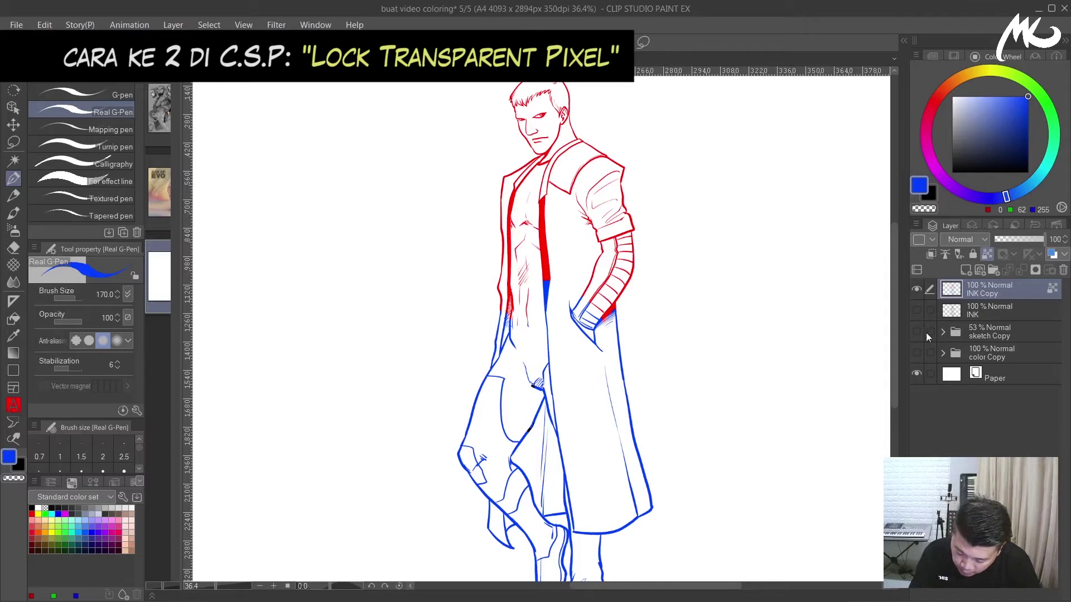
{"action": "left_click", "coordinate": [916, 353]}
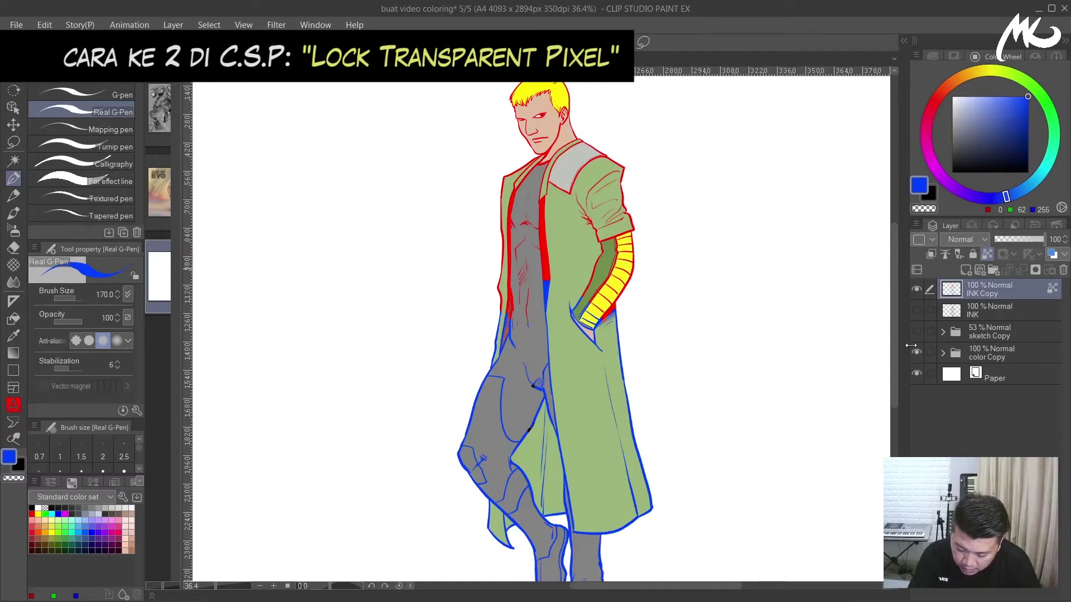
- Recolor the face, hair and neck lines dark maroon, RGB 76, 26, 28
{"action": "scroll", "coordinate": [590, 456], "scroll_direction": "up", "scroll_amount": 6}
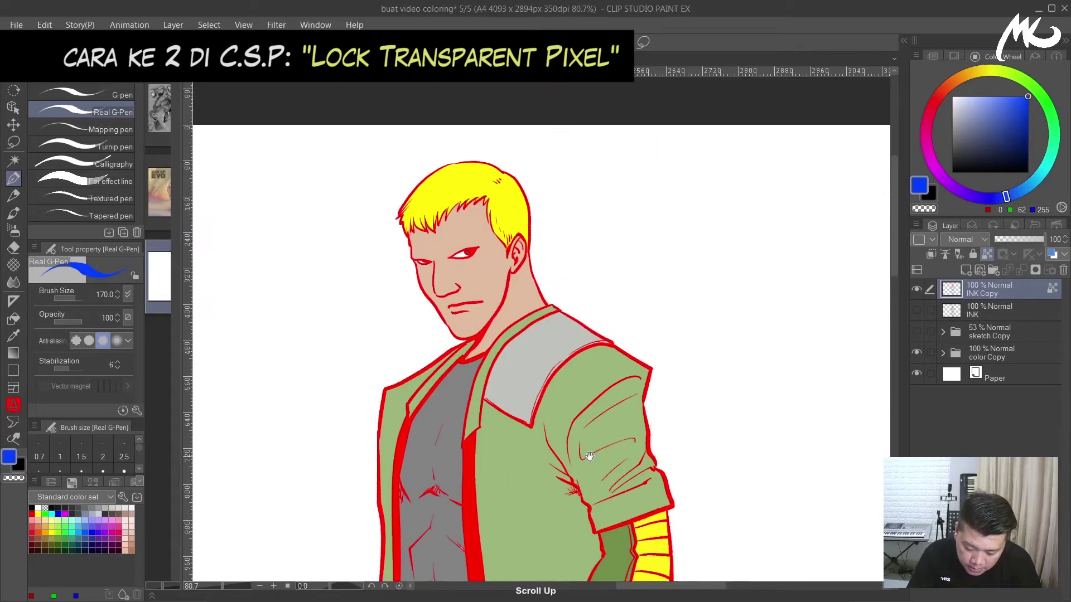
{"action": "left_click_drag", "start_coordinate": [589, 457], "coordinate": [593, 426]}
{"action": "left_click", "coordinate": [932, 106]}
{"action": "left_click", "coordinate": [998, 143]}
{"action": "left_click", "coordinate": [1002, 149]}
{"action": "mouse_move", "coordinate": [469, 128]}
{"action": "left_mouse_down"}
{"action": "mouse_move", "coordinate": [434, 163]}
{"action": "mouse_move", "coordinate": [466, 171]}
{"action": "mouse_move", "coordinate": [474, 201]}
{"action": "mouse_move", "coordinate": [440, 272]}
{"action": "mouse_move", "coordinate": [463, 272]}
{"action": "mouse_move", "coordinate": [553, 202]}
{"action": "mouse_move", "coordinate": [479, 264]}
{"action": "mouse_move", "coordinate": [560, 222]}
{"action": "mouse_move", "coordinate": [522, 249]}
{"action": "mouse_move", "coordinate": [560, 238]}
{"action": "left_mouse_up"}
- Recolor the line art of the upper coat, sleeve, arm and torso dark green, RGB 22, 70, 43
{"action": "mouse_move", "coordinate": [723, 337]}
{"action": "left_mouse_down"}
{"action": "mouse_move", "coordinate": [691, 266]}
{"action": "mouse_move", "coordinate": [703, 255]}
{"action": "mouse_move", "coordinate": [729, 286]}
{"action": "left_mouse_up"}
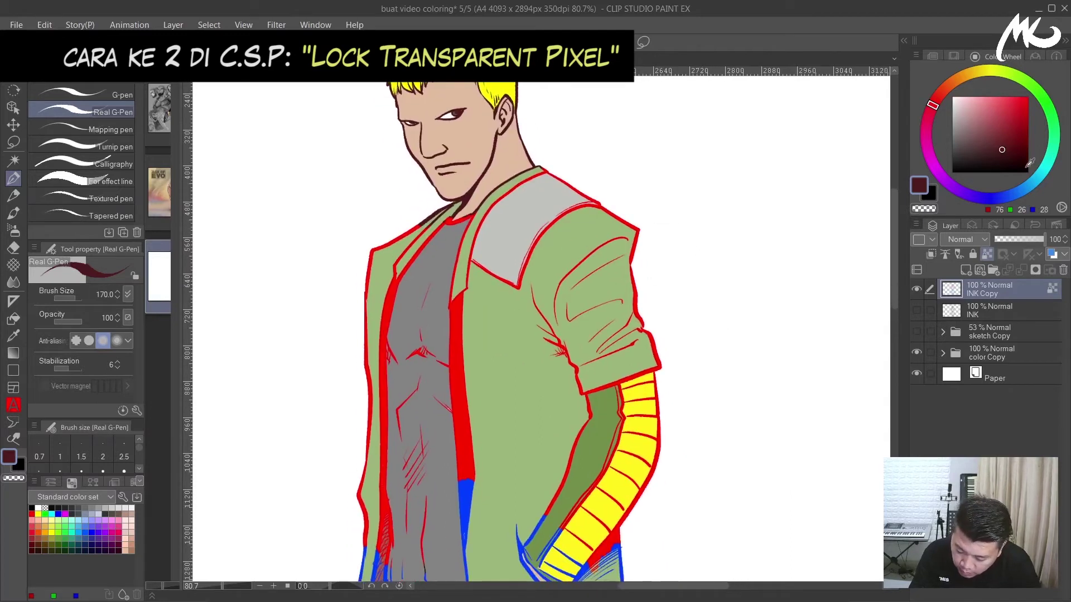
{"action": "left_click_drag", "start_coordinate": [1048, 141], "coordinate": [1033, 134]}
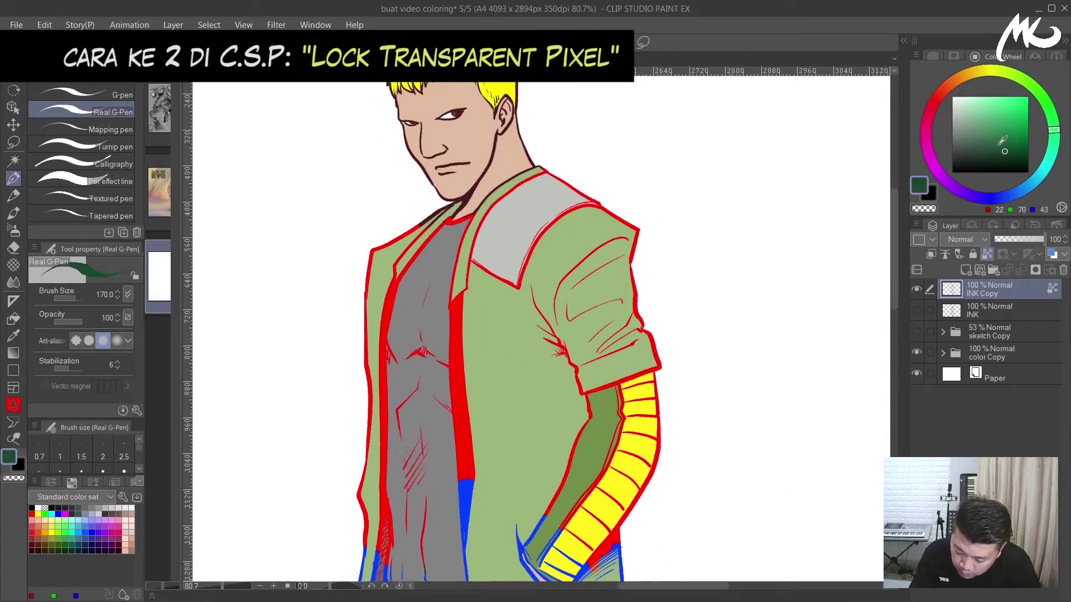
{"action": "mouse_move", "coordinate": [582, 217]}
{"action": "left_mouse_down"}
{"action": "mouse_move", "coordinate": [571, 193]}
{"action": "mouse_move", "coordinate": [488, 276]}
{"action": "mouse_move", "coordinate": [481, 268]}
{"action": "mouse_move", "coordinate": [491, 301]}
{"action": "mouse_move", "coordinate": [664, 324]}
{"action": "mouse_move", "coordinate": [647, 463]}
{"action": "mouse_move", "coordinate": [593, 528]}
{"action": "left_mouse_up"}
{"action": "mouse_move", "coordinate": [577, 552]}
{"action": "left_mouse_down"}
{"action": "mouse_move", "coordinate": [571, 374]}
{"action": "mouse_move", "coordinate": [532, 373]}
{"action": "left_mouse_up"}
{"action": "mouse_move", "coordinate": [558, 415]}
{"action": "left_mouse_down"}
{"action": "mouse_move", "coordinate": [585, 442]}
{"action": "mouse_move", "coordinate": [466, 382]}
{"action": "mouse_move", "coordinate": [430, 108]}
{"action": "mouse_move", "coordinate": [426, 197]}
{"action": "left_mouse_up"}
{"action": "left_click_drag", "start_coordinate": [427, 198], "coordinate": [487, 353]}
{"action": "mouse_move", "coordinate": [402, 390]}
{"action": "left_mouse_down"}
{"action": "mouse_move", "coordinate": [413, 240]}
{"action": "mouse_move", "coordinate": [480, 207]}
{"action": "mouse_move", "coordinate": [490, 251]}
{"action": "left_mouse_up"}
{"action": "left_click_drag", "start_coordinate": [435, 329], "coordinate": [391, 547]}
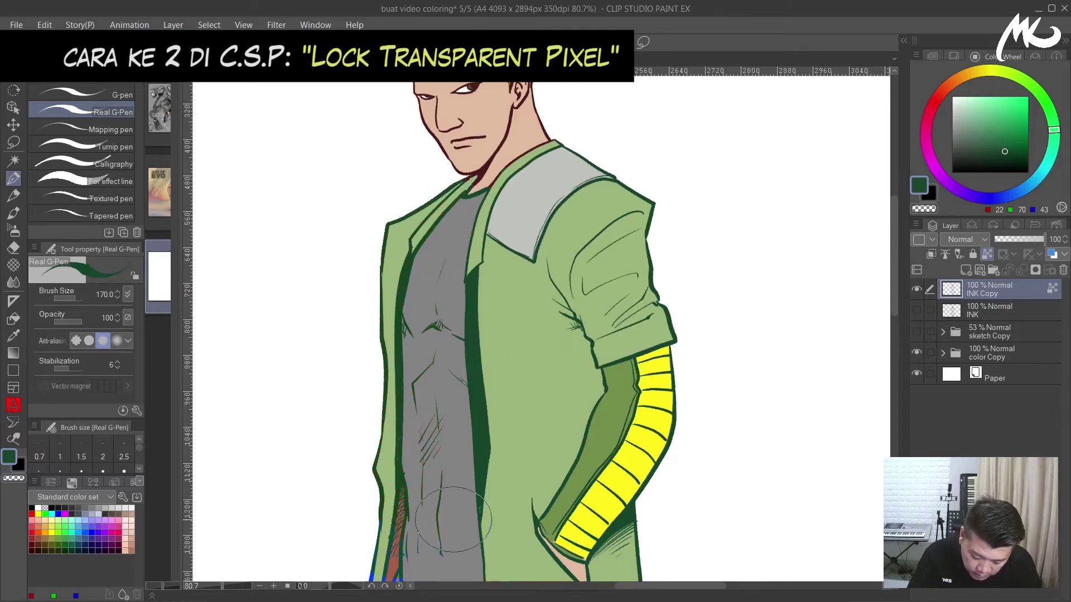
- Recolor the lines of the lower coat down to its front hem in the same dark green
{"action": "scroll", "coordinate": [540, 246], "scroll_direction": "down", "scroll_amount": 3}
{"action": "left_click_drag", "start_coordinate": [610, 278], "coordinate": [613, 304]}
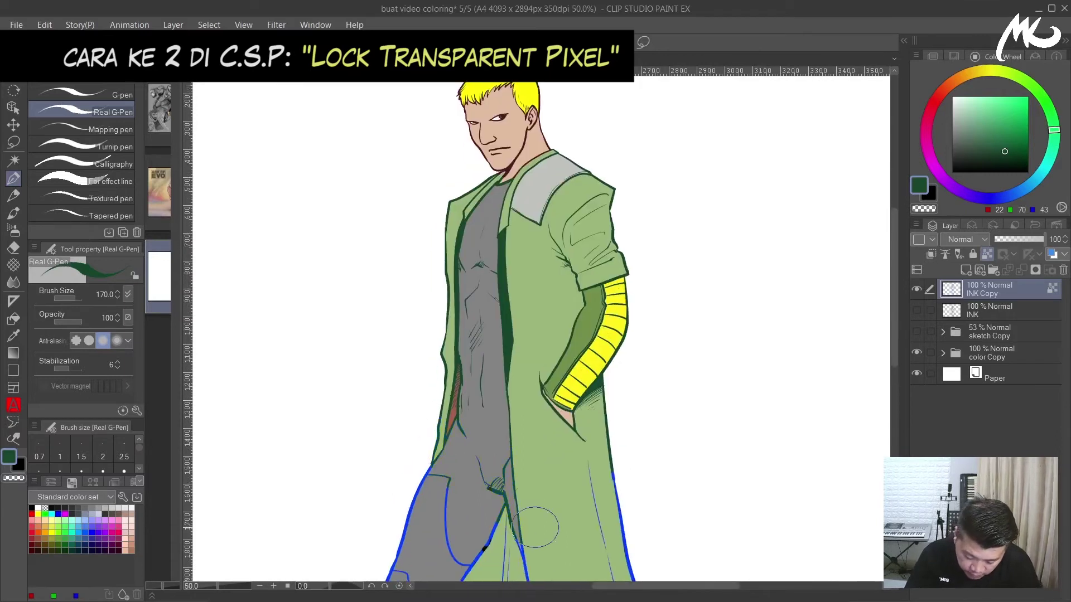
{"action": "left_click_drag", "start_coordinate": [650, 485], "coordinate": [591, 440]}
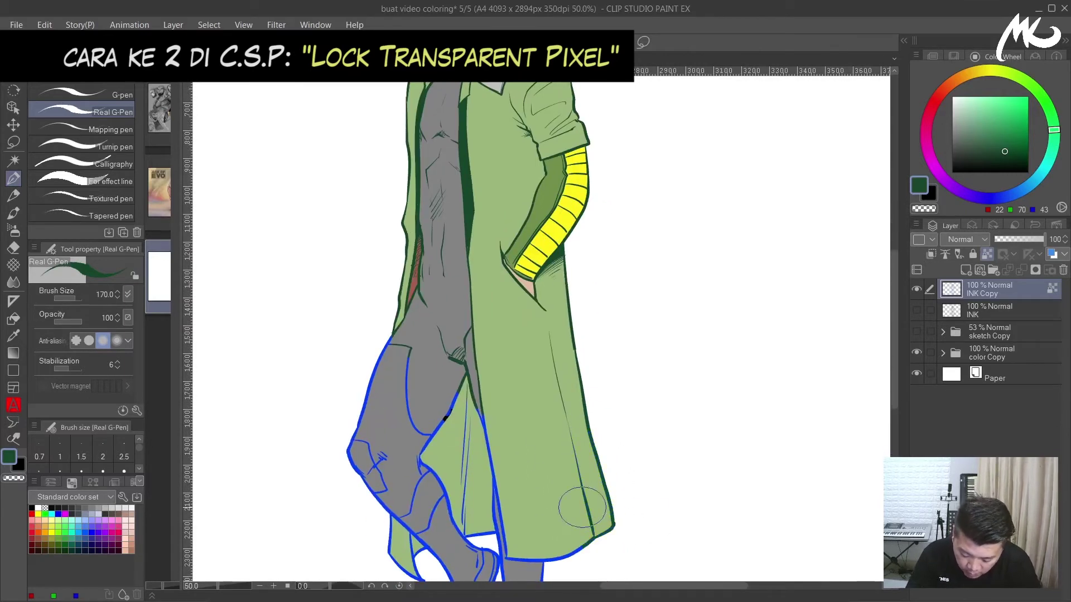
{"action": "left_click_drag", "start_coordinate": [492, 402], "coordinate": [509, 509]}
{"action": "left_click_drag", "start_coordinate": [505, 555], "coordinate": [550, 558]}
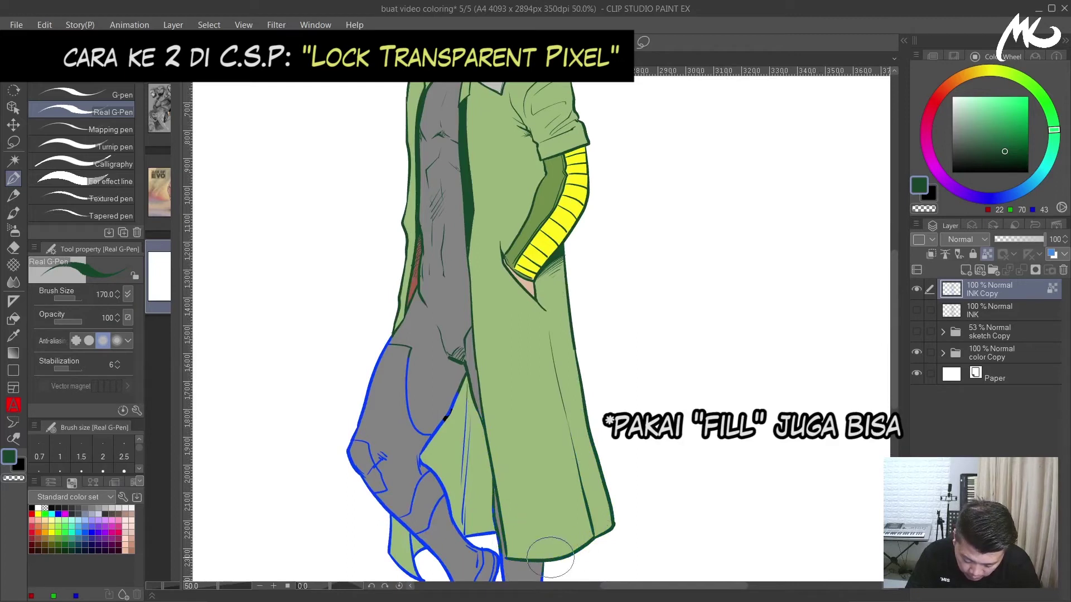
{"action": "left_click_drag", "start_coordinate": [438, 288], "coordinate": [491, 278]}
{"action": "left_click_drag", "start_coordinate": [511, 313], "coordinate": [561, 294]}
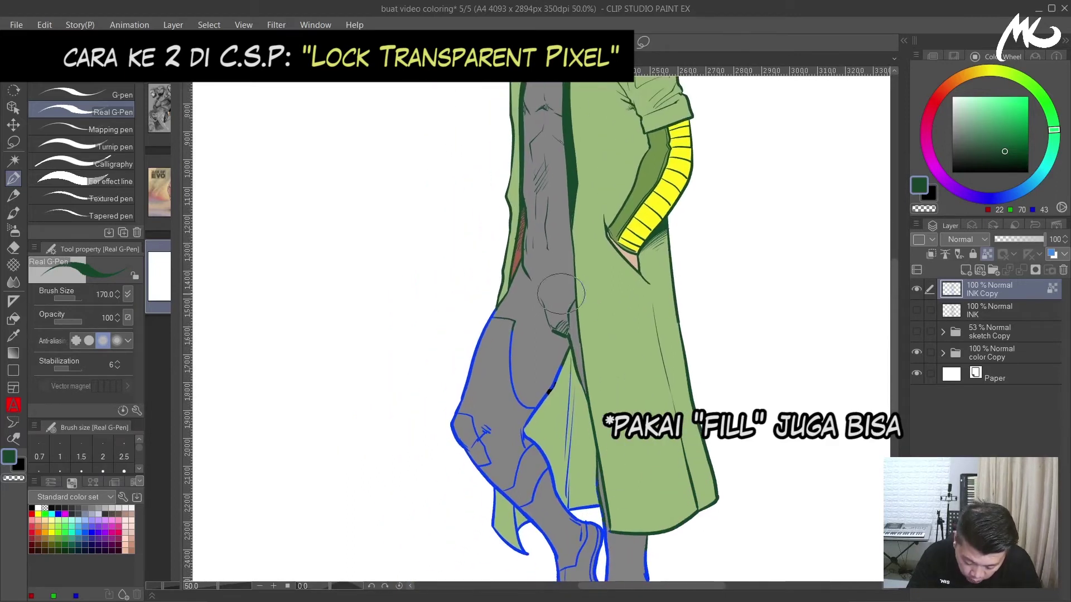
- Recolor the outlines of the bent leg's thigh and knee dark gray, RGB 48, 48, 48
{"action": "scroll", "coordinate": [561, 294], "scroll_direction": "up", "scroll_amount": 4}
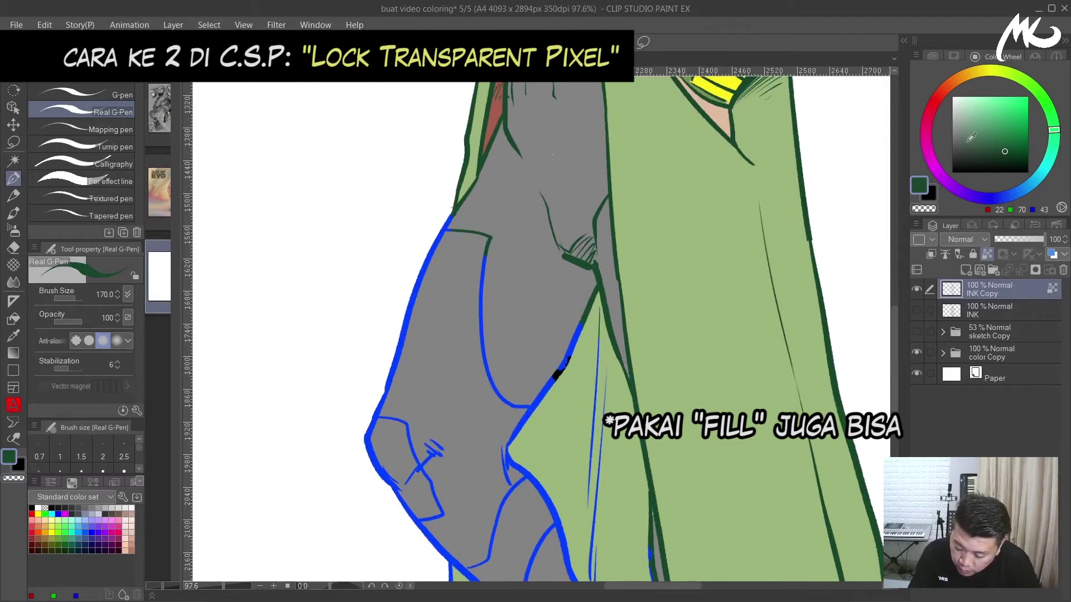
{"action": "left_click", "coordinate": [957, 145]}
{"action": "left_click", "coordinate": [954, 157]}
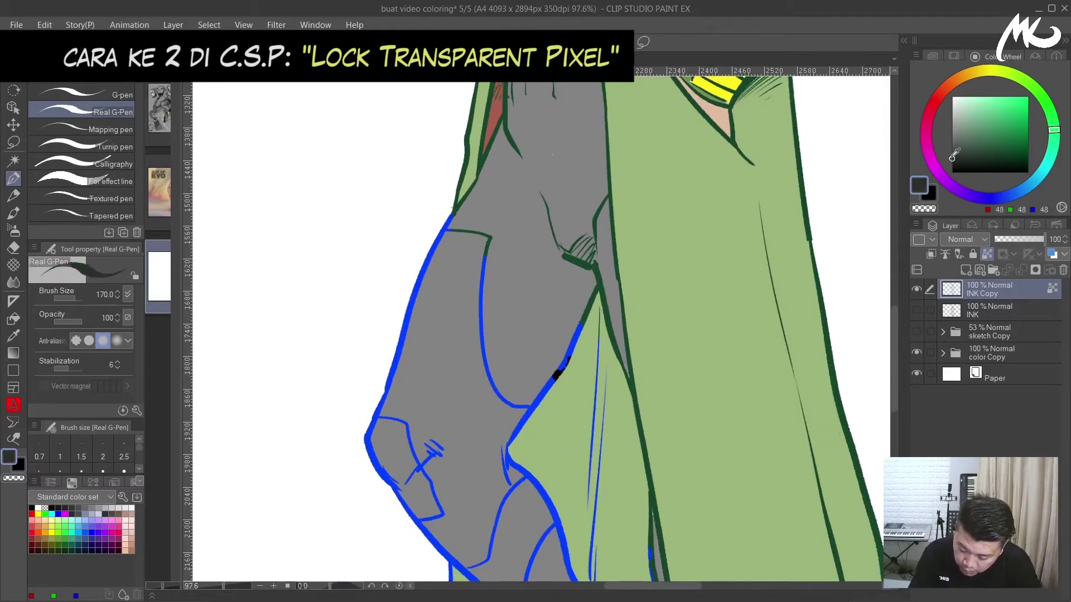
{"action": "left_click_drag", "start_coordinate": [449, 226], "coordinate": [385, 393]}
{"action": "left_click_drag", "start_coordinate": [485, 240], "coordinate": [481, 335]}
{"action": "left_click_drag", "start_coordinate": [582, 318], "coordinate": [527, 407]}
{"action": "left_click_drag", "start_coordinate": [368, 435], "coordinate": [438, 519]}
{"action": "left_click_drag", "start_coordinate": [438, 446], "coordinate": [440, 327]}
- Recolor the bent leg's thigh, knee and shin lines in a lighter neutral gray
{"action": "left_click", "coordinate": [952, 146]}
{"action": "left_click_drag", "start_coordinate": [393, 206], "coordinate": [440, 424]}
{"action": "mouse_move", "coordinate": [493, 407]}
{"action": "left_mouse_down"}
{"action": "mouse_move", "coordinate": [533, 234]}
{"action": "mouse_move", "coordinate": [503, 349]}
{"action": "left_mouse_up"}
{"action": "left_click_drag", "start_coordinate": [535, 250], "coordinate": [542, 270]}
{"action": "mouse_move", "coordinate": [422, 223]}
{"action": "left_mouse_down"}
{"action": "mouse_move", "coordinate": [389, 346]}
{"action": "mouse_move", "coordinate": [344, 171]}
{"action": "left_mouse_up"}
- Sample the dark green from the coat outline, reduce the pen to size 40, and recolor the rear coat tail lines
{"action": "left_click", "coordinate": [710, 432], "text": "alt"}
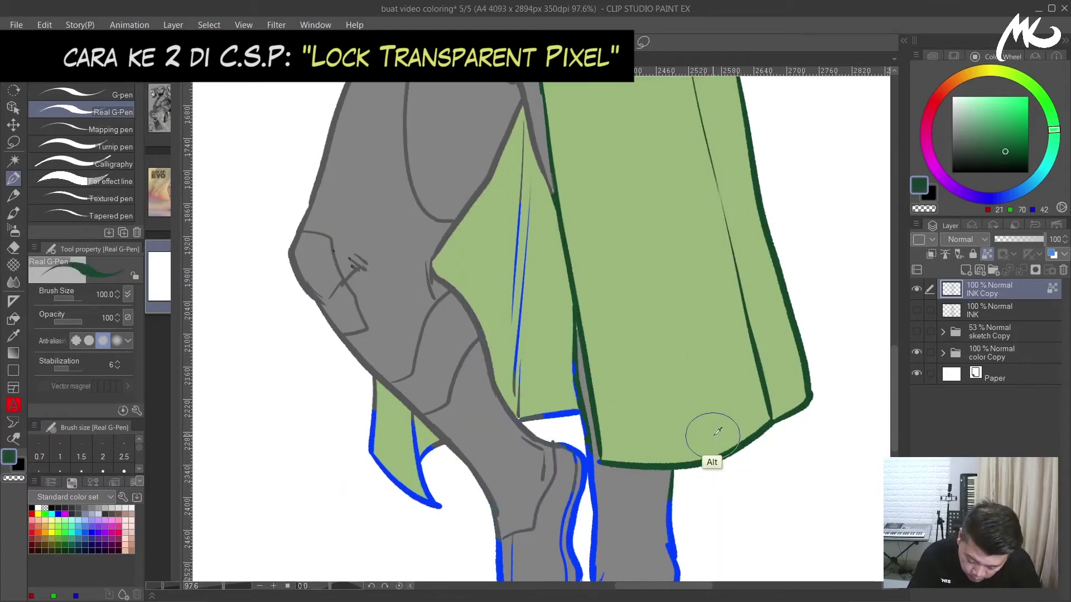
{"action": "key", "text": "bracketleft"}
{"action": "key", "text": "bracketleft"}
{"action": "key", "text": "bracketleft"}
{"action": "key", "text": "bracketleft"}
{"action": "key", "text": "bracketleft"}
{"action": "left_click_drag", "start_coordinate": [414, 418], "coordinate": [436, 447]}
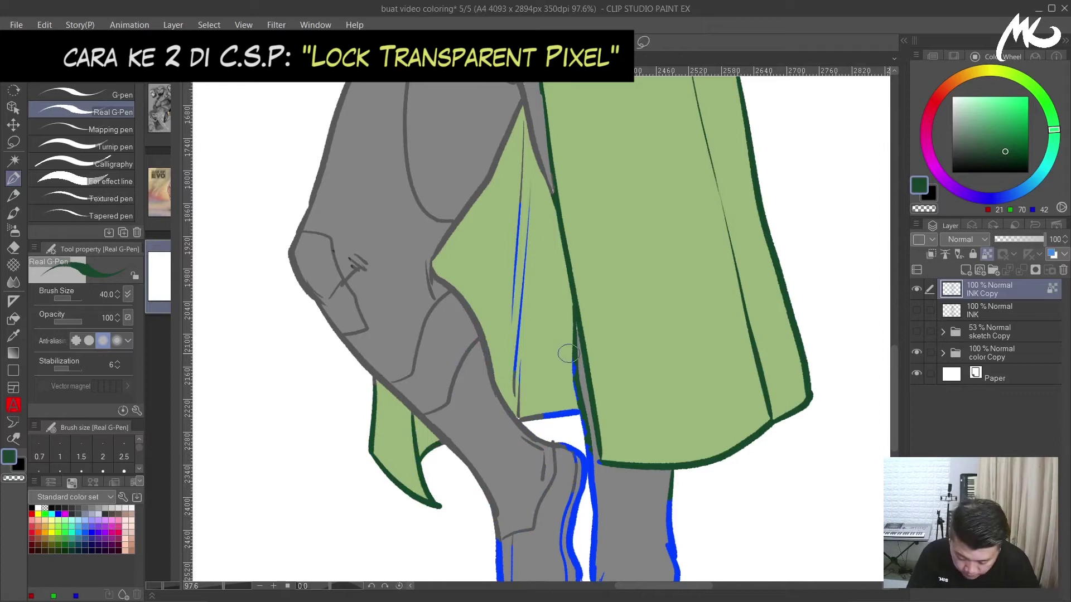
{"action": "left_click_drag", "start_coordinate": [568, 353], "coordinate": [560, 294]}
{"action": "mouse_move", "coordinate": [510, 475]}
{"action": "left_mouse_down"}
{"action": "mouse_move", "coordinate": [504, 371]}
{"action": "mouse_move", "coordinate": [489, 437]}
{"action": "mouse_move", "coordinate": [563, 334]}
{"action": "mouse_move", "coordinate": [583, 394]}
{"action": "mouse_move", "coordinate": [575, 486]}
{"action": "left_mouse_up"}
- Recolor the remaining blue leg and coat lines with the gray and dark green sampled from the existing line art
{"action": "left_click", "coordinate": [505, 368], "text": "alt"}
{"action": "left_click", "coordinate": [506, 368], "text": "alt"}
{"action": "mouse_move", "coordinate": [660, 337]}
{"action": "left_mouse_down"}
{"action": "mouse_move", "coordinate": [539, 523]}
{"action": "mouse_move", "coordinate": [693, 514]}
{"action": "left_mouse_up"}
{"action": "left_click", "coordinate": [586, 425], "text": "alt"}
{"action": "left_click_drag", "start_coordinate": [585, 256], "coordinate": [620, 497]}
{"action": "scroll", "coordinate": [635, 444], "scroll_direction": "down", "scroll_amount": 3}
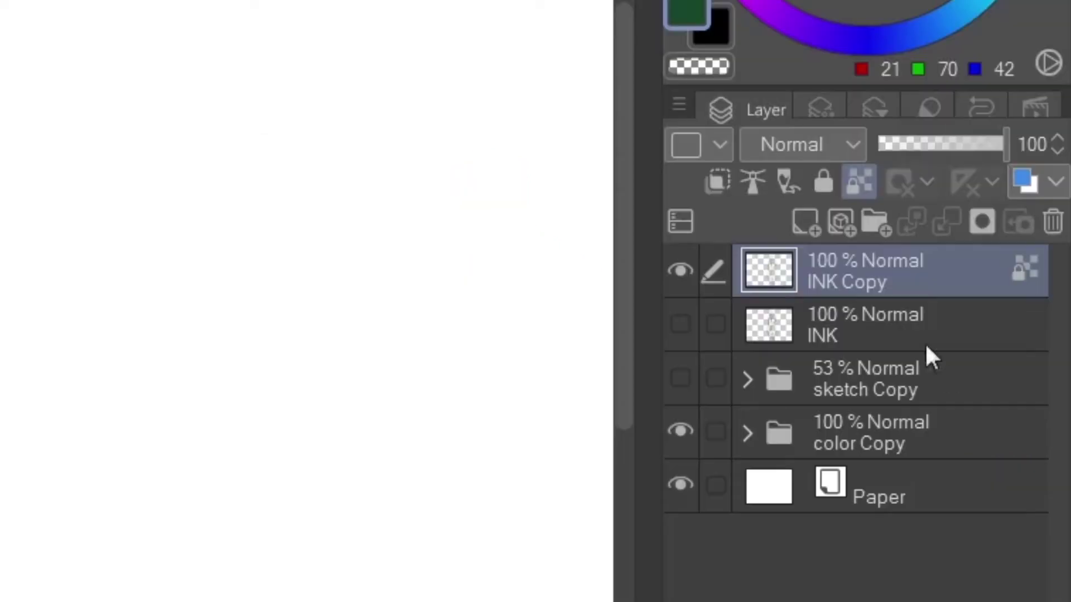
- Hide INK Copy and the color Copy folder, with INK Copy moved below the folder, and add a fresh visible duplicate of INK
{"action": "left_click", "coordinate": [697, 273]}
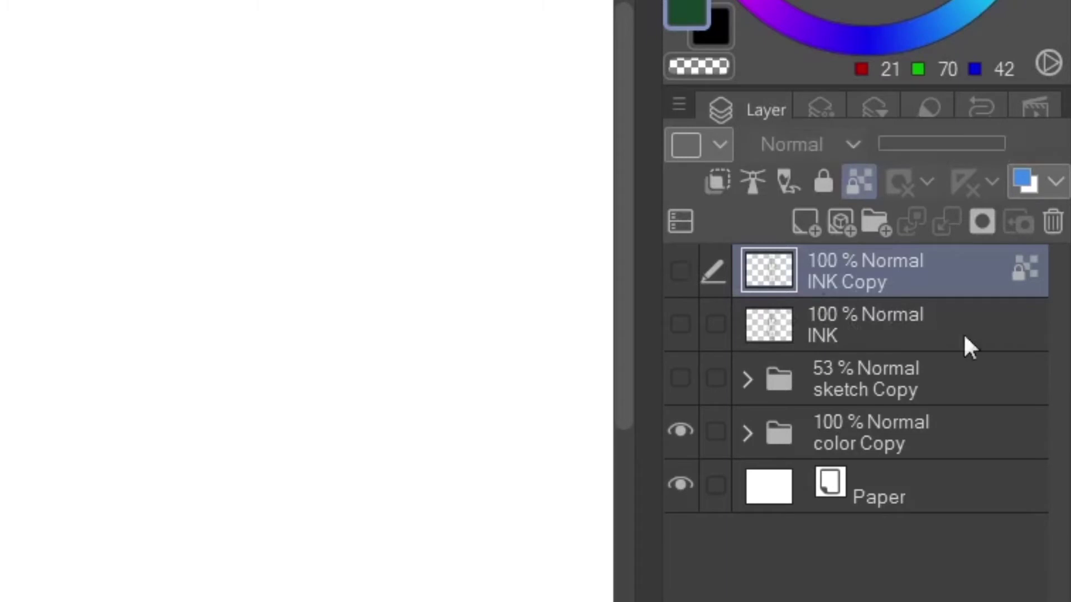
{"action": "mouse_move", "coordinate": [979, 312]}
{"action": "left_mouse_down"}
{"action": "mouse_move", "coordinate": [966, 346]}
{"action": "mouse_move", "coordinate": [962, 461]}
{"action": "left_mouse_up"}
{"action": "mouse_move", "coordinate": [871, 267]}
{"action": "left_mouse_down"}
{"action": "mouse_move", "coordinate": [880, 273]}
{"action": "mouse_move", "coordinate": [807, 228]}
{"action": "left_mouse_up"}
{"action": "left_click", "coordinate": [680, 270]}
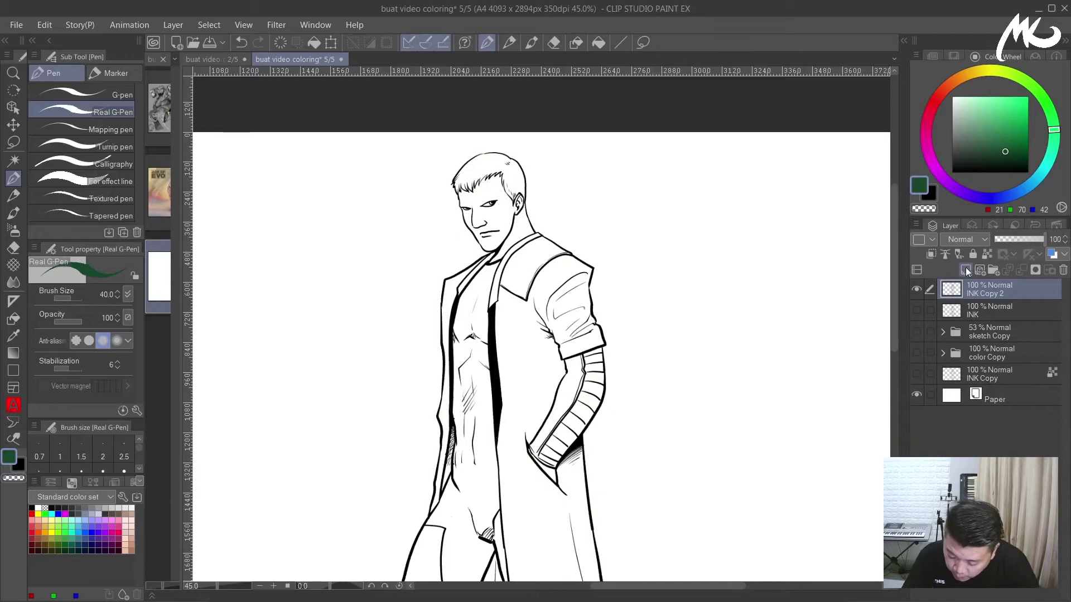
- Add a new raster layer above the fresh ink duplicate and name it INK WARNA HIJAU
{"action": "left_click", "coordinate": [966, 270]}
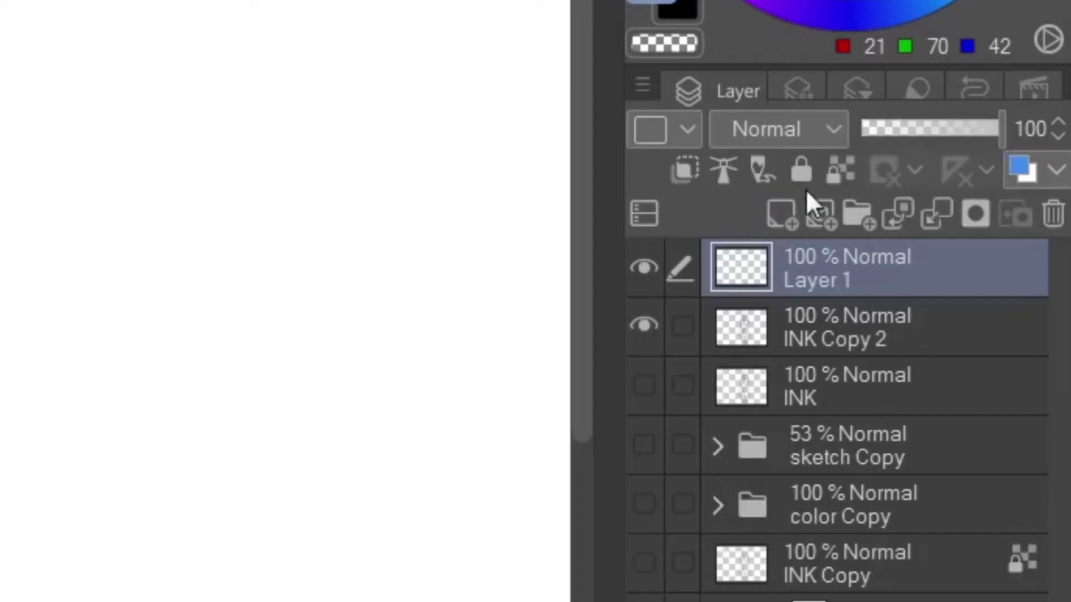
{"action": "double_click", "coordinate": [980, 294]}
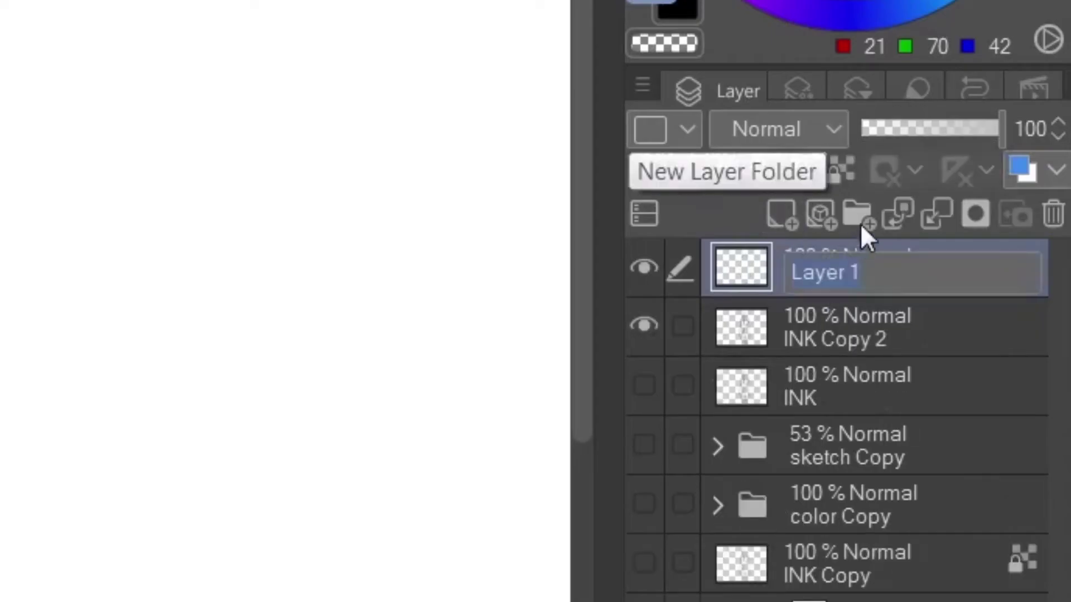
{"action": "type", "text": "INK WAR"}
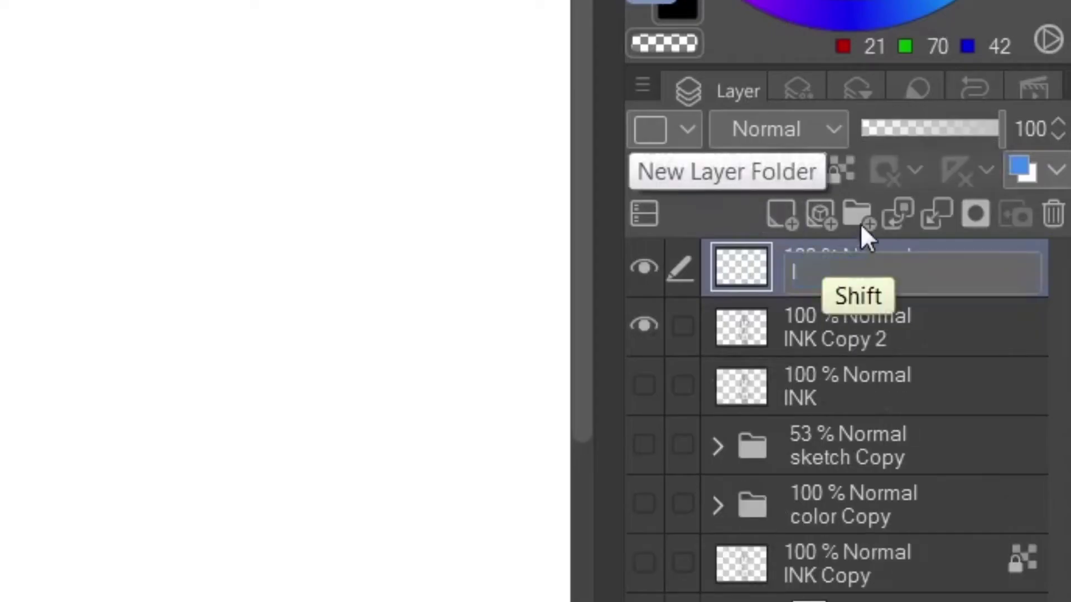
{"action": "type", "text": "NA"}
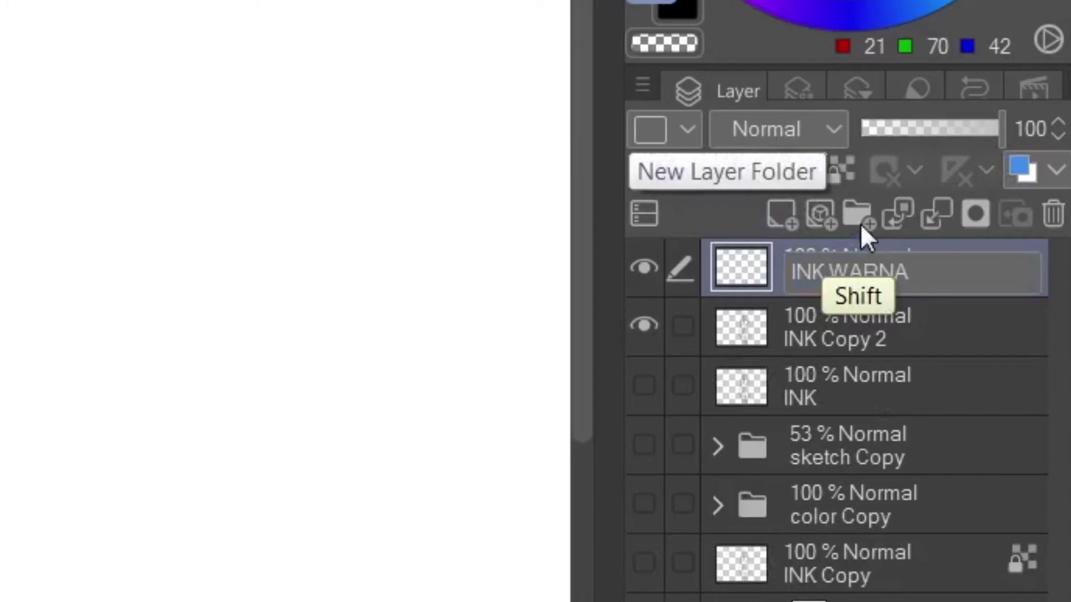
{"action": "type", "text": " HIJAU"}
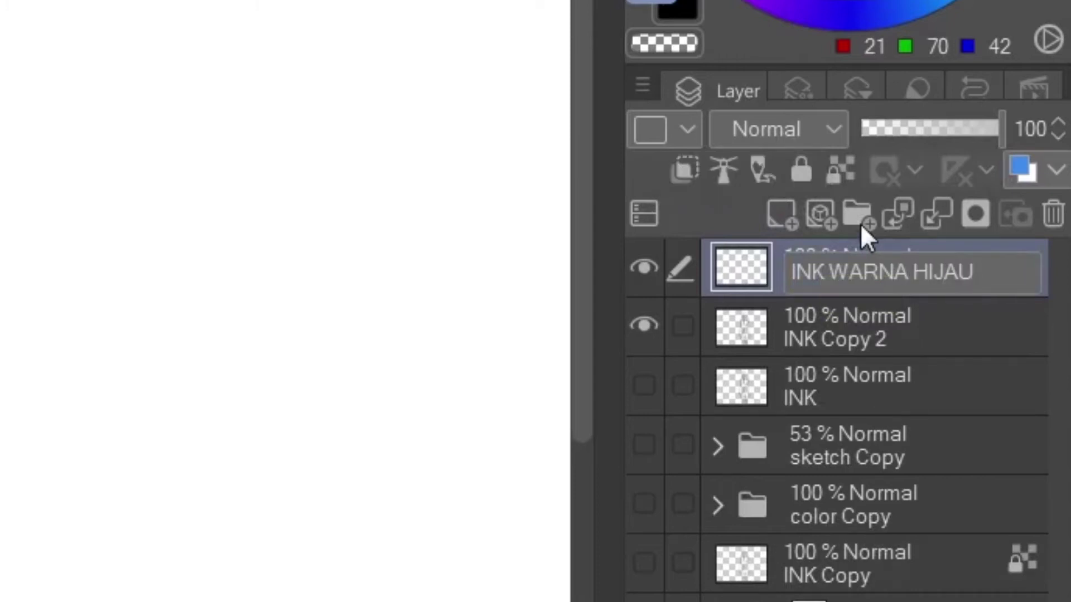
{"action": "key", "text": "Return"}
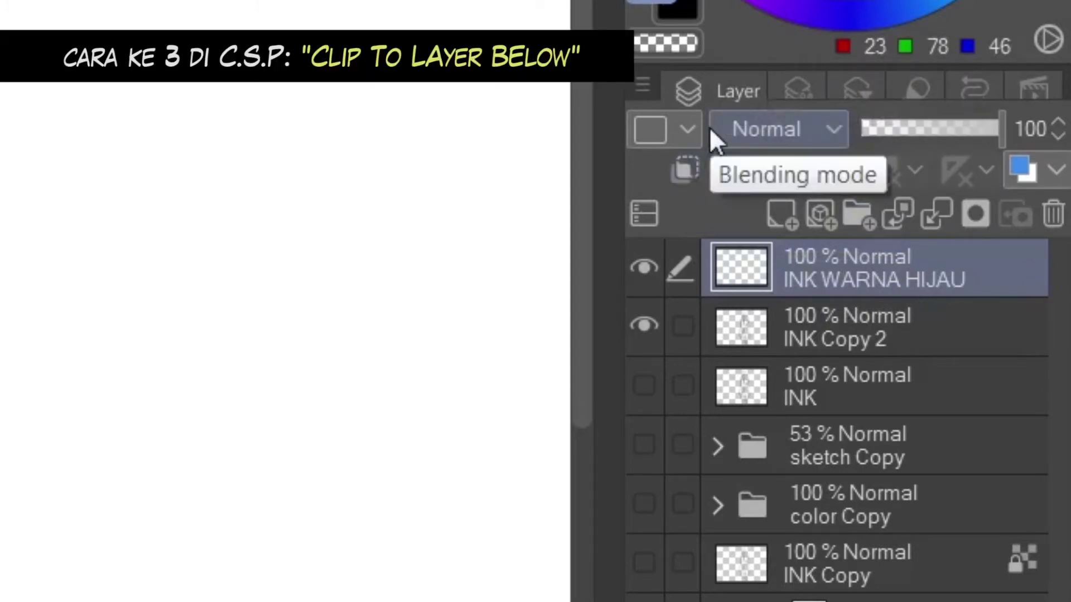
- Clip the INK WARNA HIJAU layer to the INK Copy 2 layer below it
{"action": "left_click", "coordinate": [681, 169]}
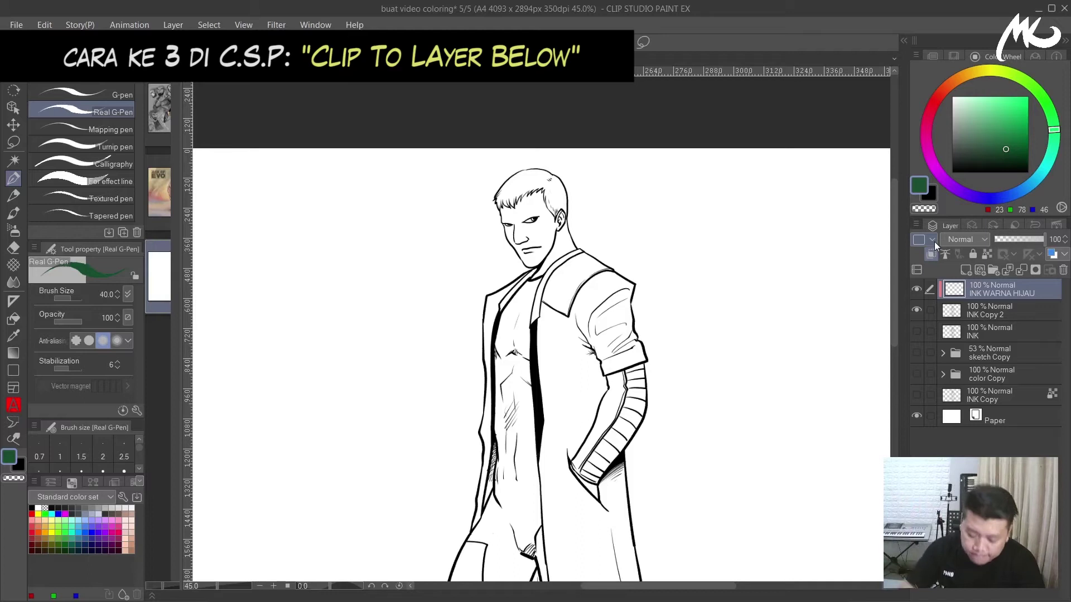
{"action": "left_click_drag", "start_coordinate": [576, 232], "coordinate": [587, 254]}
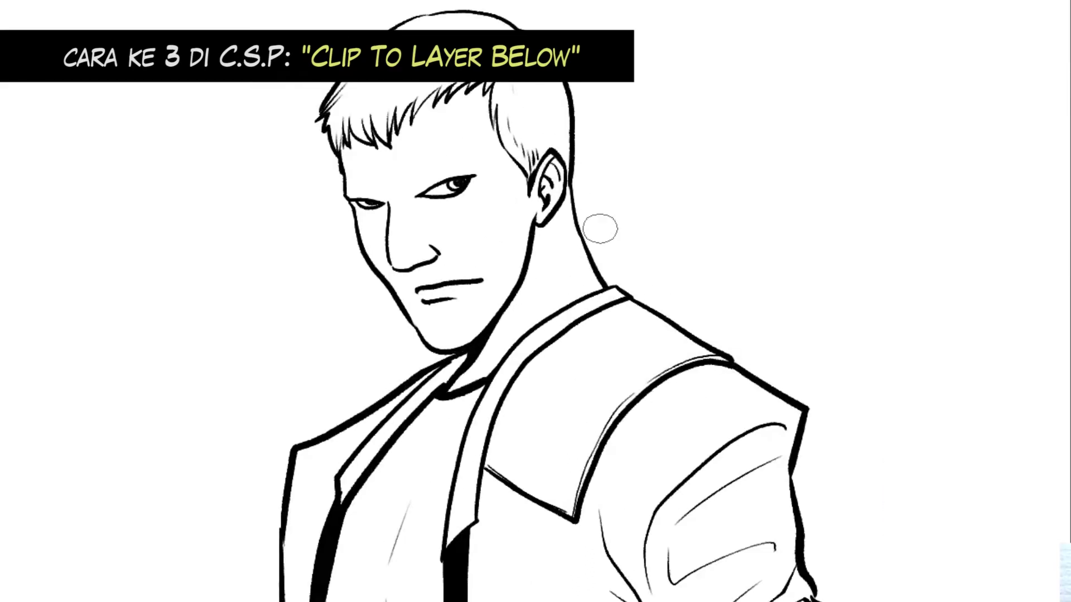
- Paint the head, face and neck line art dark green (RGB 28, 100, 59) on the clipped INK WARNA HIJAU layer
{"action": "mouse_move", "coordinate": [522, 271]}
{"action": "left_mouse_down"}
{"action": "mouse_move", "coordinate": [560, 140]}
{"action": "mouse_move", "coordinate": [586, 215]}
{"action": "mouse_move", "coordinate": [552, 126]}
{"action": "left_mouse_up"}
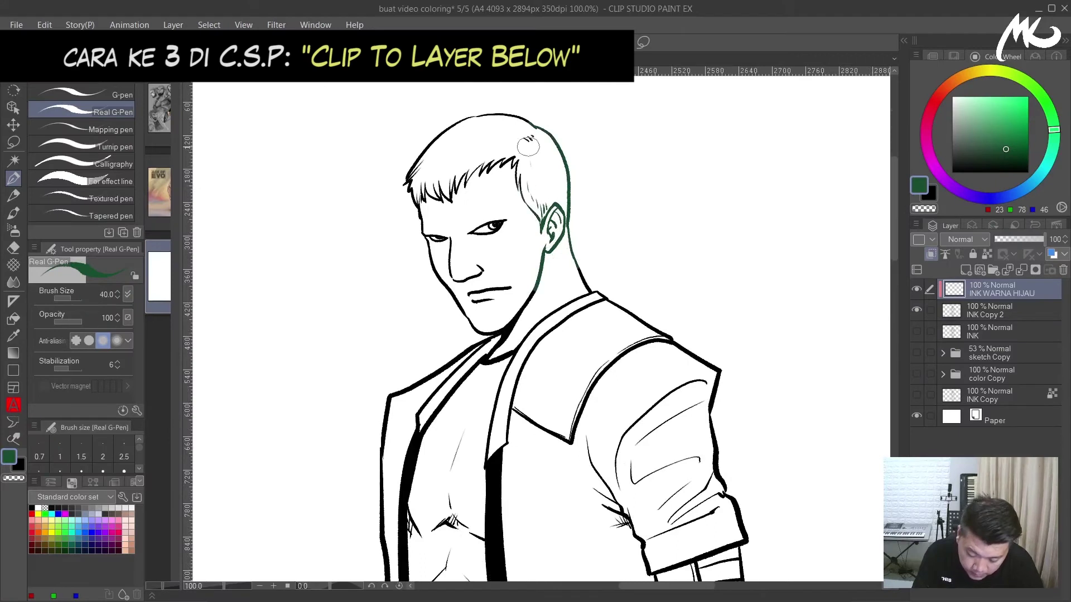
{"action": "left_click", "coordinate": [1007, 142]}
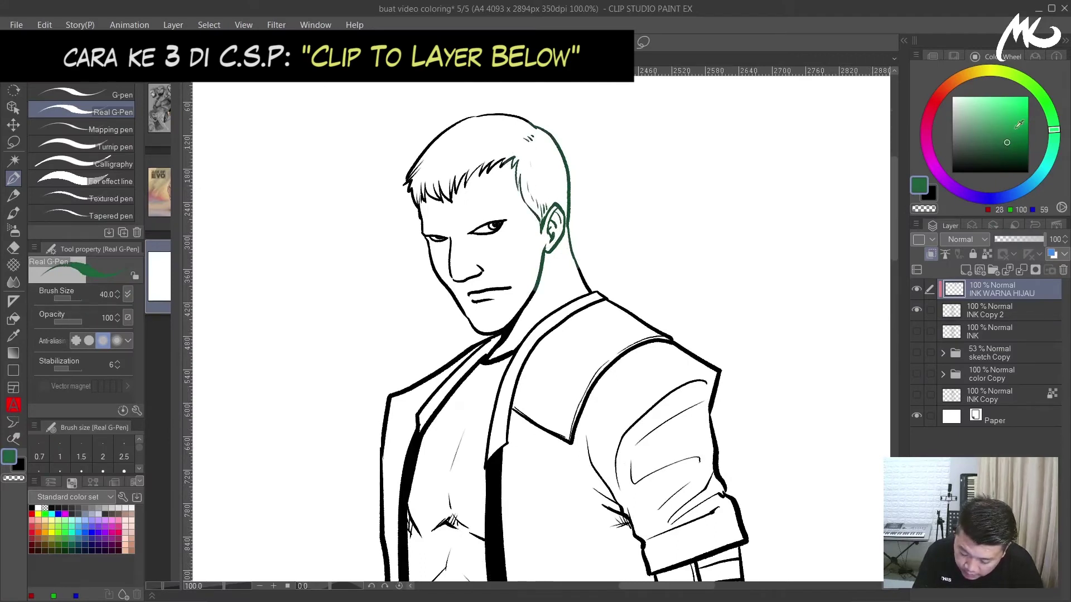
{"action": "mouse_move", "coordinate": [537, 282]}
{"action": "left_mouse_down"}
{"action": "mouse_move", "coordinate": [487, 348]}
{"action": "mouse_move", "coordinate": [449, 366]}
{"action": "left_mouse_up"}
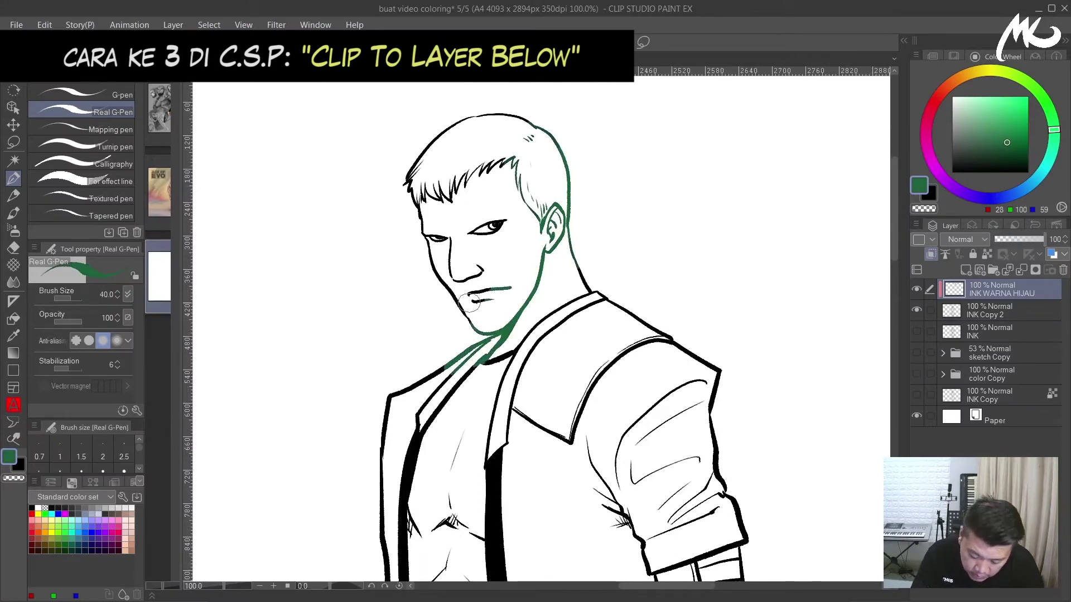
{"action": "left_click_drag", "start_coordinate": [475, 329], "coordinate": [410, 181]}
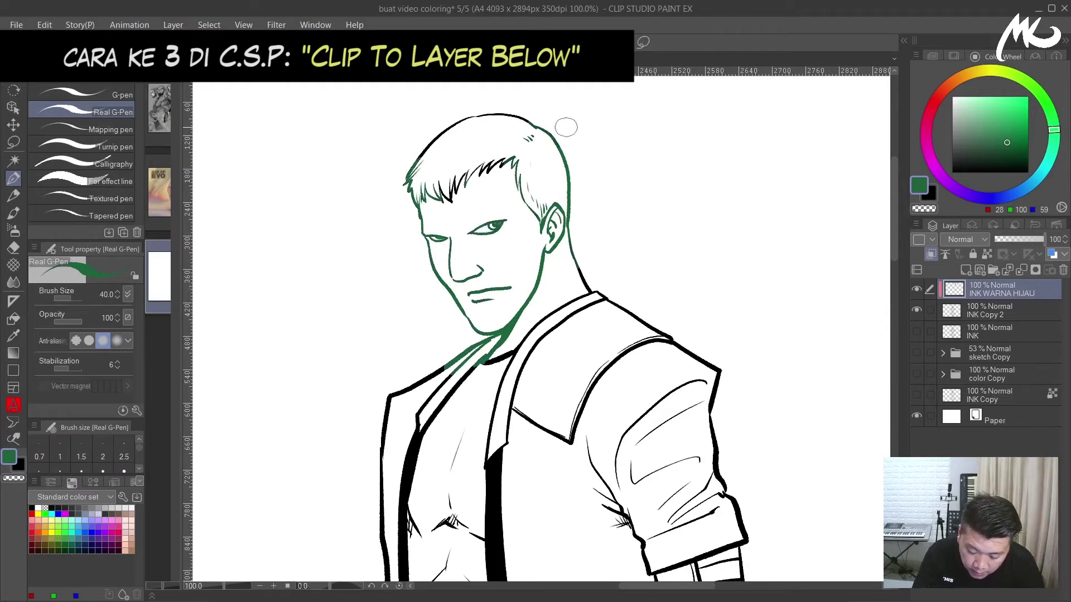
{"action": "left_click_drag", "start_coordinate": [545, 105], "coordinate": [443, 128]}
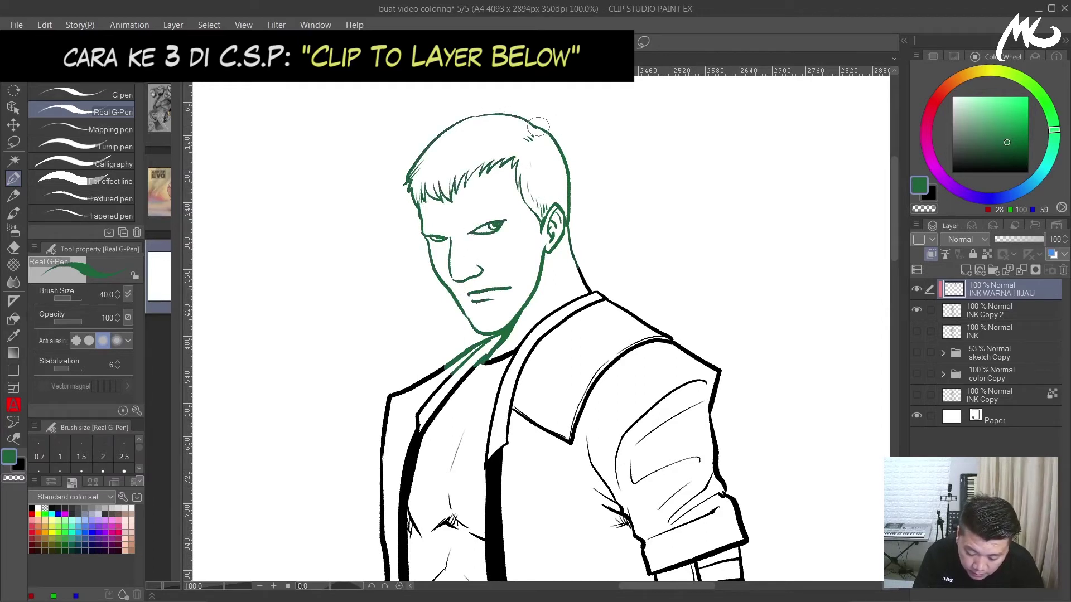
- Continue the dark green over the collar, lapel and coat-front lines on the clipped layer
{"action": "mouse_move", "coordinate": [606, 301]}
{"action": "left_mouse_down"}
{"action": "mouse_move", "coordinate": [519, 351]}
{"action": "mouse_move", "coordinate": [483, 471]}
{"action": "mouse_move", "coordinate": [503, 460]}
{"action": "mouse_move", "coordinate": [493, 525]}
{"action": "left_mouse_up"}
{"action": "mouse_move", "coordinate": [472, 371]}
{"action": "left_mouse_down"}
{"action": "mouse_move", "coordinate": [407, 491]}
{"action": "mouse_move", "coordinate": [402, 541]}
{"action": "left_mouse_up"}
{"action": "mouse_move", "coordinate": [398, 393]}
{"action": "left_mouse_down"}
{"action": "mouse_move", "coordinate": [381, 534]}
{"action": "mouse_move", "coordinate": [377, 441]}
{"action": "left_mouse_up"}
{"action": "left_click_drag", "start_coordinate": [436, 372], "coordinate": [405, 402]}
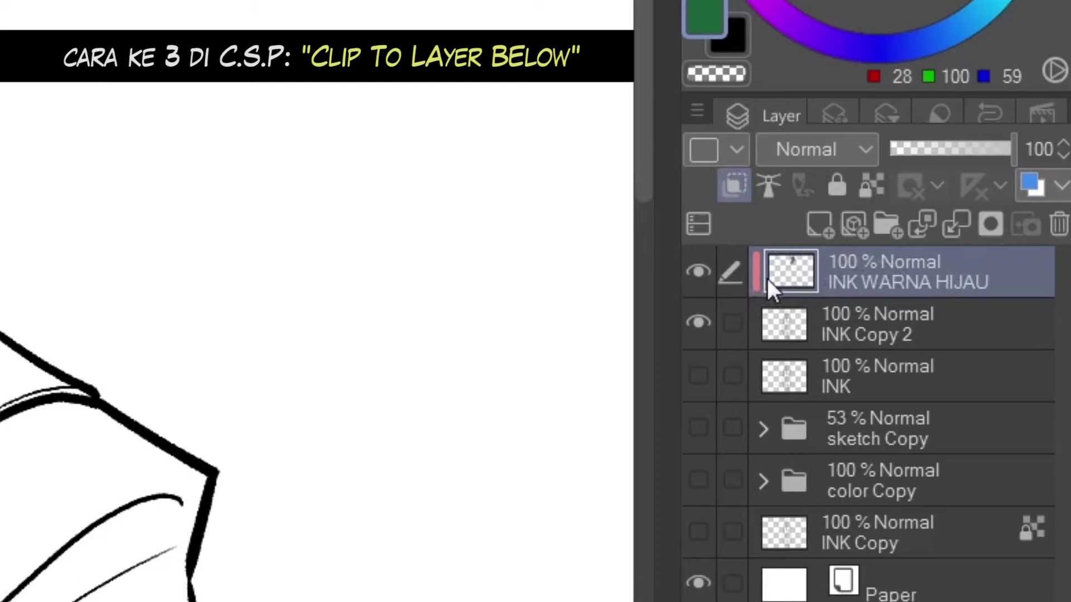
- Enlarge the Real G-Pen to 80 and paint the sleeve, arm, lower coat and leg lines dark green
{"action": "scroll", "coordinate": [317, 334], "scroll_direction": "down", "scroll_amount": 10}
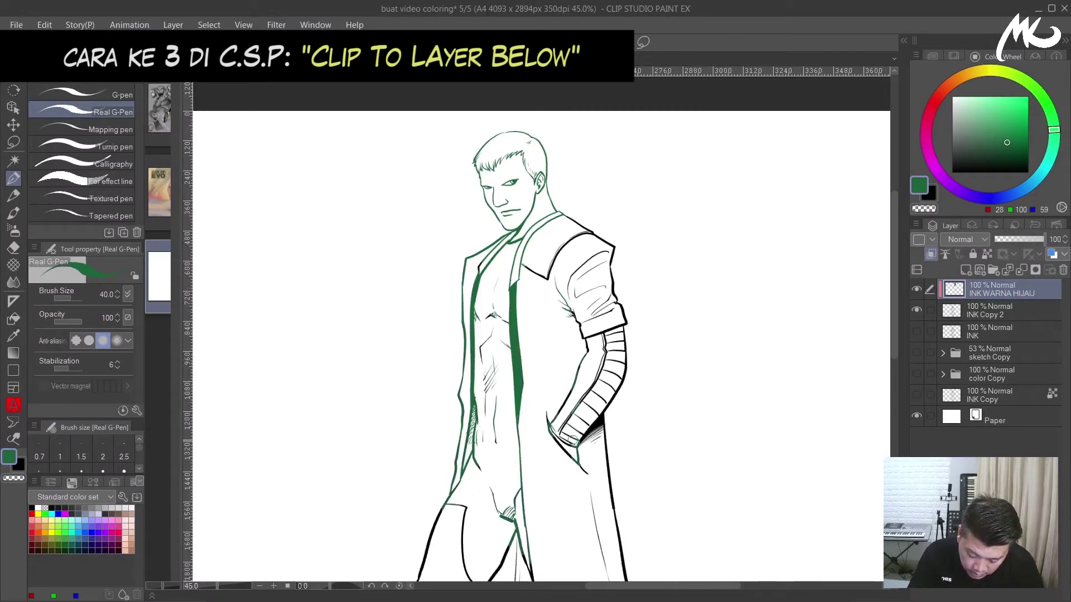
{"action": "key", "text": "bracketright"}
{"action": "key", "text": "bracketright"}
{"action": "key", "text": "bracketright"}
{"action": "key", "text": "bracketright"}
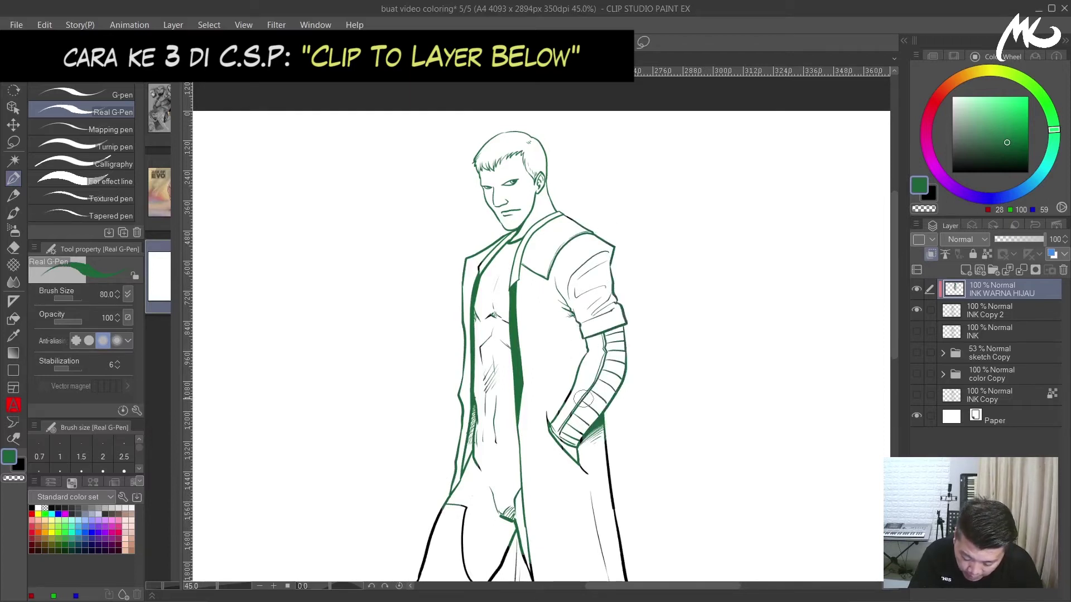
{"action": "scroll", "coordinate": [634, 394], "scroll_direction": "down", "scroll_amount": 3}
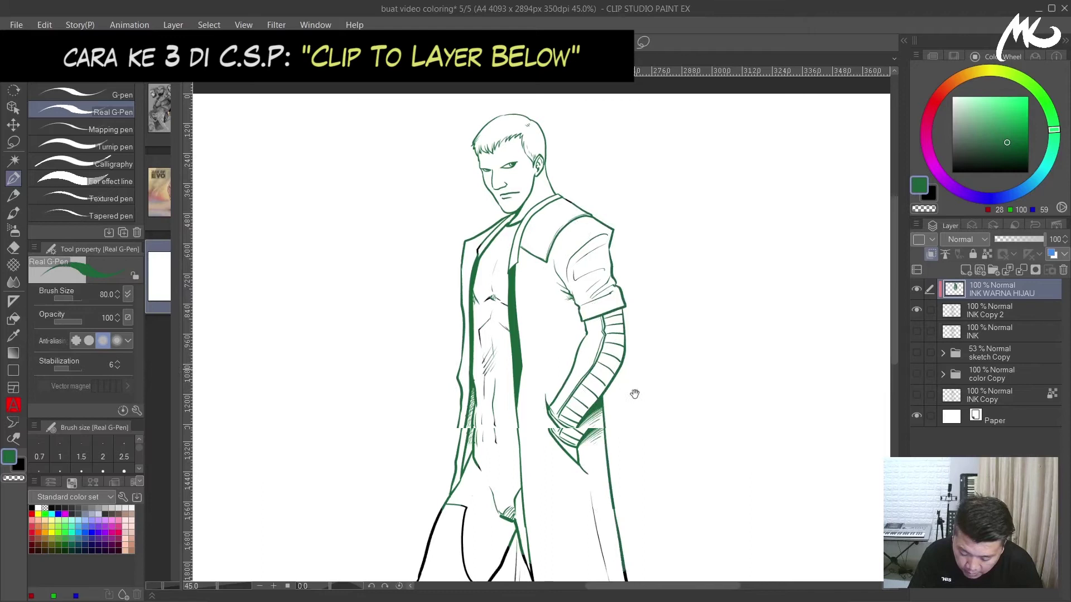
{"action": "mouse_move", "coordinate": [524, 353]}
{"action": "left_mouse_down"}
{"action": "mouse_move", "coordinate": [558, 519]}
{"action": "mouse_move", "coordinate": [624, 513]}
{"action": "mouse_move", "coordinate": [636, 402]}
{"action": "mouse_move", "coordinate": [619, 379]}
{"action": "left_mouse_up"}
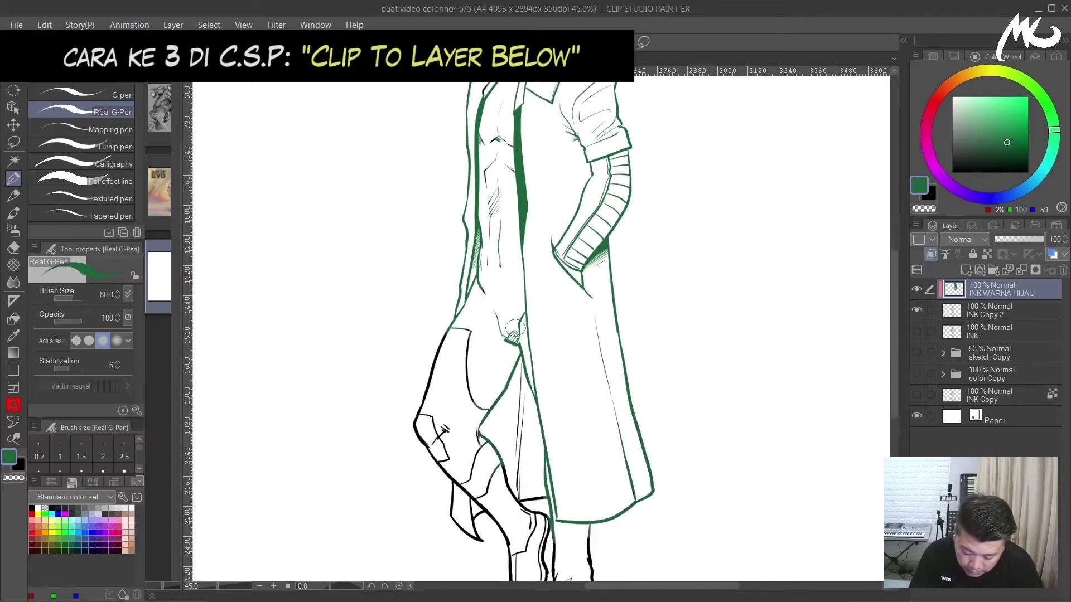
{"action": "mouse_move", "coordinate": [453, 321]}
{"action": "left_mouse_down"}
{"action": "mouse_move", "coordinate": [417, 437]}
{"action": "mouse_move", "coordinate": [437, 435]}
{"action": "left_mouse_up"}
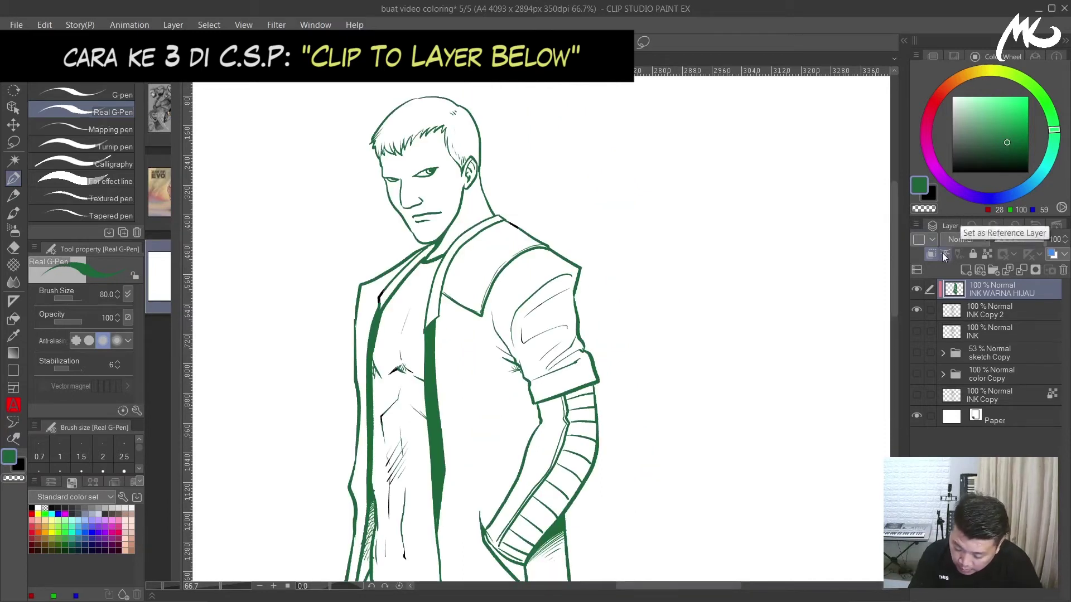
{"action": "left_click", "coordinate": [918, 242]}
{"action": "left_click", "coordinate": [918, 242]}
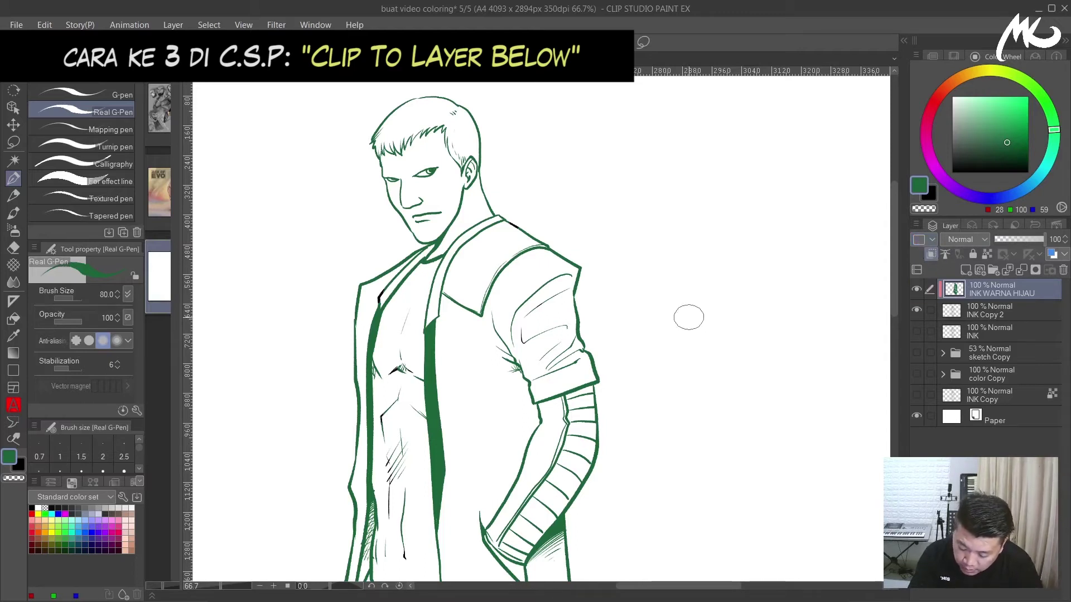
- Toggle the clipping of INK WARNA HIJAU to the layer below off and on to compare the raw green strokes with the clipped result
{"action": "scroll", "coordinate": [687, 315], "scroll_direction": "down", "scroll_amount": 2}
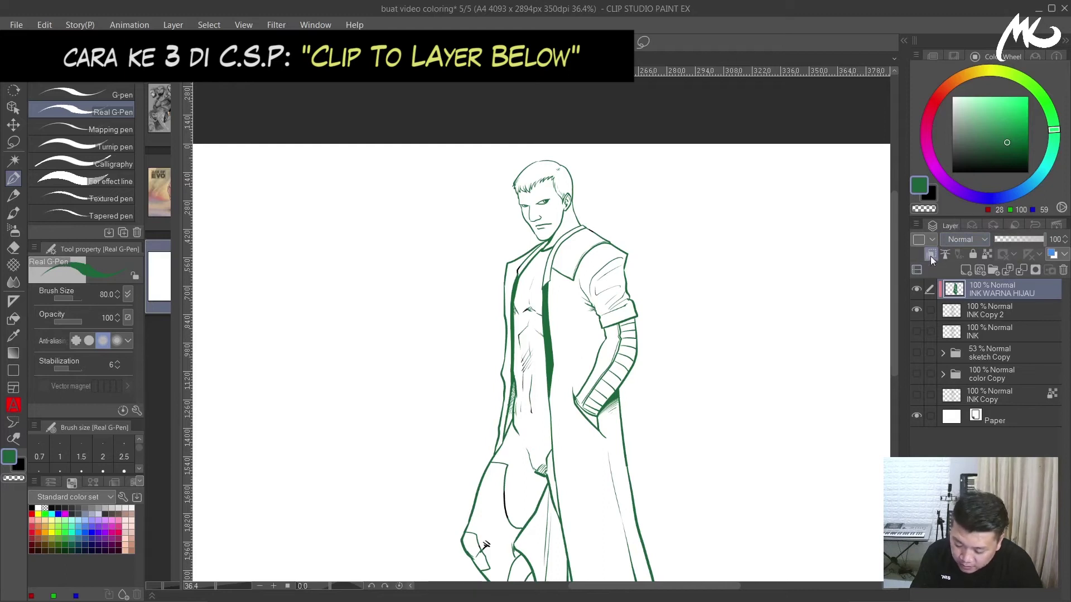
{"action": "left_click", "coordinate": [932, 257]}
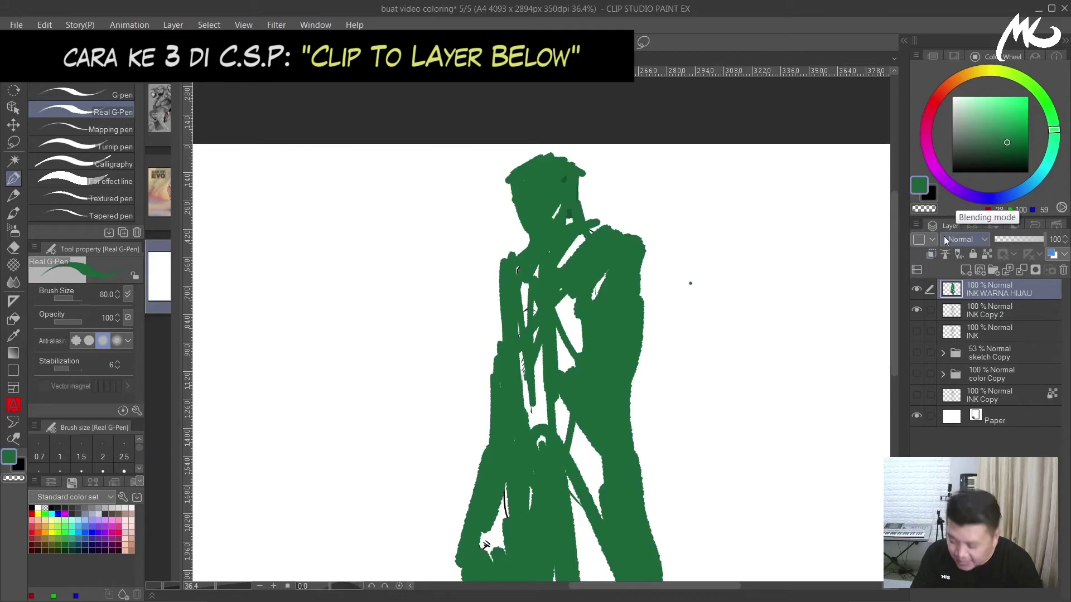
{"action": "left_click", "coordinate": [933, 254]}
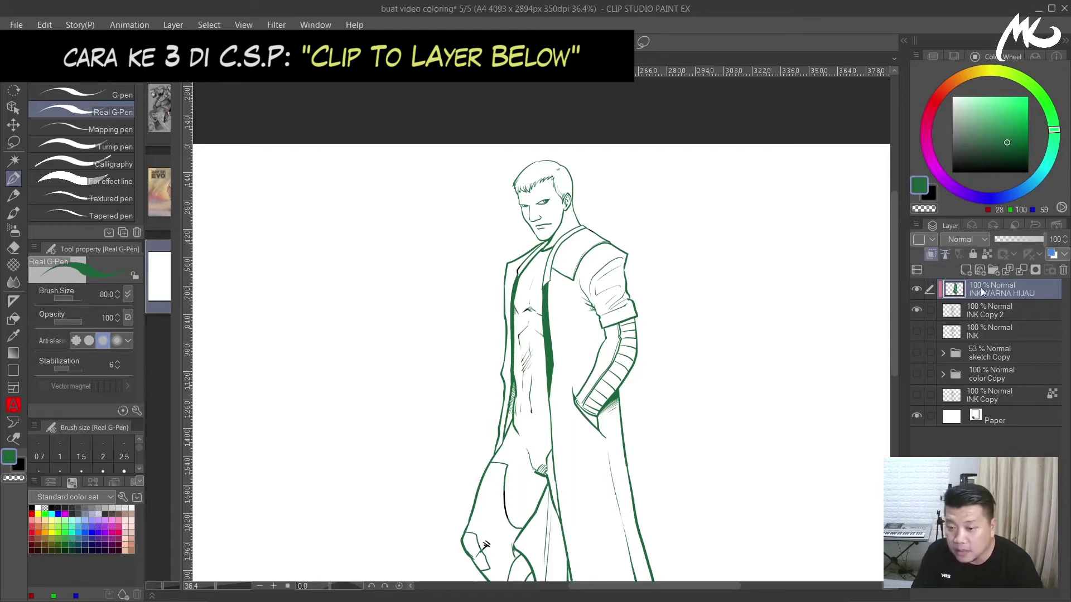
{"action": "left_click", "coordinate": [931, 254]}
{"action": "left_click", "coordinate": [932, 254]}
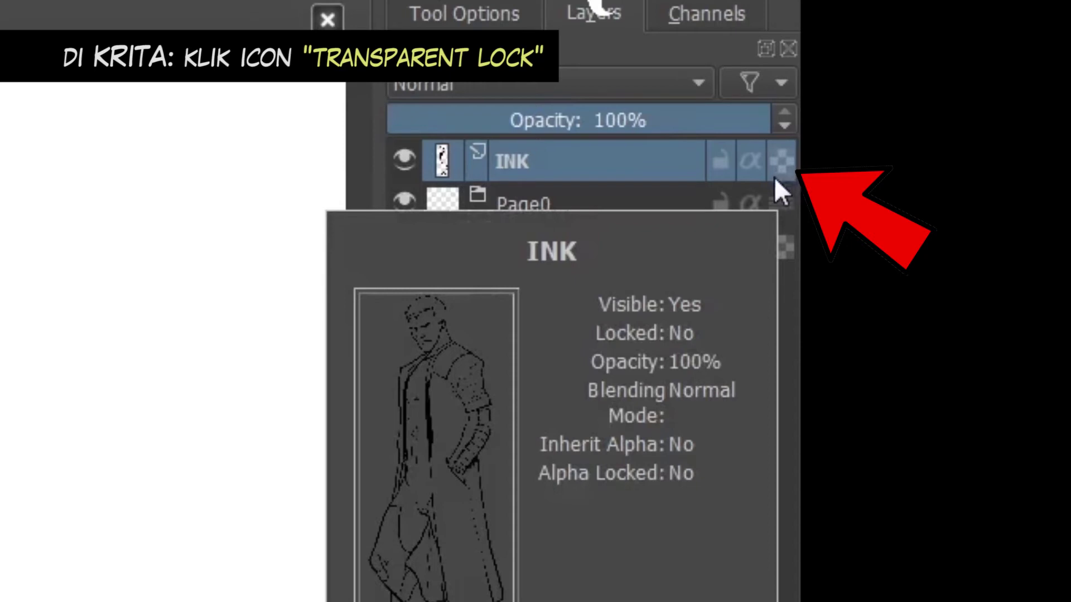
- Switch to Krita, lock the INK layer's transparent pixels, and choose an inking brush with red as the paint color
{"action": "left_click", "coordinate": [781, 169]}
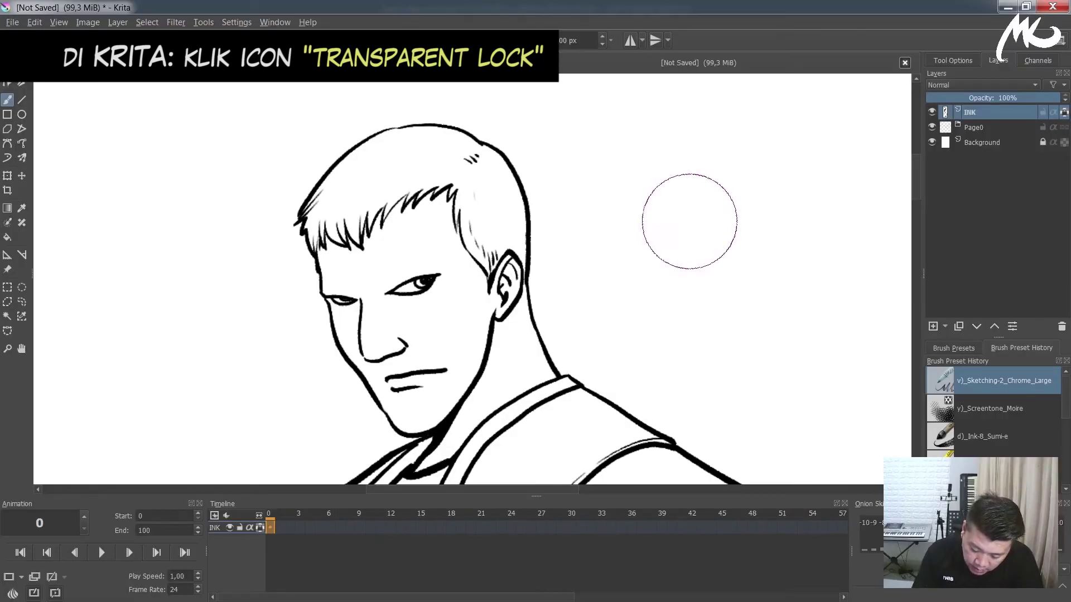
{"action": "right_click", "coordinate": [687, 221]}
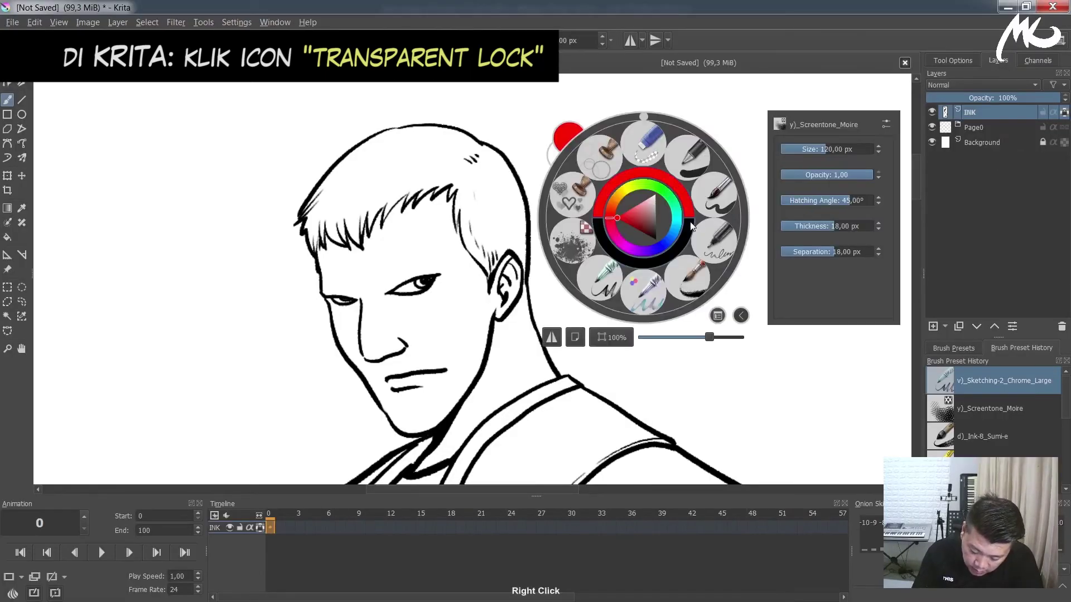
{"action": "left_click", "coordinate": [634, 200]}
{"action": "left_click", "coordinate": [641, 183]}
{"action": "left_click", "coordinate": [629, 219]}
{"action": "right_click", "coordinate": [639, 215]}
{"action": "right_click", "coordinate": [638, 216]}
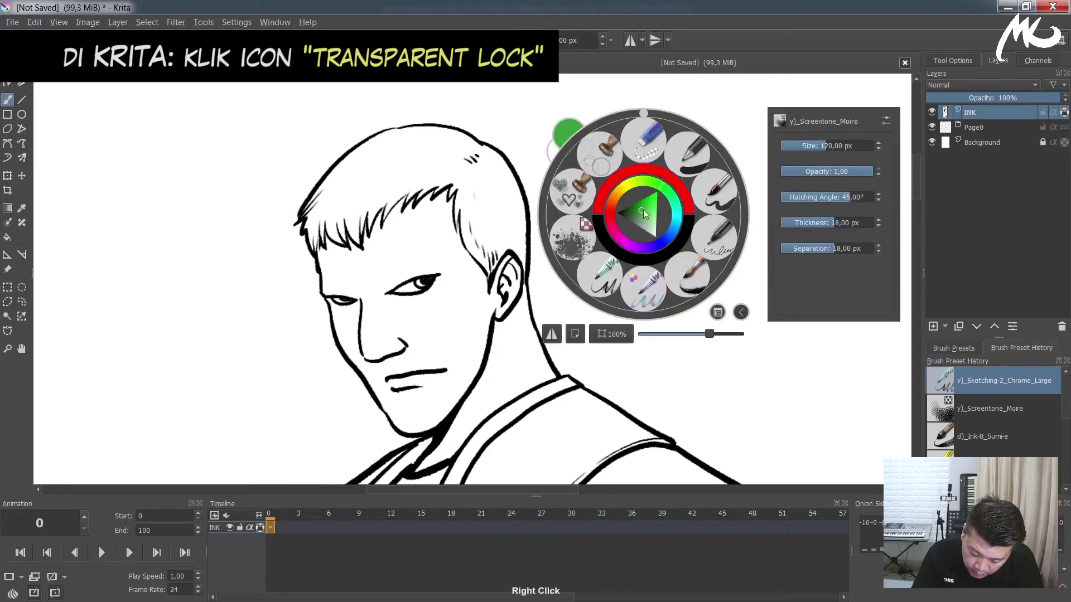
{"action": "right_click", "coordinate": [667, 181]}
{"action": "right_click", "coordinate": [649, 221]}
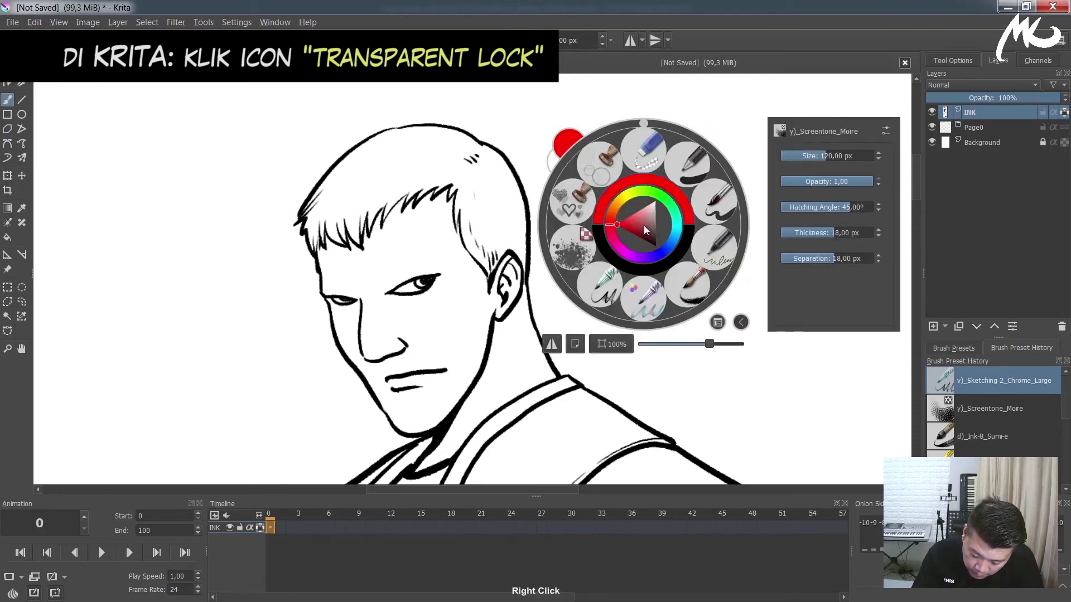
{"action": "left_click", "coordinate": [719, 205]}
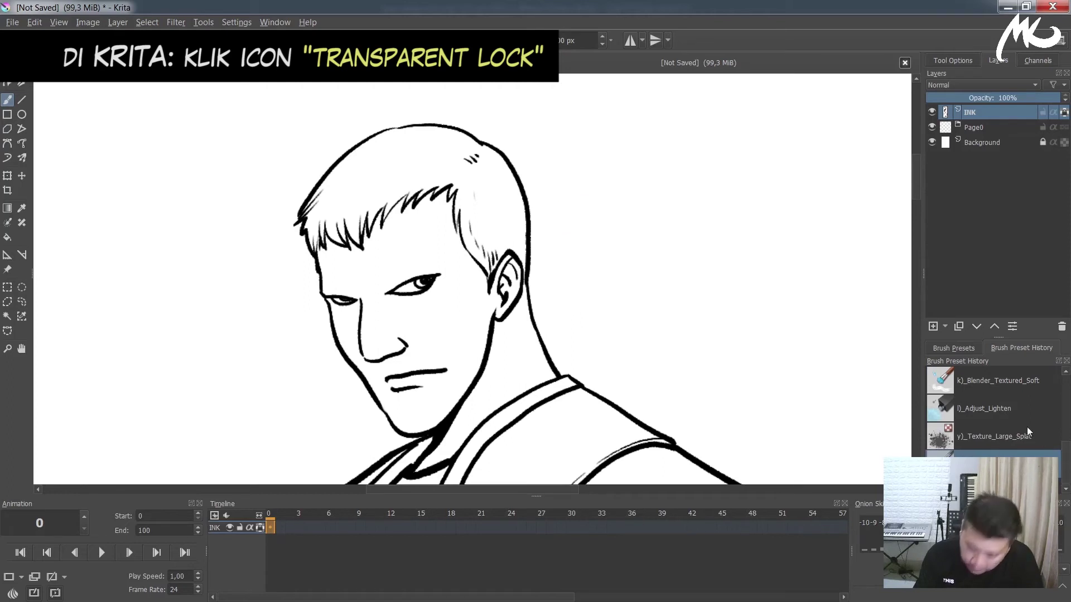
- Paint the head, hair, face and neck line art red on the INK layer with the 40 px brush
{"action": "mouse_move", "coordinate": [452, 186]}
{"action": "left_mouse_down"}
{"action": "mouse_move", "coordinate": [495, 305]}
{"action": "mouse_move", "coordinate": [506, 308]}
{"action": "mouse_move", "coordinate": [529, 205]}
{"action": "mouse_move", "coordinate": [522, 177]}
{"action": "mouse_move", "coordinate": [507, 158]}
{"action": "mouse_move", "coordinate": [452, 129]}
{"action": "left_mouse_up"}
{"action": "left_click_drag", "start_coordinate": [454, 187], "coordinate": [348, 229]}
{"action": "mouse_move", "coordinate": [418, 156]}
{"action": "left_mouse_down"}
{"action": "mouse_move", "coordinate": [364, 158]}
{"action": "mouse_move", "coordinate": [350, 241]}
{"action": "mouse_move", "coordinate": [315, 290]}
{"action": "mouse_move", "coordinate": [350, 332]}
{"action": "mouse_move", "coordinate": [438, 370]}
{"action": "mouse_move", "coordinate": [393, 446]}
{"action": "mouse_move", "coordinate": [561, 366]}
{"action": "left_mouse_up"}
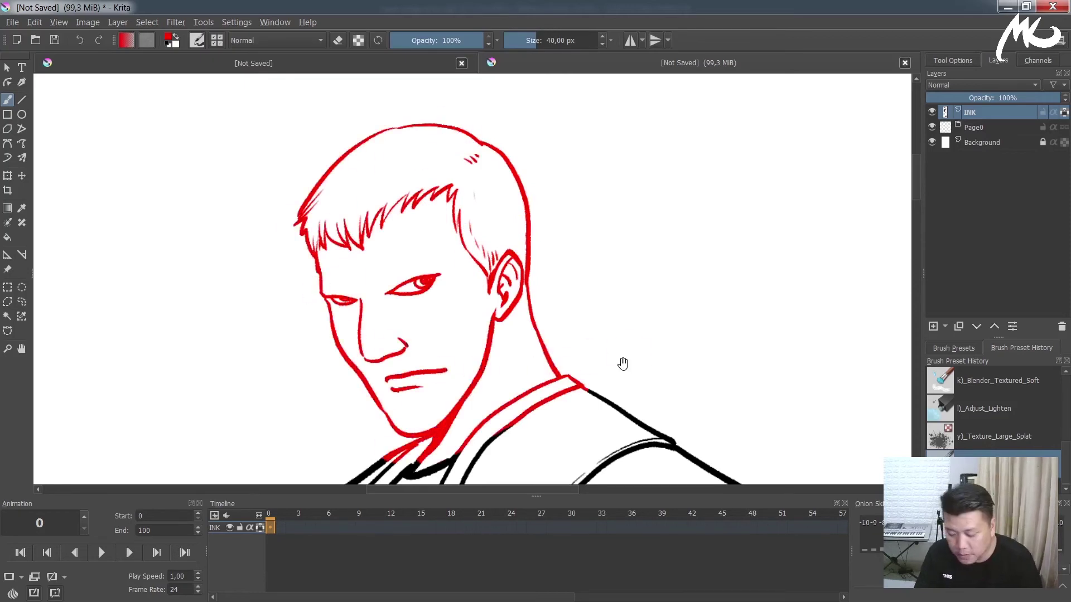
- Recolor the coat's collar, lapel and shoulder lines red on the INK layer
{"action": "scroll", "coordinate": [628, 351], "scroll_direction": "down", "scroll_amount": 5}
{"action": "left_click_drag", "start_coordinate": [446, 212], "coordinate": [324, 287]}
{"action": "mouse_move", "coordinate": [491, 223]}
{"action": "left_mouse_down"}
{"action": "mouse_move", "coordinate": [661, 200]}
{"action": "mouse_move", "coordinate": [720, 300]}
{"action": "mouse_move", "coordinate": [755, 249]}
{"action": "mouse_move", "coordinate": [741, 311]}
{"action": "left_mouse_up"}
{"action": "scroll", "coordinate": [635, 327], "scroll_direction": "up", "scroll_amount": 5}
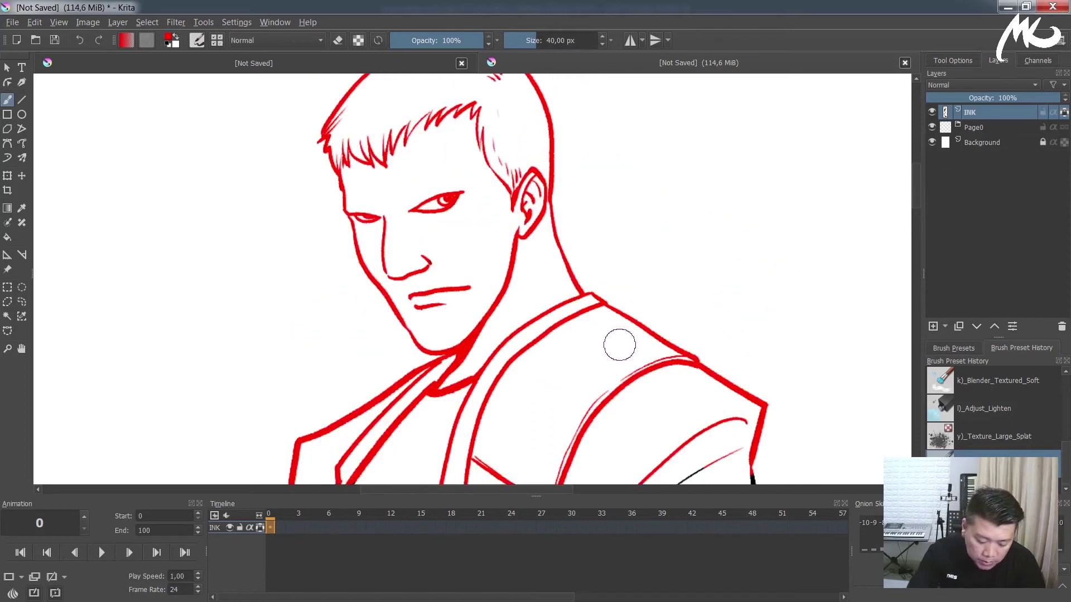
- Recolor the sleeve's outer edge and fold lines red on the INK layer
{"action": "scroll", "coordinate": [619, 345], "scroll_direction": "down", "scroll_amount": 5}
{"action": "scroll", "coordinate": [626, 268], "scroll_direction": "up", "scroll_amount": 5}
{"action": "scroll", "coordinate": [627, 267], "scroll_direction": "up", "scroll_amount": 2}
{"action": "scroll", "coordinate": [627, 268], "scroll_direction": "down", "scroll_amount": 4}
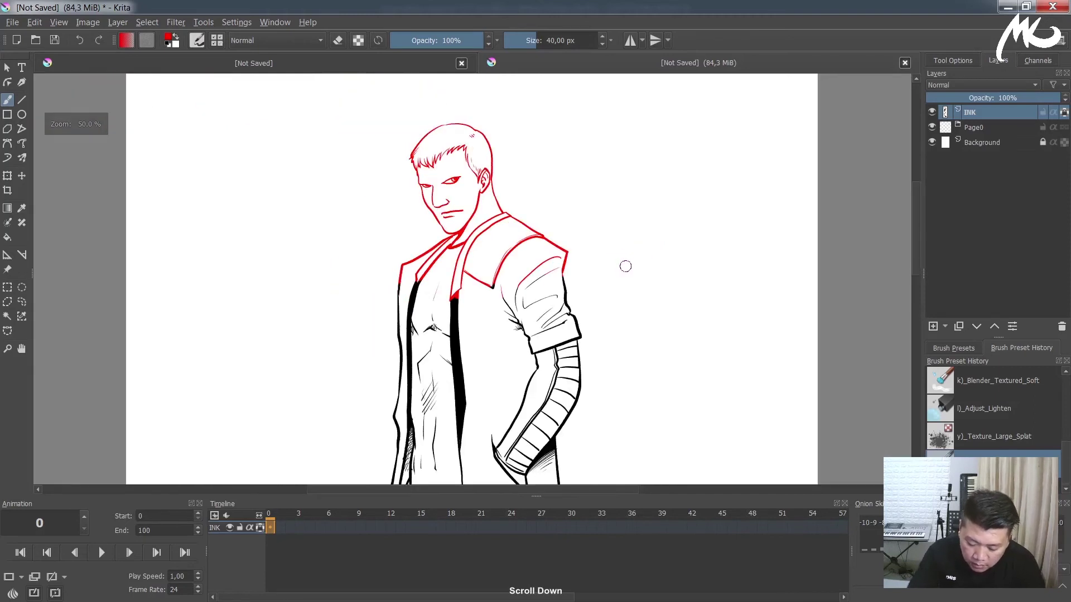
{"action": "scroll", "coordinate": [625, 266], "scroll_direction": "up", "scroll_amount": 4}
{"action": "scroll", "coordinate": [393, 270], "scroll_direction": "down", "scroll_amount": 1}
{"action": "mouse_move", "coordinate": [395, 338]}
{"action": "left_mouse_down"}
{"action": "mouse_move", "coordinate": [390, 227]}
{"action": "mouse_move", "coordinate": [473, 240]}
{"action": "mouse_move", "coordinate": [597, 167]}
{"action": "mouse_move", "coordinate": [642, 357]}
{"action": "mouse_move", "coordinate": [445, 446]}
{"action": "mouse_move", "coordinate": [457, 446]}
{"action": "left_mouse_up"}
{"action": "left_click_drag", "start_coordinate": [650, 373], "coordinate": [703, 231]}
{"action": "mouse_move", "coordinate": [544, 368]}
{"action": "left_mouse_down"}
{"action": "mouse_move", "coordinate": [698, 304]}
{"action": "mouse_move", "coordinate": [744, 304]}
{"action": "left_mouse_up"}
{"action": "left_click_drag", "start_coordinate": [652, 184], "coordinate": [663, 412]}
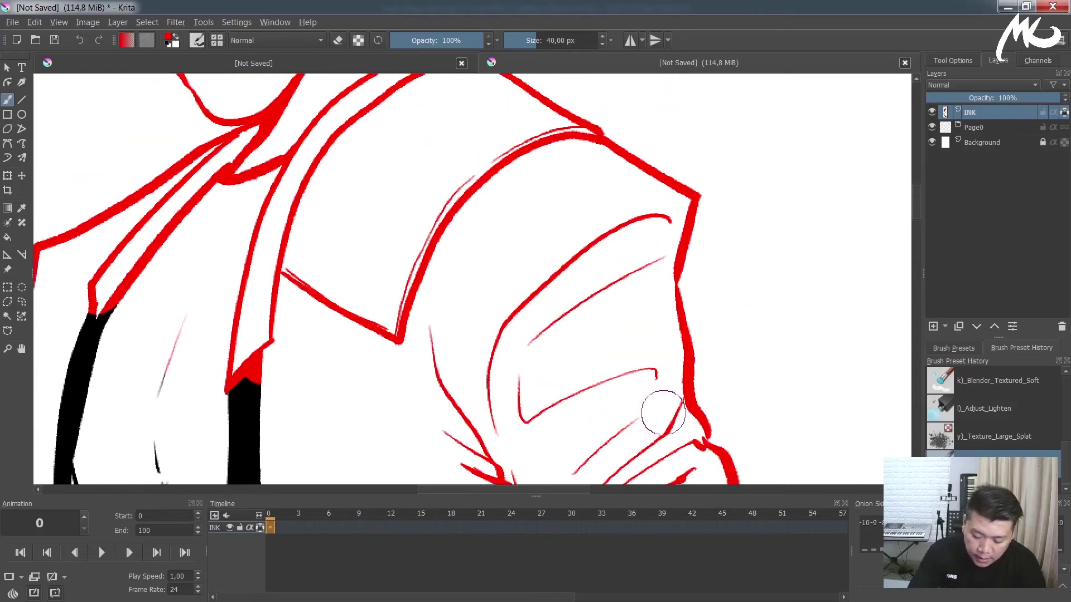
{"action": "scroll", "coordinate": [663, 413], "scroll_direction": "down", "scroll_amount": 5}
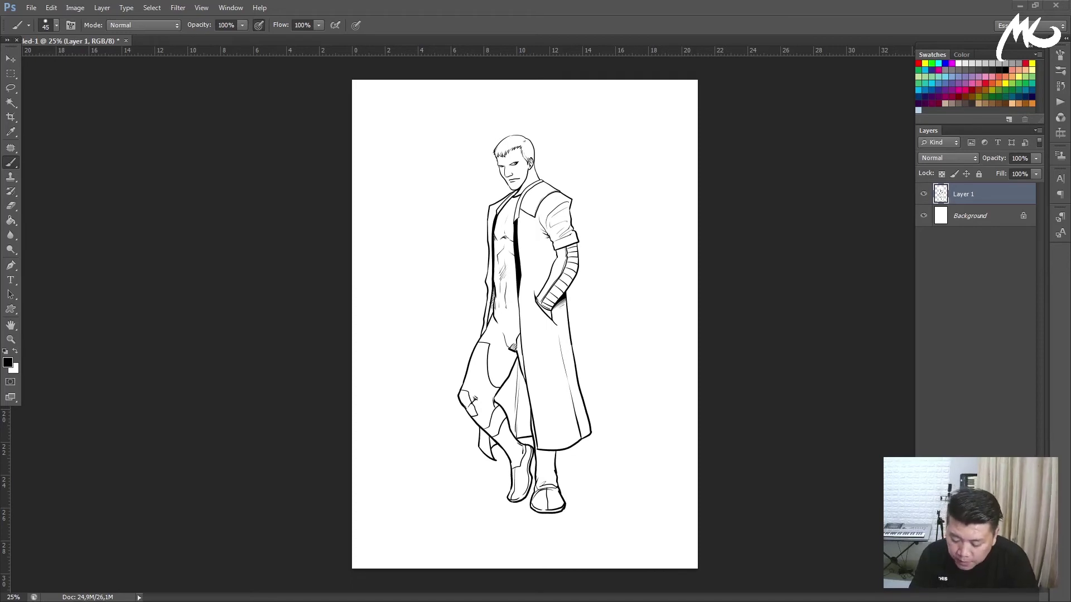
- Switch to Photoshop and rename the line art layer, Layer 1, to INK
{"action": "left_click", "coordinate": [980, 213]}
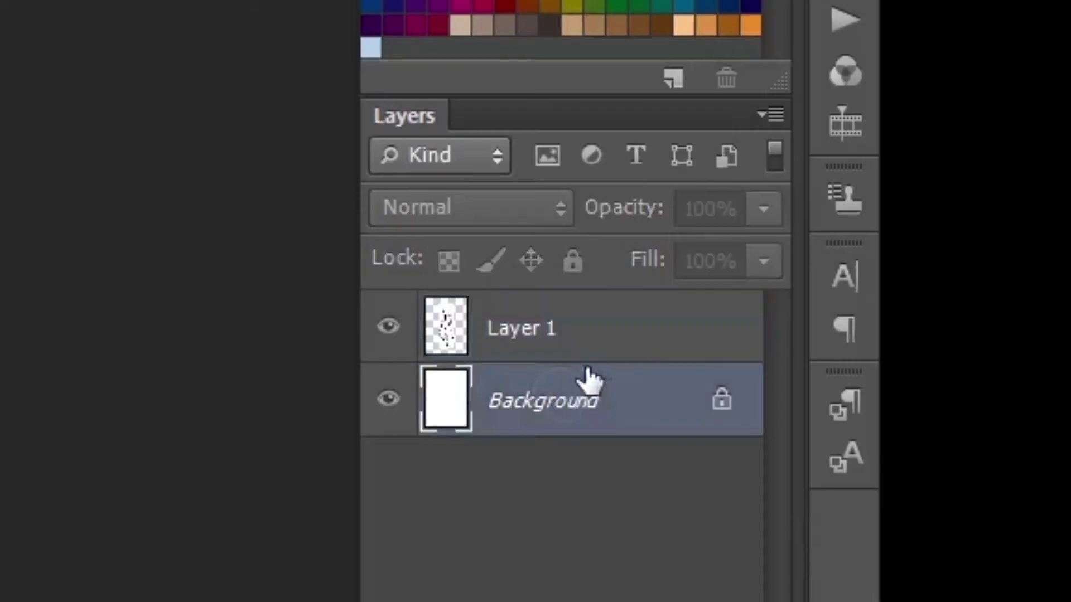
{"action": "left_click", "coordinate": [652, 308]}
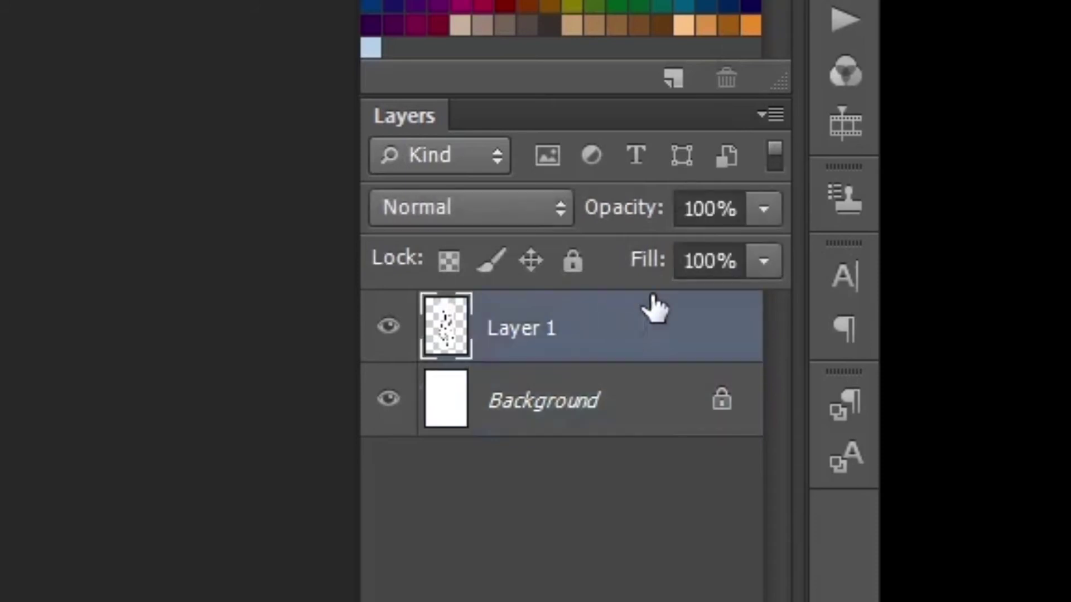
{"action": "double_click", "coordinate": [519, 342]}
{"action": "type", "text": "INK"}
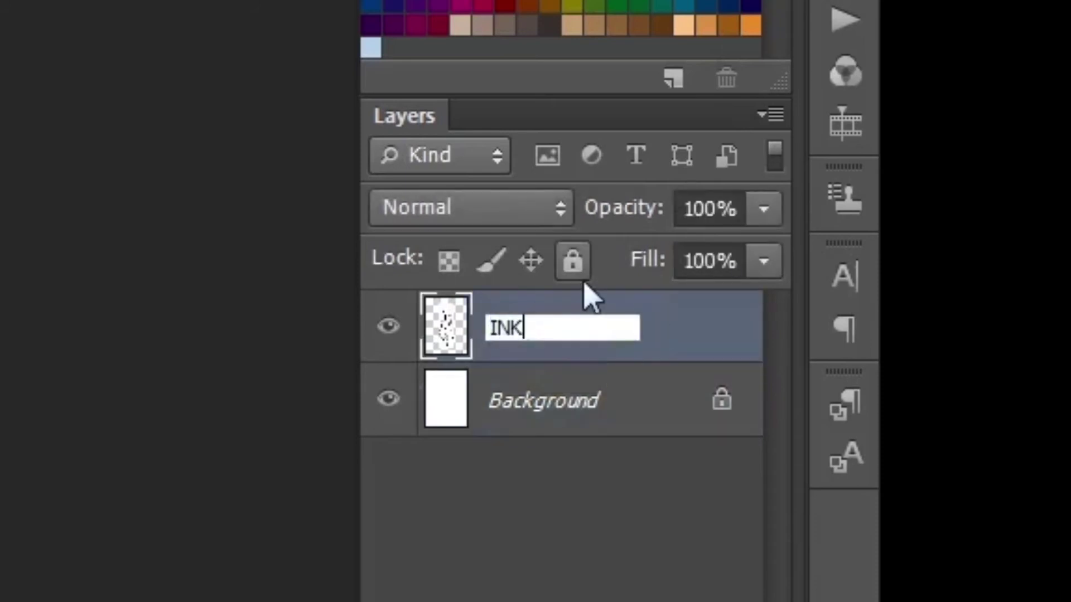
{"action": "key", "text": "Return"}
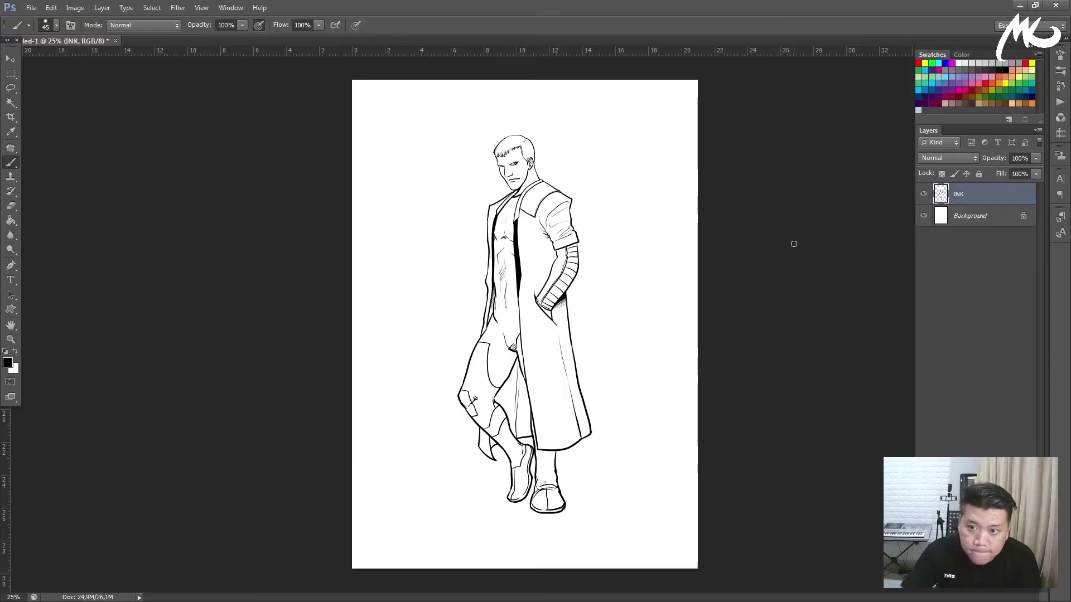
- Frame the character's head and shoulders at 200% zoom to examine the line art closely
{"action": "key", "text": "ctrl"}
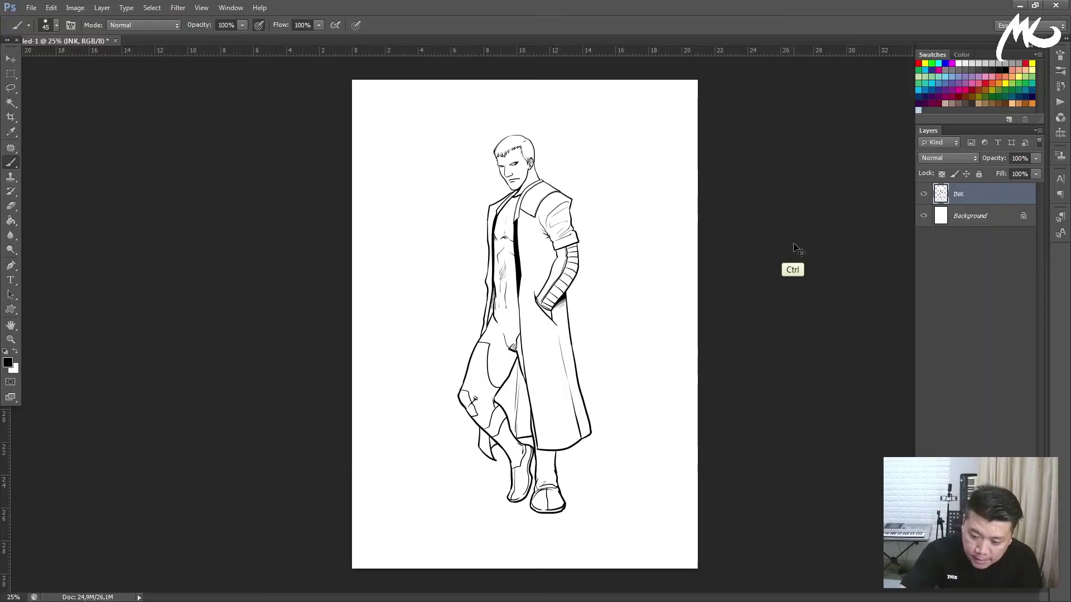
{"action": "key", "text": "ctrl+plus"}
{"action": "key", "text": "ctrl+plus"}
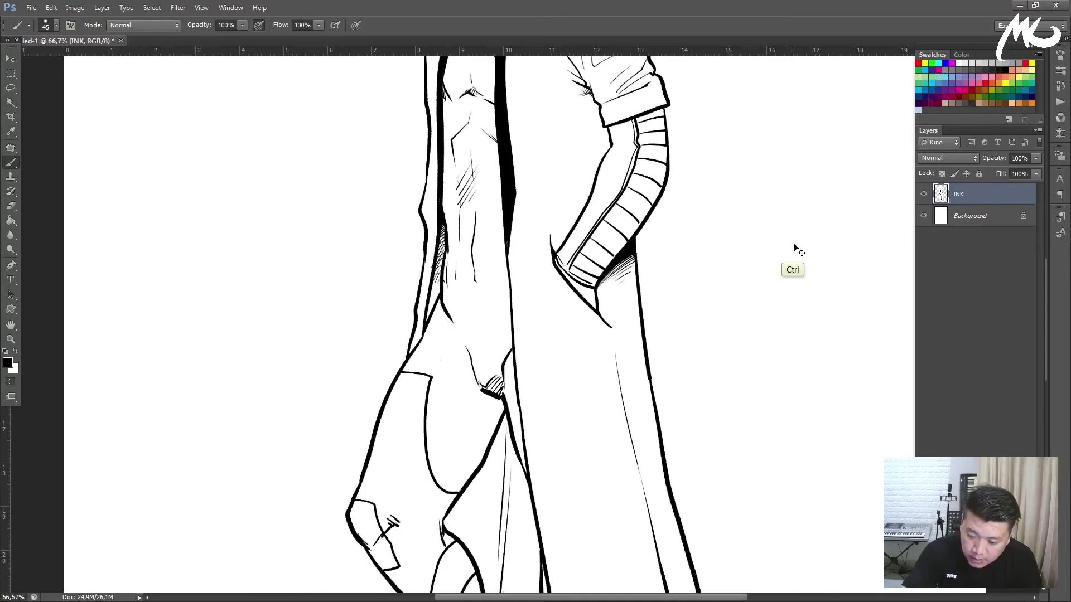
{"action": "key", "text": "ctrl+plus"}
{"action": "key", "text": "ctrl+plus"}
{"action": "scroll", "coordinate": [550, 250], "scroll_direction": "up", "scroll_amount": 10}
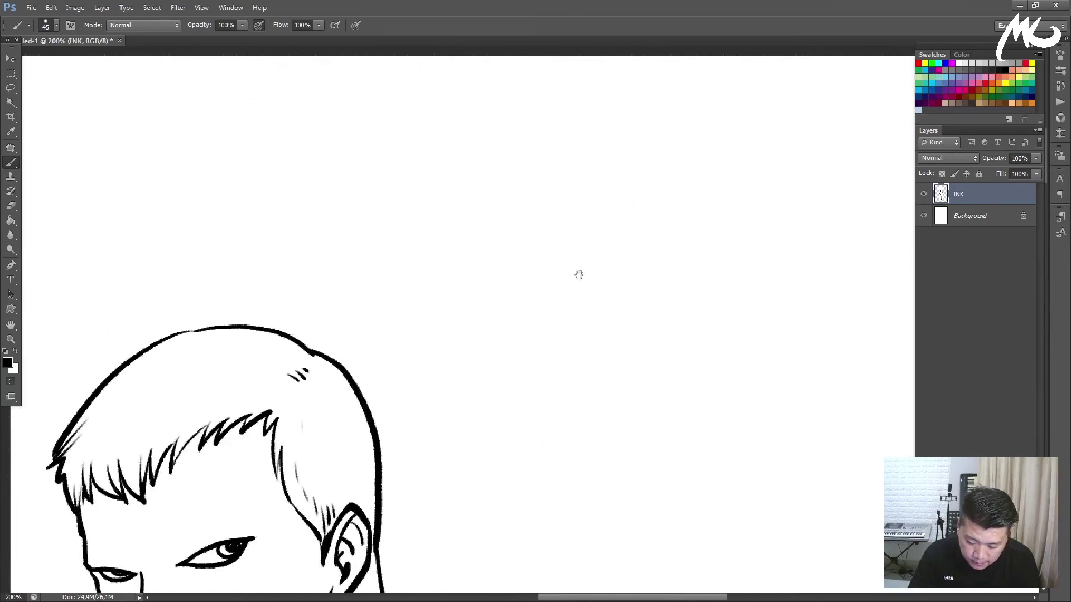
{"action": "left_click_drag", "start_coordinate": [578, 274], "coordinate": [651, 179]}
{"action": "scroll", "coordinate": [647, 173], "scroll_direction": "down", "scroll_amount": 4}
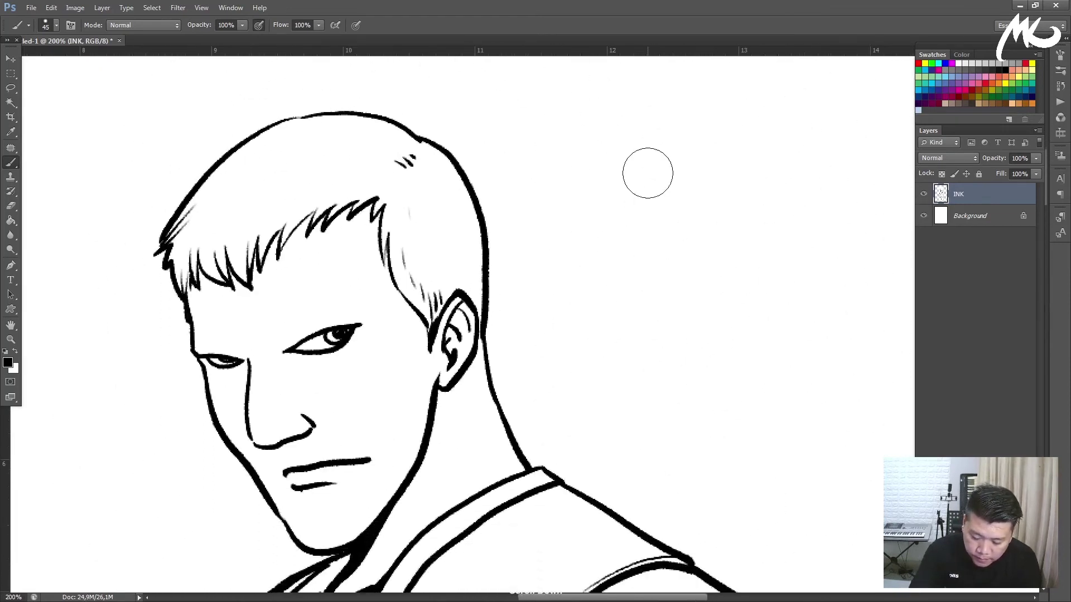
{"action": "mouse_move", "coordinate": [540, 289]}
{"action": "left_mouse_down"}
{"action": "mouse_move", "coordinate": [650, 280]}
{"action": "mouse_move", "coordinate": [579, 272]}
{"action": "mouse_move", "coordinate": [537, 251]}
{"action": "left_mouse_up"}
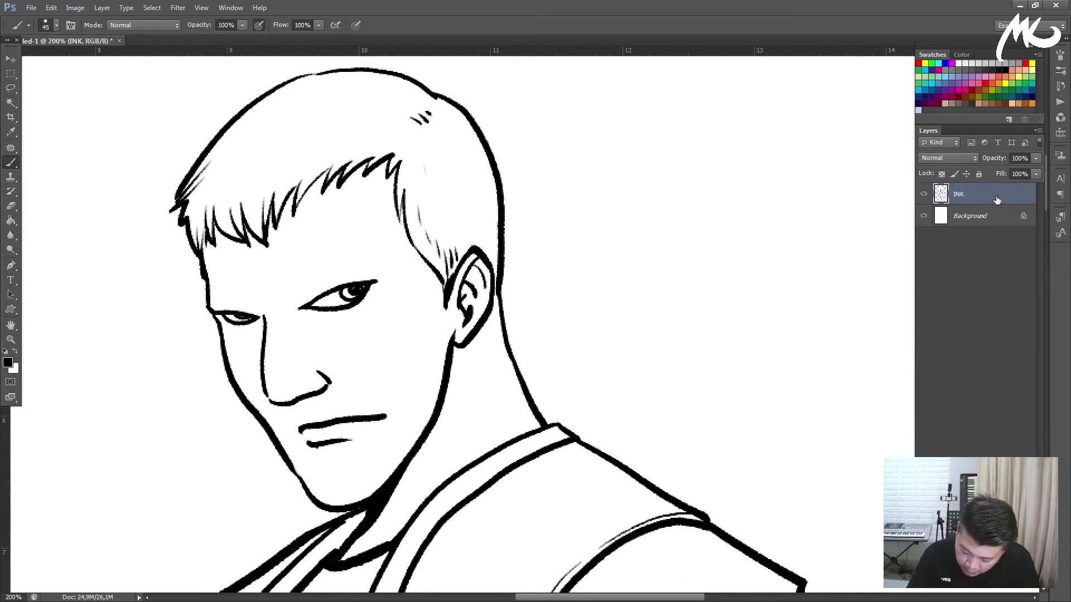
- Duplicate the INK layer, hide the original, and make INK copy the active layer
{"action": "left_click_drag", "start_coordinate": [996, 202], "coordinate": [1009, 583]}
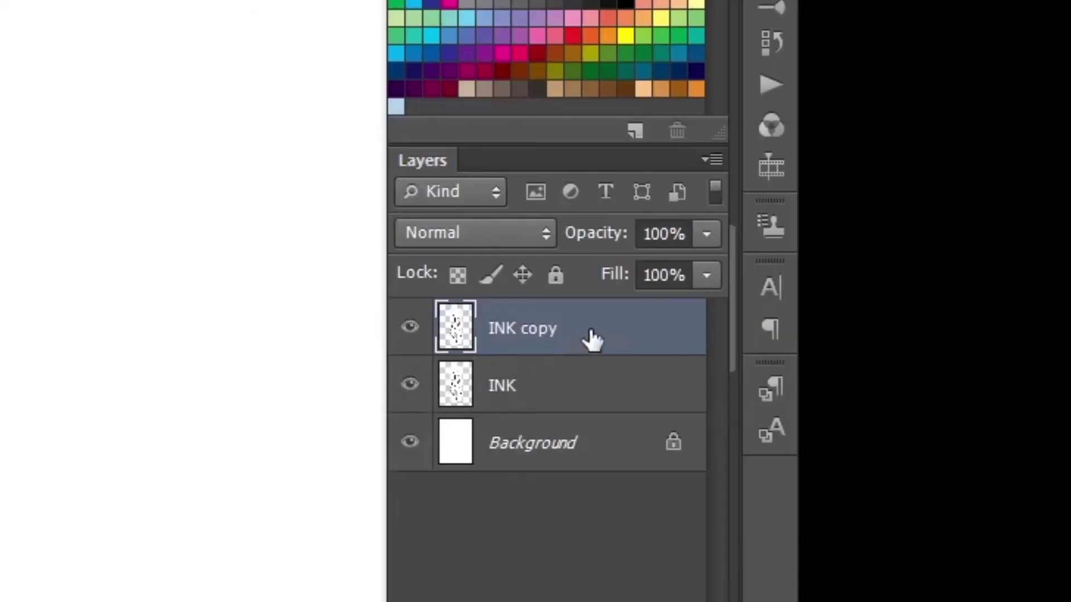
{"action": "left_click", "coordinate": [411, 383]}
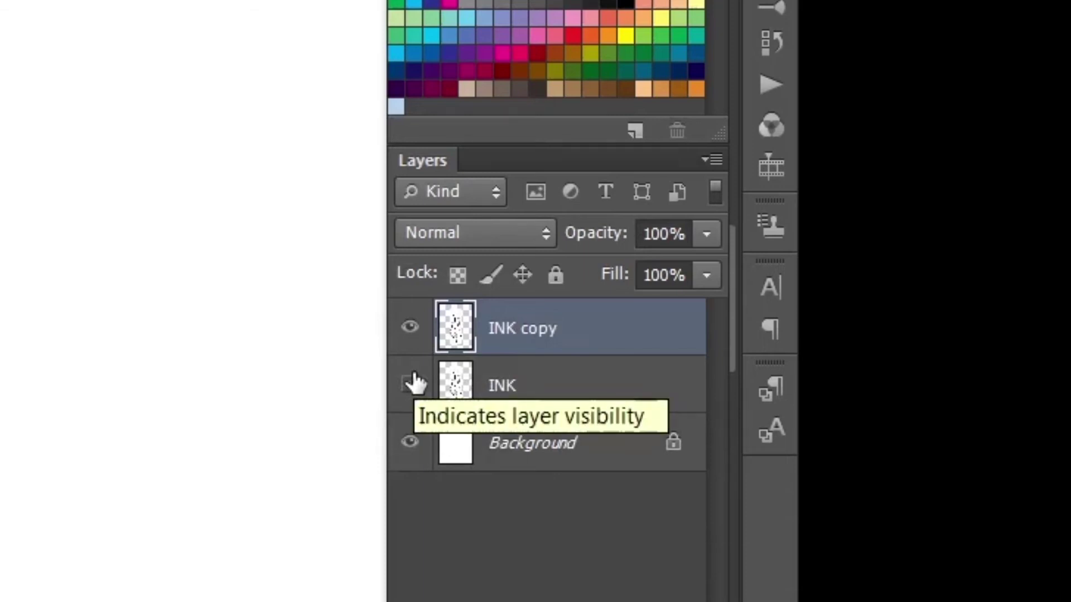
{"action": "left_click", "coordinate": [611, 380]}
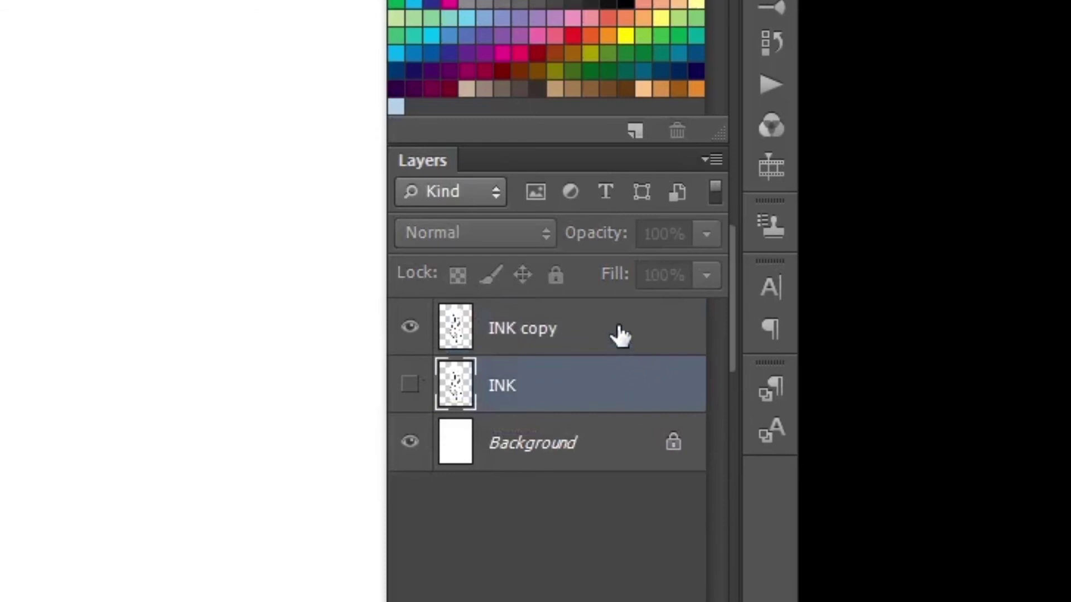
{"action": "left_click", "coordinate": [644, 325]}
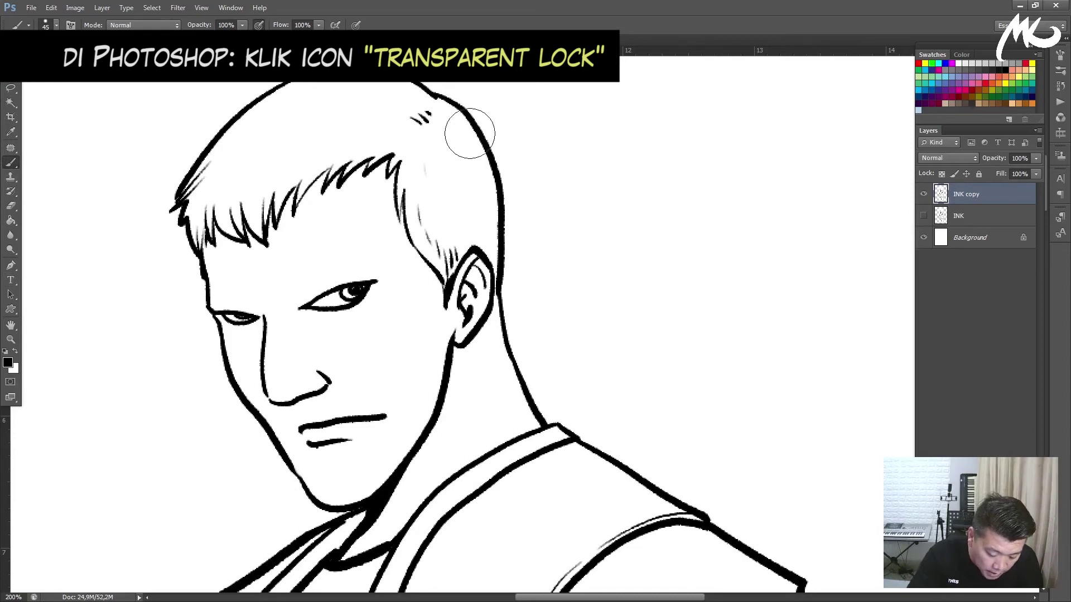
- Sketch a three-by-three grid with a smaller black brush in the blank area beside the head, filling alternate squares
{"action": "key", "text": "bracketleft"}
{"action": "key", "text": "bracketleft"}
{"action": "key", "text": "bracketleft"}
{"action": "key", "text": "bracketleft"}
{"action": "key", "text": "bracketleft"}
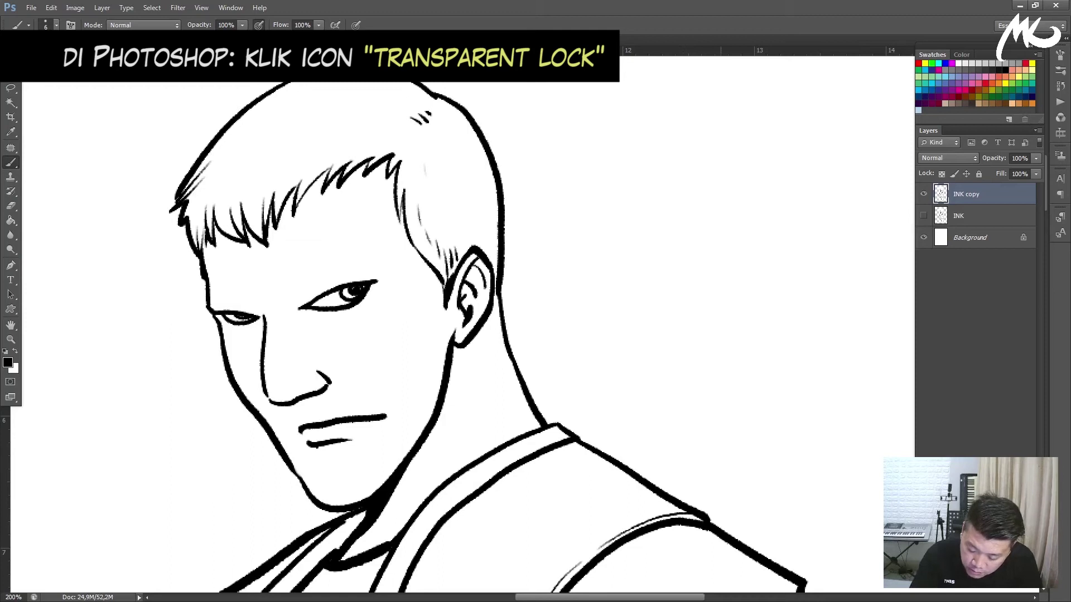
{"action": "left_click_drag", "start_coordinate": [718, 135], "coordinate": [713, 284]}
{"action": "mouse_move", "coordinate": [717, 135]}
{"action": "left_mouse_down"}
{"action": "mouse_move", "coordinate": [833, 133]}
{"action": "mouse_move", "coordinate": [829, 279]}
{"action": "left_mouse_up"}
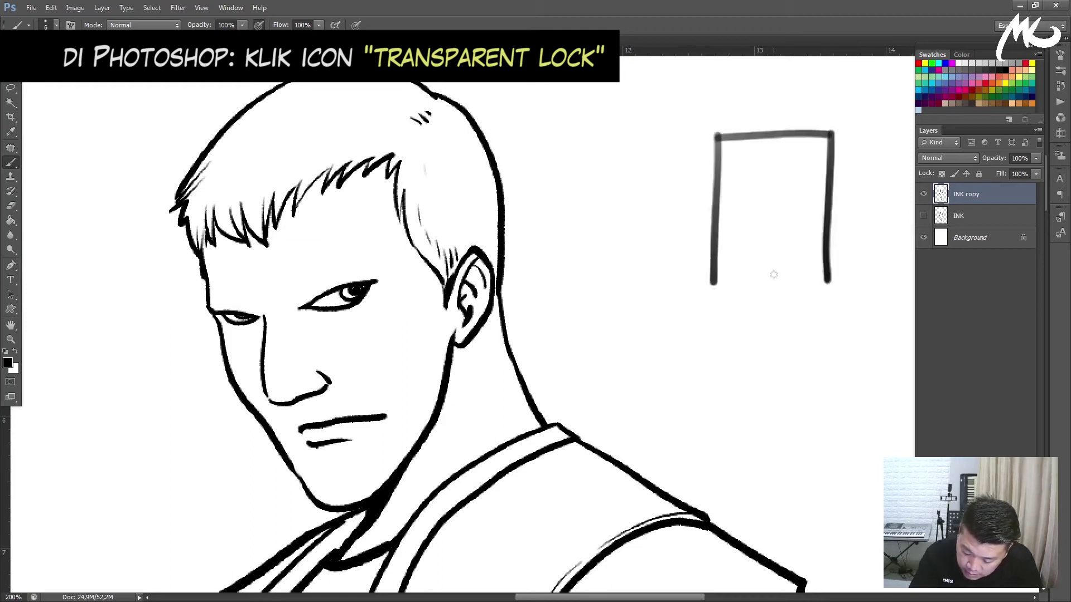
{"action": "left_click_drag", "start_coordinate": [714, 282], "coordinate": [835, 271]}
{"action": "left_click_drag", "start_coordinate": [720, 185], "coordinate": [827, 179]}
{"action": "left_click_drag", "start_coordinate": [717, 224], "coordinate": [831, 214]}
{"action": "left_click_drag", "start_coordinate": [762, 135], "coordinate": [757, 272]}
{"action": "left_click_drag", "start_coordinate": [798, 134], "coordinate": [790, 269]}
{"action": "mouse_move", "coordinate": [764, 135]}
{"action": "left_mouse_down"}
{"action": "mouse_move", "coordinate": [792, 162]}
{"action": "mouse_move", "coordinate": [775, 174]}
{"action": "mouse_move", "coordinate": [786, 167]}
{"action": "mouse_move", "coordinate": [803, 195]}
{"action": "mouse_move", "coordinate": [795, 207]}
{"action": "mouse_move", "coordinate": [822, 196]}
{"action": "mouse_move", "coordinate": [819, 220]}
{"action": "left_mouse_up"}
{"action": "mouse_move", "coordinate": [737, 187]}
{"action": "left_mouse_down"}
{"action": "mouse_move", "coordinate": [759, 185]}
{"action": "mouse_move", "coordinate": [749, 214]}
{"action": "mouse_move", "coordinate": [762, 241]}
{"action": "mouse_move", "coordinate": [792, 236]}
{"action": "mouse_move", "coordinate": [786, 266]}
{"action": "left_mouse_up"}
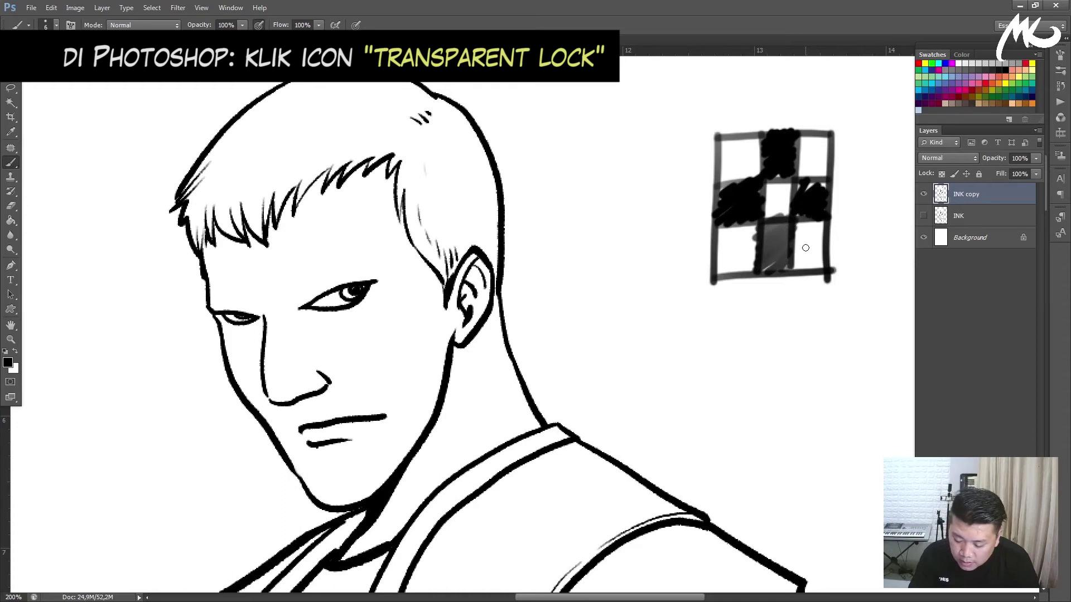
- Undo all the strokes of the checkered grid sketch beside the head
{"action": "key", "text": "ctrl"}
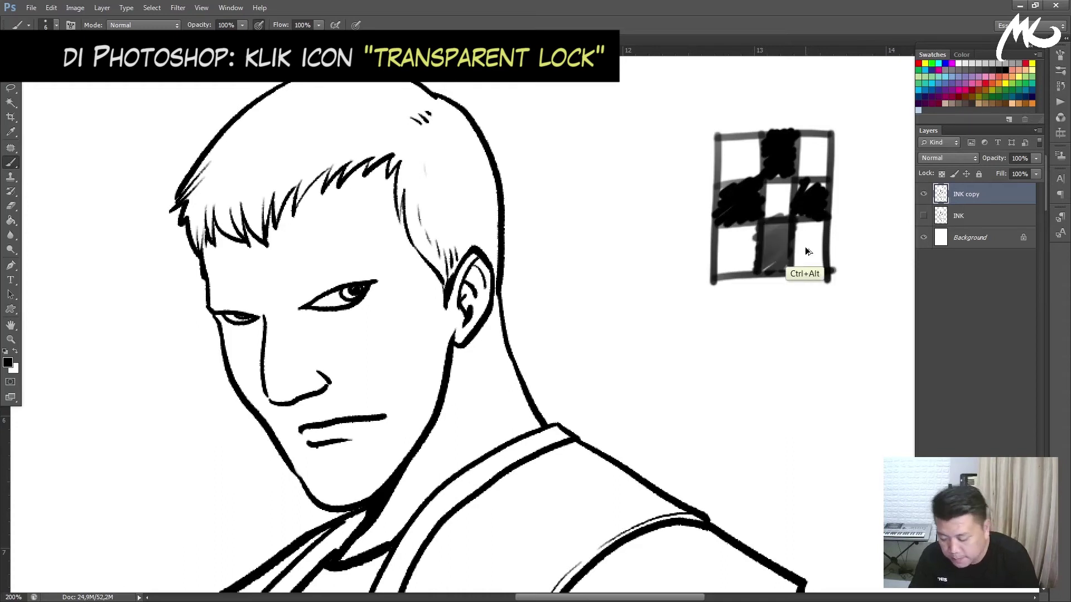
{"action": "key", "text": "ctrl+alt+z"}
{"action": "key", "text": "ctrl+alt+z"}
{"action": "key", "text": "ctrl+alt+z"}
{"action": "key", "text": "ctrl+alt+z"}
{"action": "key", "text": "ctrl+alt+z"}
{"action": "key", "text": "ctrl+alt+z"}
{"action": "key", "text": "ctrl+alt+z"}
{"action": "key", "text": "ctrl+alt+z"}
{"action": "key", "text": "ctrl+alt+z"}
{"action": "key", "text": "ctrl+alt+z"}
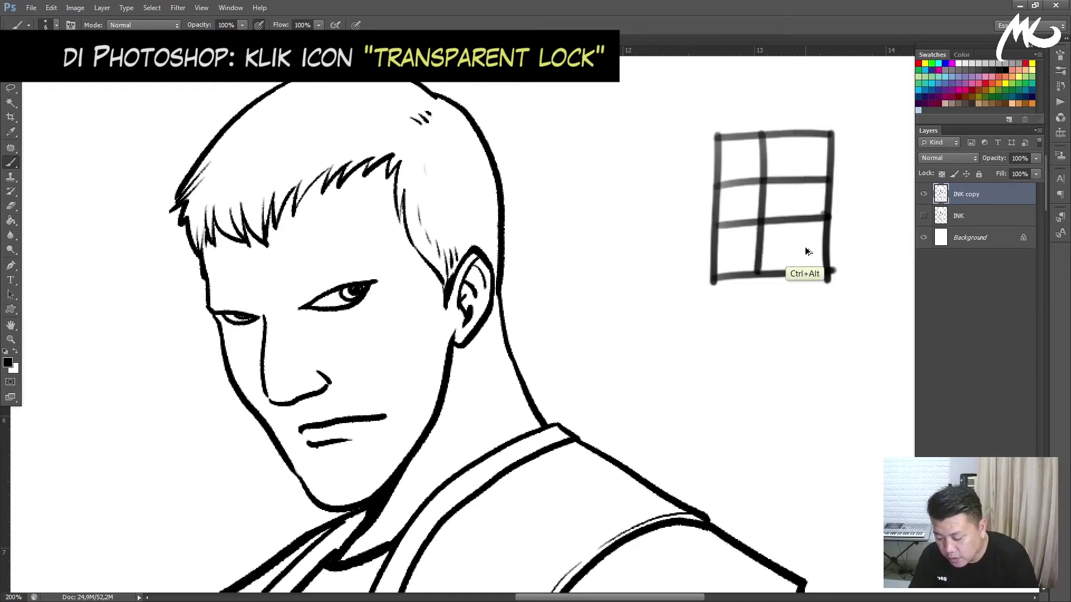
{"action": "key", "text": "ctrl+alt+z"}
{"action": "key", "text": "ctrl+alt+z"}
{"action": "key", "text": "ctrl+alt+z"}
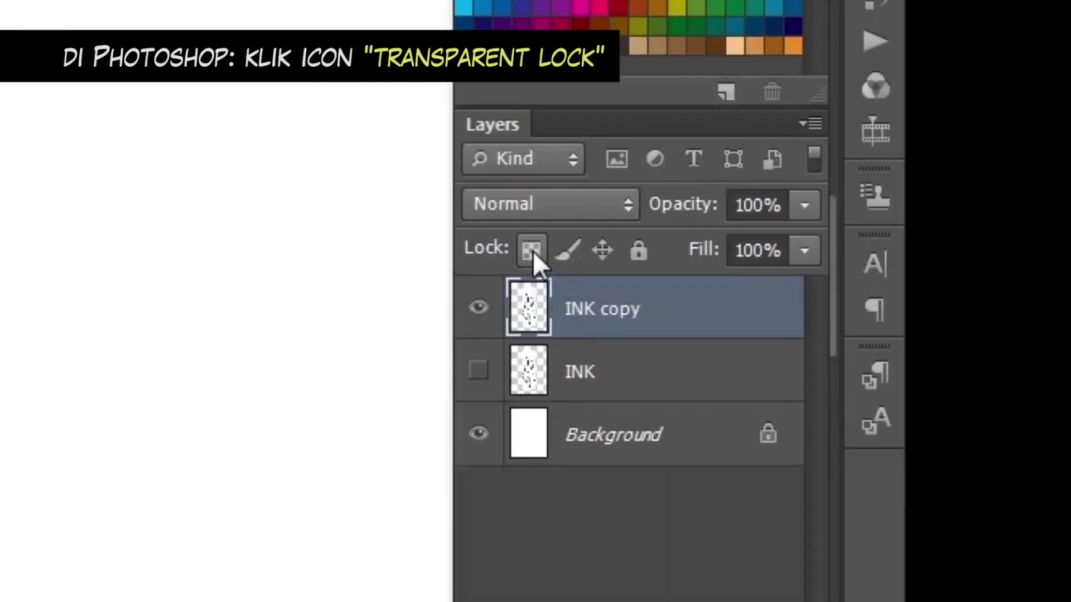
- Lock the transparent pixels of the INK copy layer and choose red as the Brush color
{"action": "left_click", "coordinate": [533, 251]}
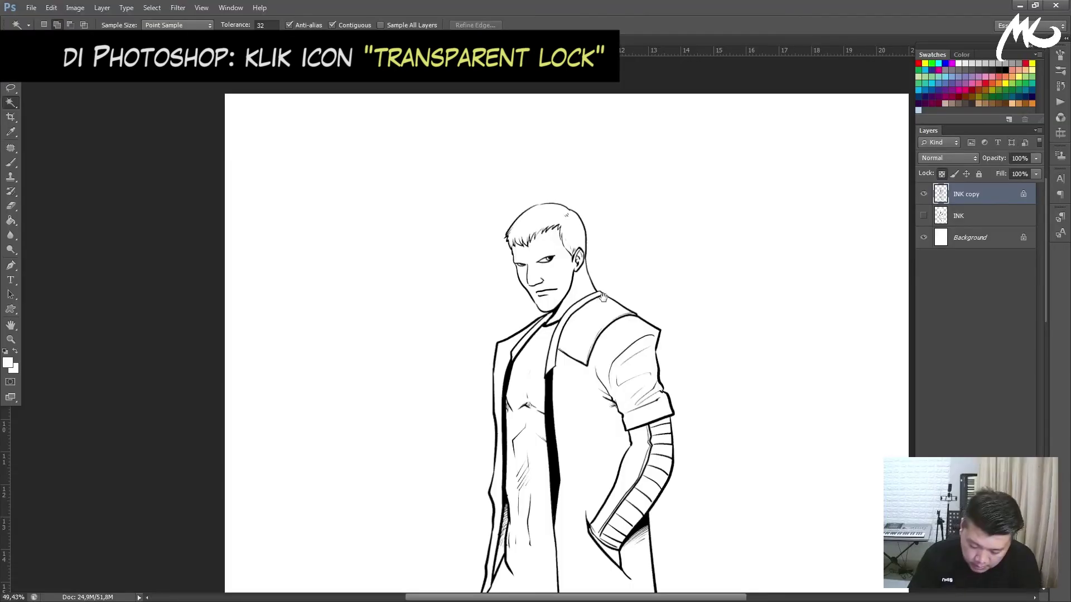
{"action": "scroll", "coordinate": [606, 260], "scroll_direction": "up", "scroll_amount": 3}
{"action": "scroll", "coordinate": [605, 260], "scroll_direction": "up", "scroll_amount": 3}
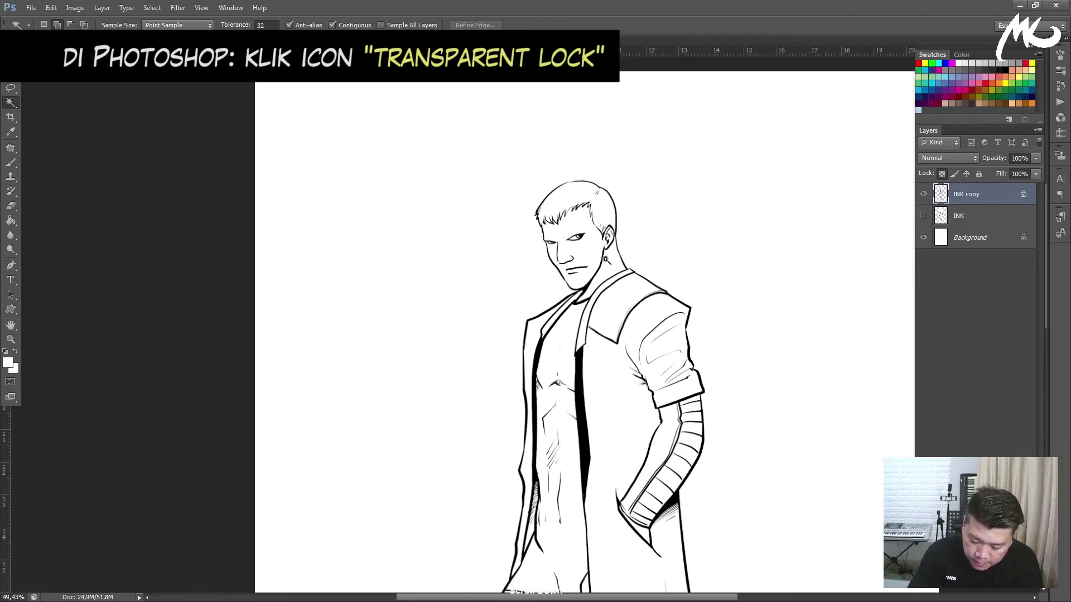
{"action": "scroll", "coordinate": [610, 151], "scroll_direction": "up", "scroll_amount": 1}
{"action": "scroll", "coordinate": [603, 240], "scroll_direction": "up", "scroll_amount": 5}
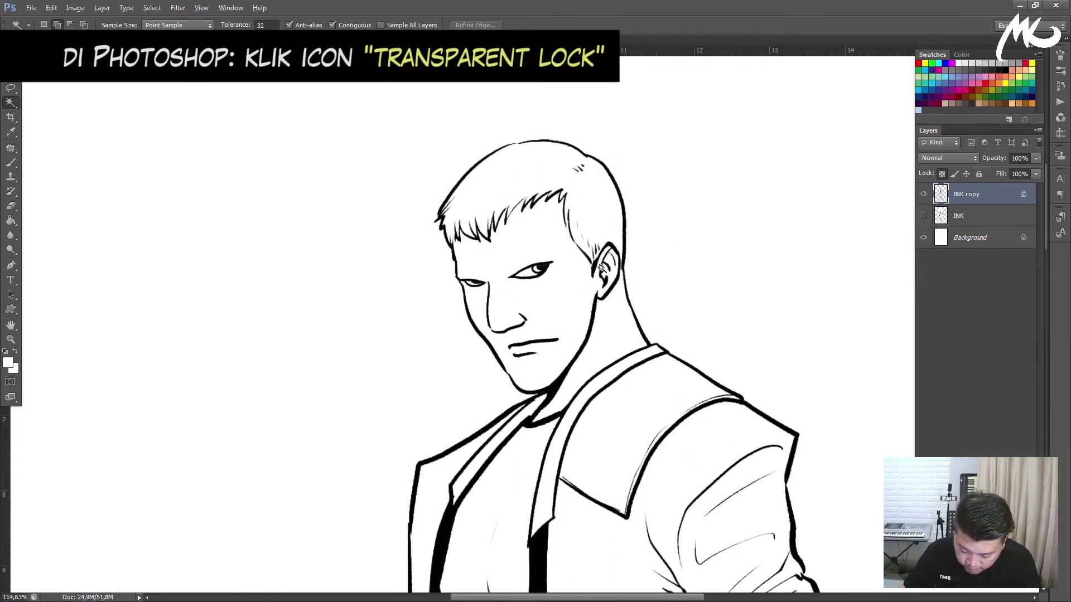
{"action": "left_click_drag", "start_coordinate": [590, 267], "coordinate": [573, 237]}
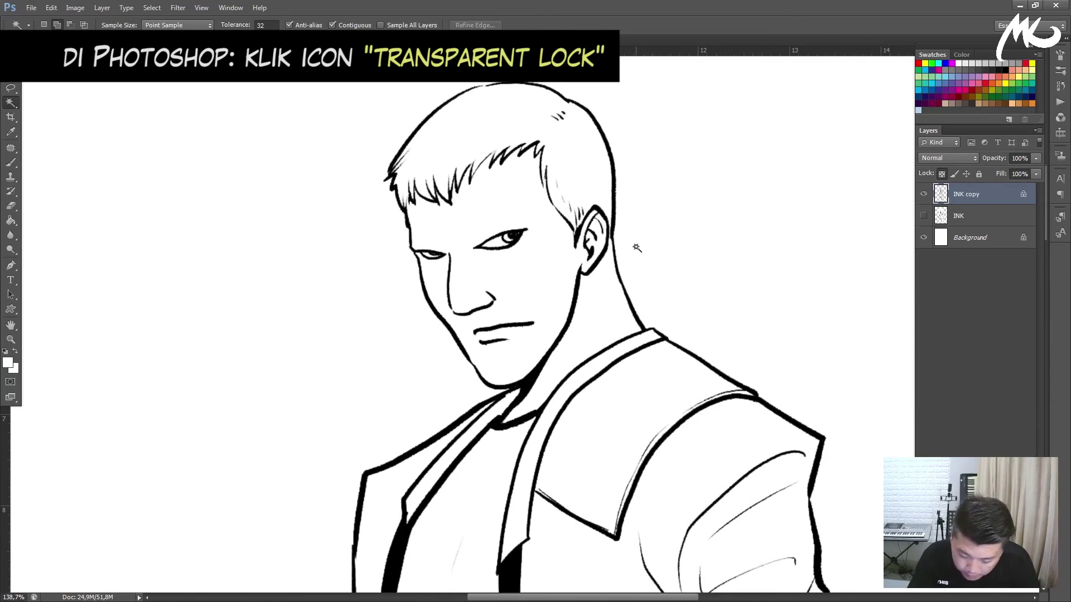
{"action": "left_click", "coordinate": [12, 161]}
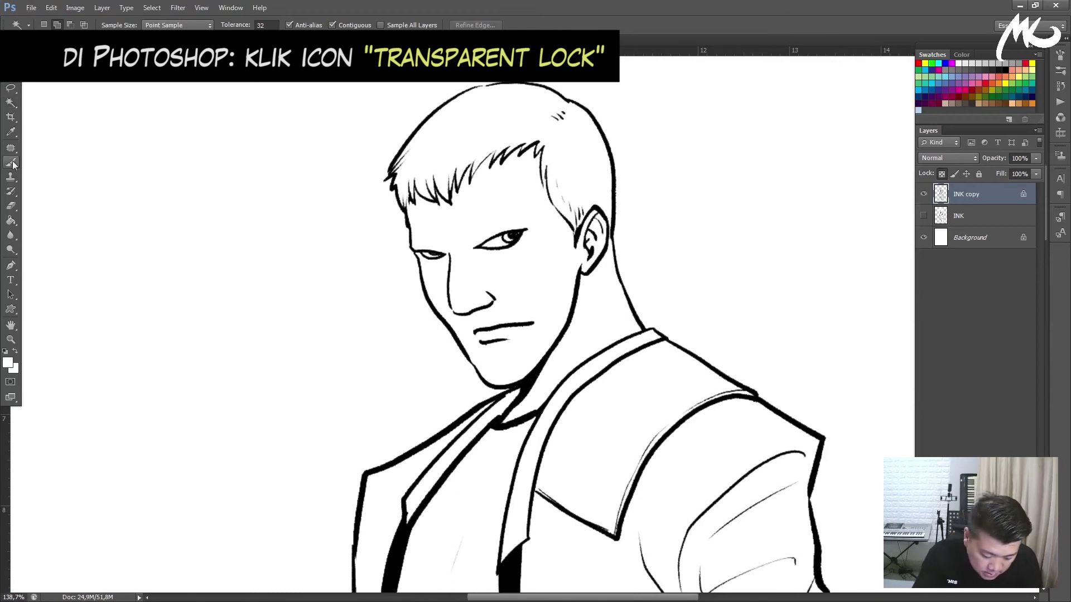
{"action": "left_click", "coordinate": [986, 82]}
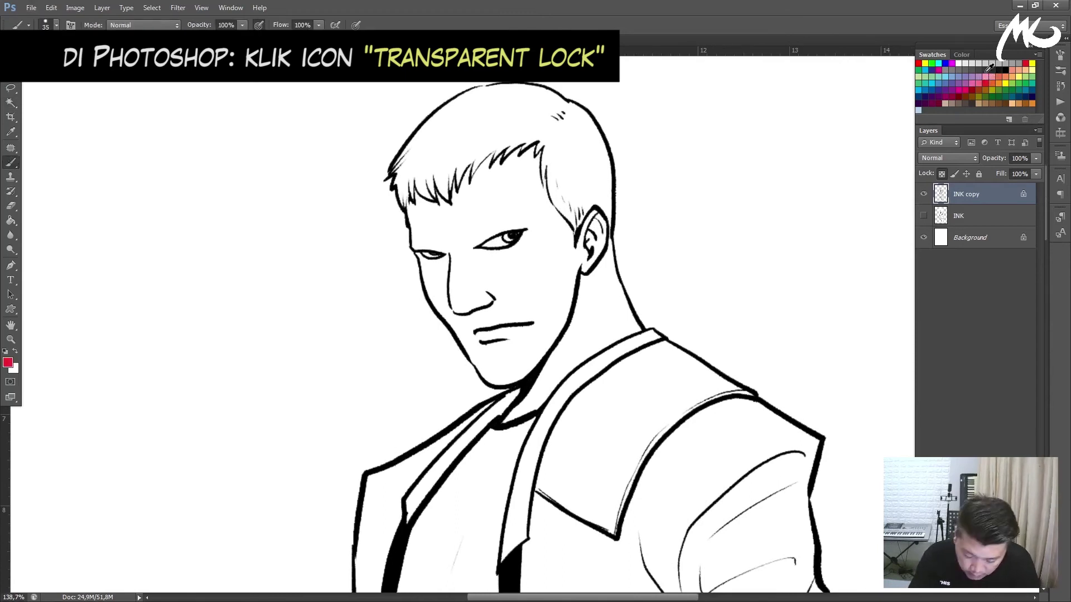
- Recolor the head, face, neck, collar and shoulder lines red on the INK copy layer
{"action": "mouse_move", "coordinate": [577, 298]}
{"action": "left_mouse_down"}
{"action": "mouse_move", "coordinate": [614, 167]}
{"action": "mouse_move", "coordinate": [641, 281]}
{"action": "left_mouse_up"}
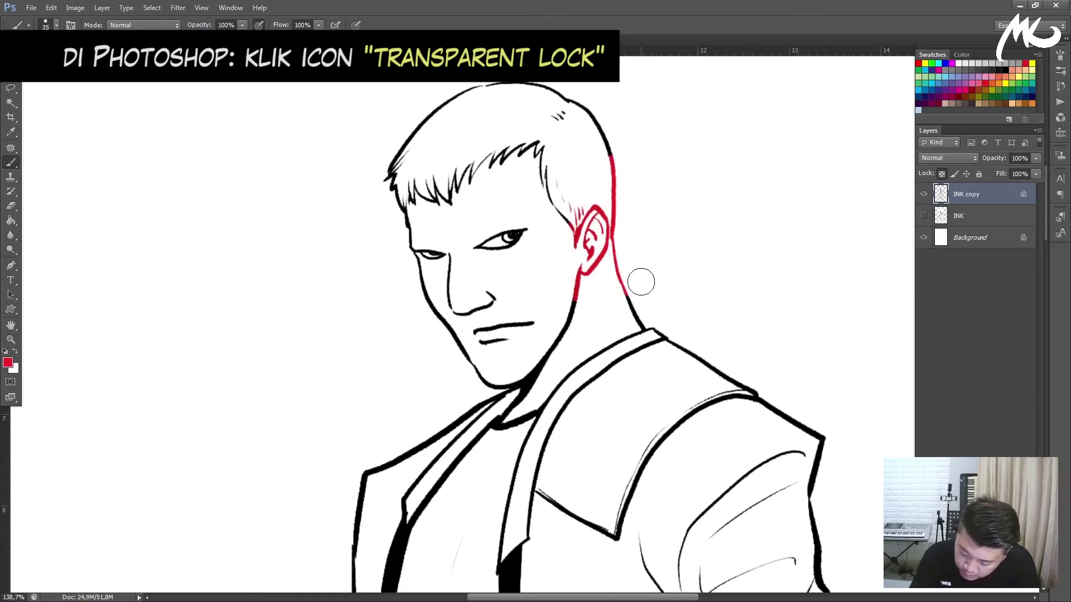
{"action": "mouse_move", "coordinate": [486, 242]}
{"action": "left_mouse_down"}
{"action": "mouse_move", "coordinate": [519, 205]}
{"action": "mouse_move", "coordinate": [560, 115]}
{"action": "mouse_move", "coordinate": [393, 187]}
{"action": "mouse_move", "coordinate": [445, 112]}
{"action": "left_mouse_up"}
{"action": "mouse_move", "coordinate": [480, 108]}
{"action": "left_mouse_down"}
{"action": "mouse_move", "coordinate": [388, 224]}
{"action": "mouse_move", "coordinate": [384, 256]}
{"action": "mouse_move", "coordinate": [424, 261]}
{"action": "mouse_move", "coordinate": [400, 323]}
{"action": "mouse_move", "coordinate": [432, 305]}
{"action": "mouse_move", "coordinate": [485, 354]}
{"action": "mouse_move", "coordinate": [493, 382]}
{"action": "mouse_move", "coordinate": [503, 376]}
{"action": "mouse_move", "coordinate": [463, 446]}
{"action": "left_mouse_up"}
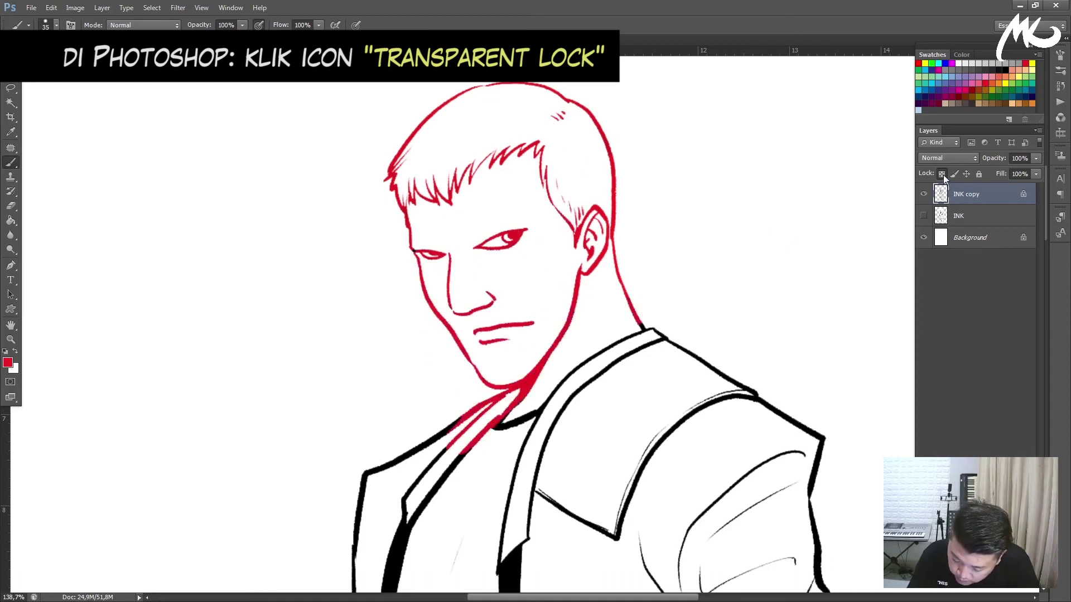
{"action": "mouse_move", "coordinate": [497, 426]}
{"action": "left_mouse_down"}
{"action": "mouse_move", "coordinate": [583, 344]}
{"action": "mouse_move", "coordinate": [677, 361]}
{"action": "mouse_move", "coordinate": [796, 420]}
{"action": "mouse_move", "coordinate": [619, 541]}
{"action": "mouse_move", "coordinate": [538, 511]}
{"action": "left_mouse_up"}
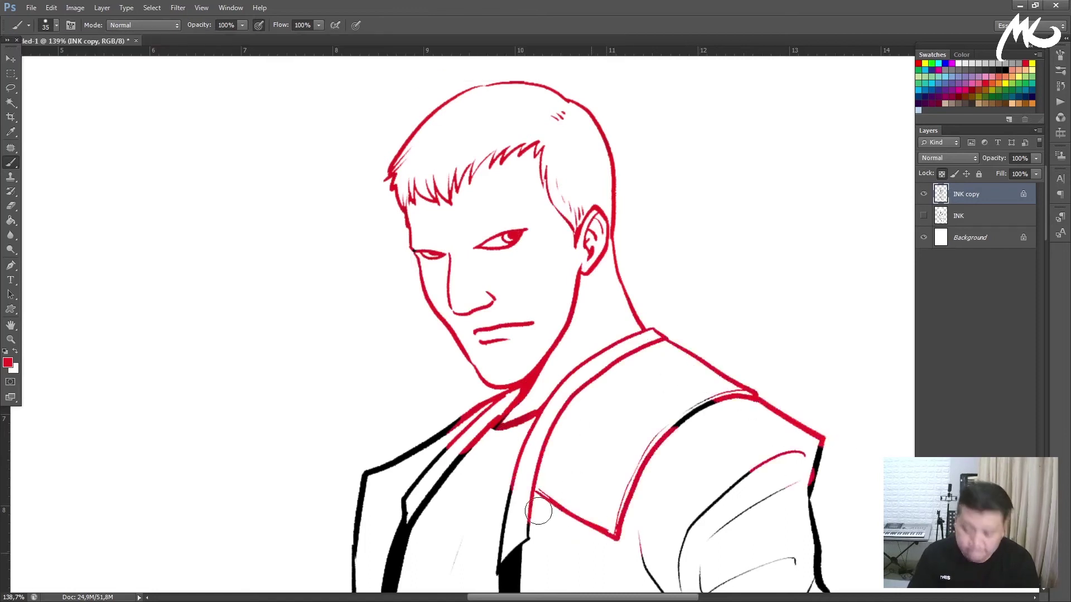
- Recolor the coat front, chest, sleeve, cuff and upper forearm wrap lines red on the INK copy layer
{"action": "scroll", "coordinate": [612, 291], "scroll_direction": "down", "scroll_amount": 5}
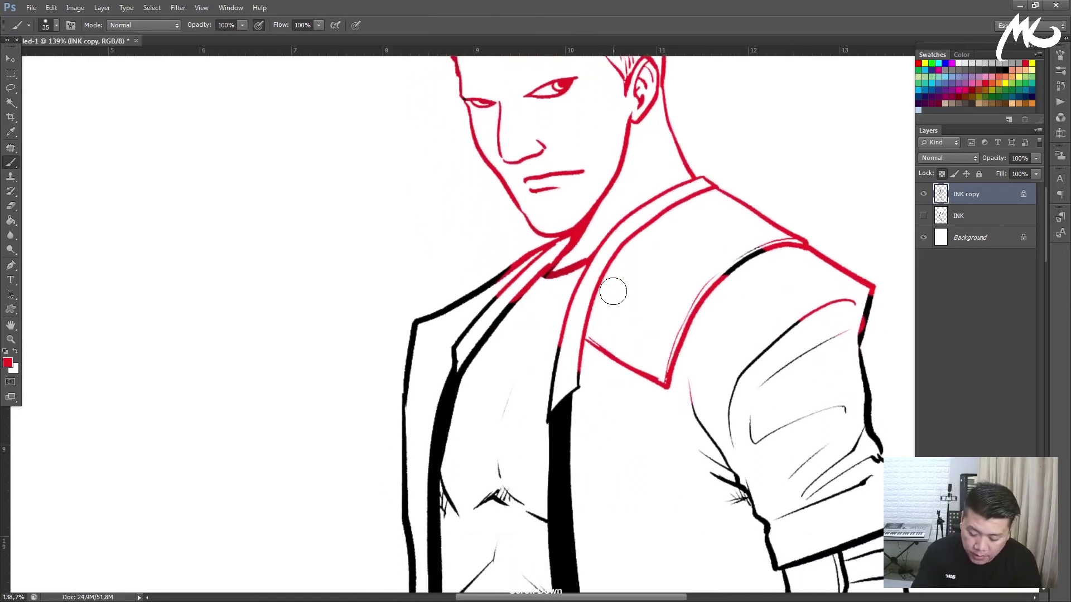
{"action": "mouse_move", "coordinate": [508, 270]}
{"action": "left_mouse_down"}
{"action": "mouse_move", "coordinate": [437, 306]}
{"action": "mouse_move", "coordinate": [390, 478]}
{"action": "mouse_move", "coordinate": [419, 497]}
{"action": "mouse_move", "coordinate": [556, 403]}
{"action": "mouse_move", "coordinate": [549, 394]}
{"action": "mouse_move", "coordinate": [561, 561]}
{"action": "left_mouse_up"}
{"action": "left_click_drag", "start_coordinate": [438, 533], "coordinate": [410, 549]}
{"action": "mouse_move", "coordinate": [691, 391]}
{"action": "left_mouse_down"}
{"action": "mouse_move", "coordinate": [741, 554]}
{"action": "mouse_move", "coordinate": [729, 491]}
{"action": "mouse_move", "coordinate": [758, 342]}
{"action": "left_mouse_up"}
{"action": "left_click_drag", "start_coordinate": [767, 264], "coordinate": [800, 225]}
{"action": "mouse_move", "coordinate": [829, 315]}
{"action": "left_mouse_down"}
{"action": "mouse_move", "coordinate": [643, 241]}
{"action": "mouse_move", "coordinate": [624, 251]}
{"action": "left_mouse_up"}
{"action": "mouse_move", "coordinate": [668, 225]}
{"action": "left_mouse_down"}
{"action": "mouse_move", "coordinate": [659, 315]}
{"action": "mouse_move", "coordinate": [706, 446]}
{"action": "mouse_move", "coordinate": [580, 499]}
{"action": "left_mouse_up"}
{"action": "mouse_move", "coordinate": [585, 460]}
{"action": "left_mouse_down"}
{"action": "mouse_move", "coordinate": [604, 473]}
{"action": "mouse_move", "coordinate": [648, 461]}
{"action": "left_mouse_up"}
{"action": "left_click_drag", "start_coordinate": [579, 509], "coordinate": [586, 545]}
{"action": "left_click_drag", "start_coordinate": [638, 496], "coordinate": [696, 484]}
{"action": "left_click_drag", "start_coordinate": [642, 518], "coordinate": [698, 512]}
{"action": "left_click_drag", "start_coordinate": [647, 544], "coordinate": [703, 540]}
{"action": "left_click_drag", "start_coordinate": [588, 298], "coordinate": [730, 231]}
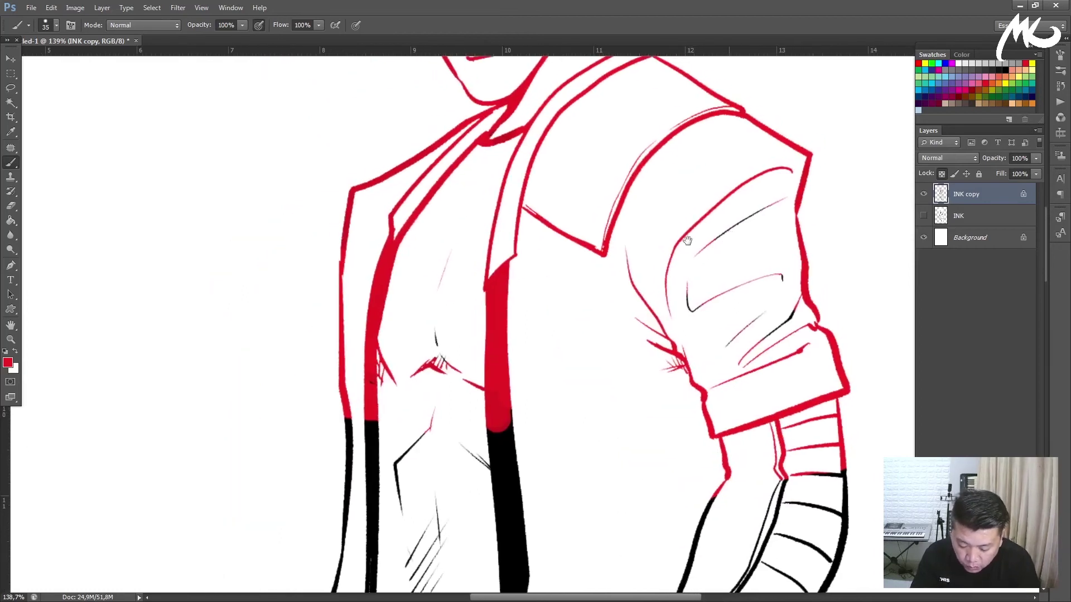
- Extend the red down the coat's front edges and abdomen lines, and recolor part of the sleeve's fold lines
{"action": "left_click_drag", "start_coordinate": [432, 426], "coordinate": [413, 447]}
{"action": "left_click_drag", "start_coordinate": [372, 428], "coordinate": [372, 441]}
{"action": "left_click_drag", "start_coordinate": [501, 447], "coordinate": [502, 463]}
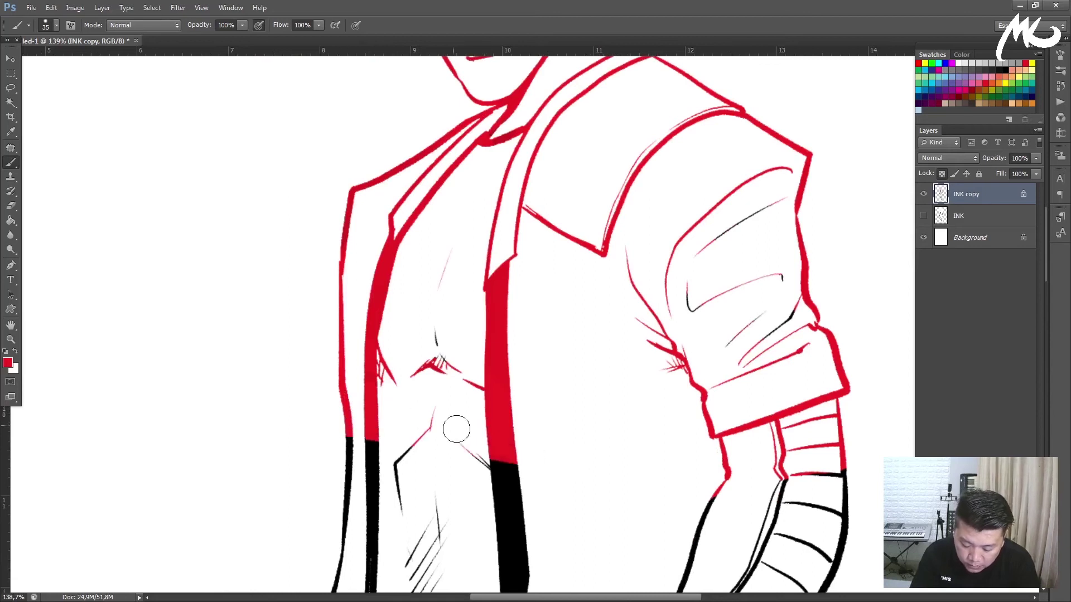
{"action": "left_click_drag", "start_coordinate": [578, 179], "coordinate": [525, 389]}
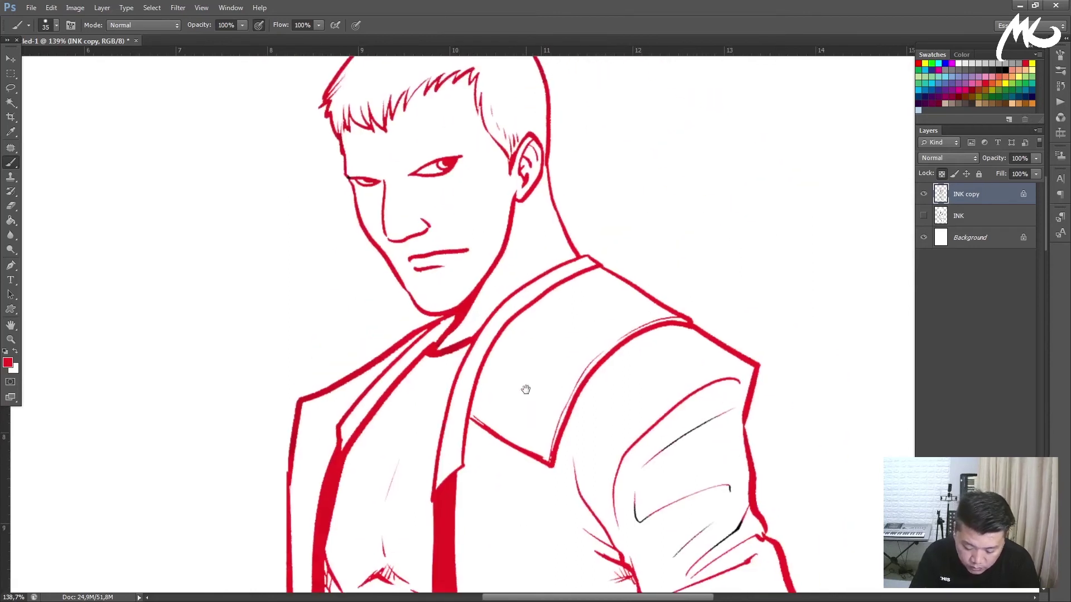
{"action": "left_click_drag", "start_coordinate": [677, 328], "coordinate": [662, 234]}
{"action": "scroll", "coordinate": [662, 234], "scroll_direction": "down", "scroll_amount": 4}
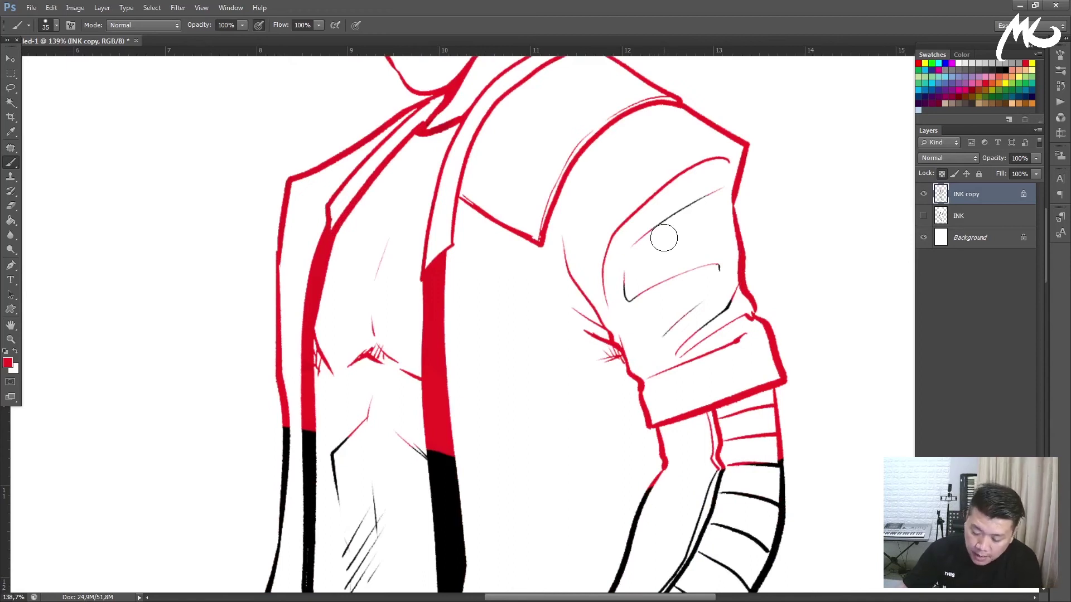
{"action": "scroll", "coordinate": [669, 243], "scroll_direction": "down", "scroll_amount": 3}
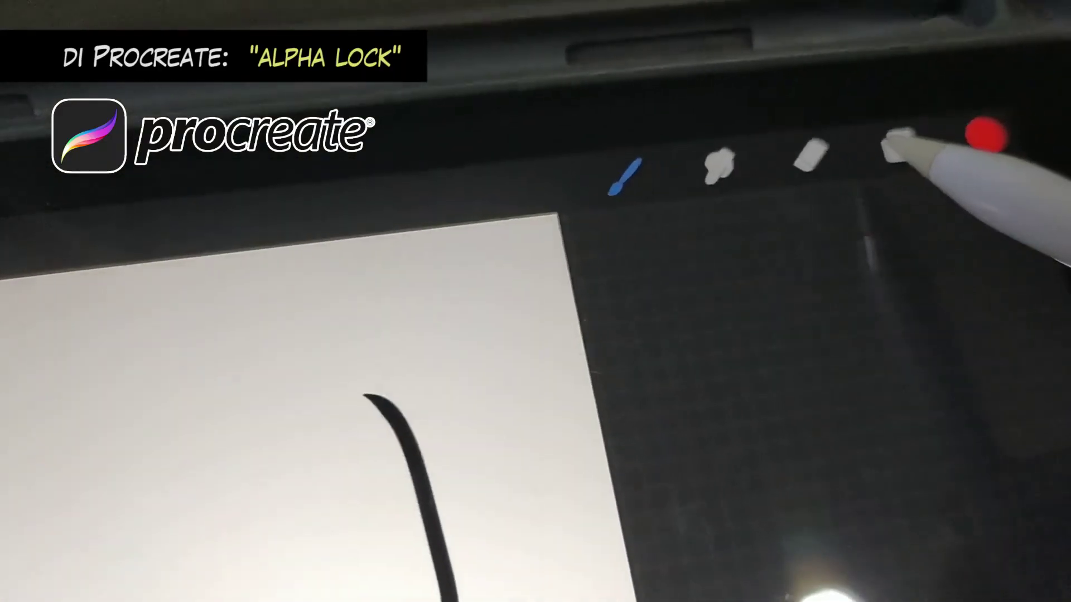
- Switch to Procreate and turn on Alpha Lock for Layer 4
{"action": "left_click", "coordinate": [964, 155]}
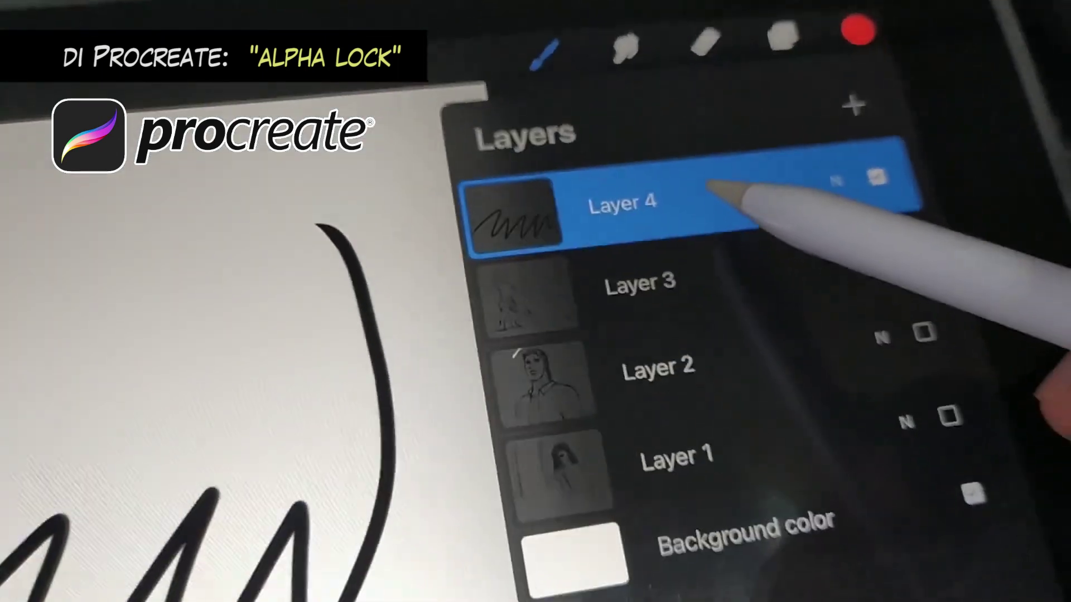
{"action": "left_click", "coordinate": [711, 189]}
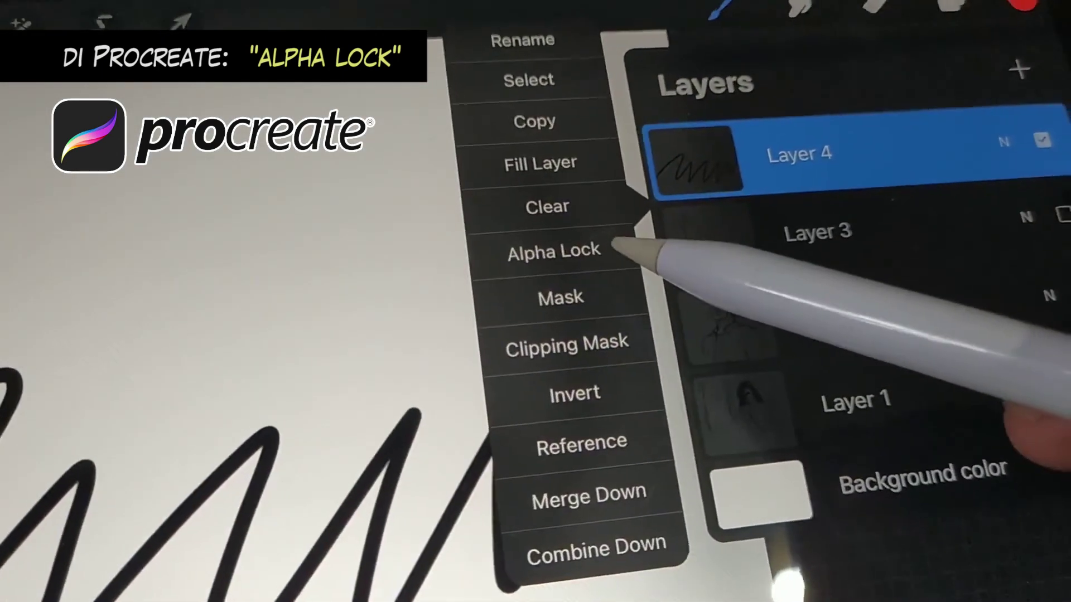
{"action": "left_click", "coordinate": [616, 246]}
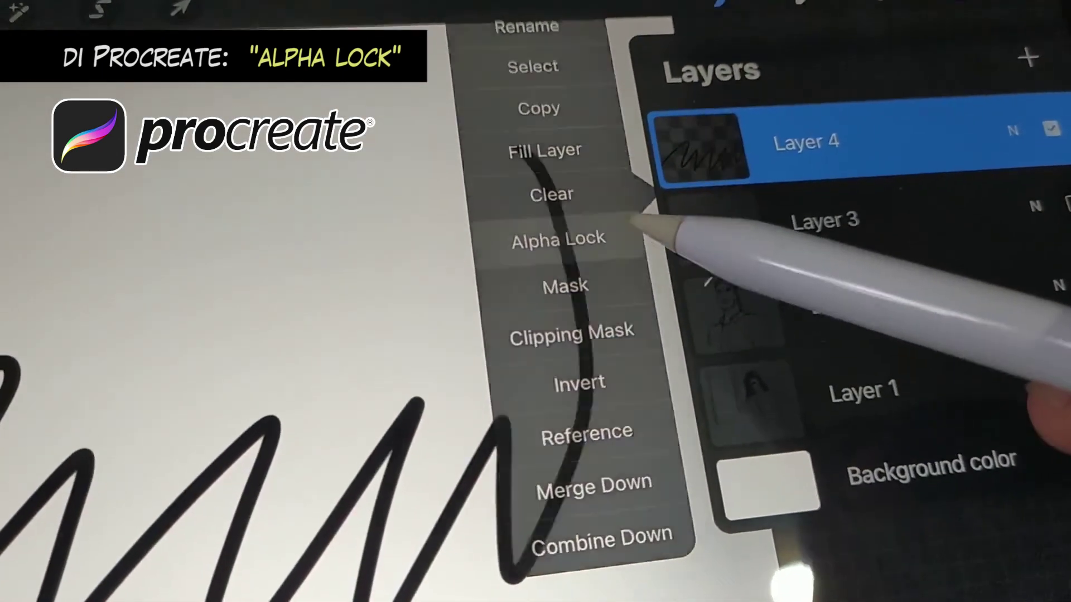
{"action": "left_click", "coordinate": [620, 251]}
{"action": "mouse_move", "coordinate": [633, 276]}
{"action": "left_mouse_down"}
{"action": "mouse_move", "coordinate": [608, 220]}
{"action": "mouse_move", "coordinate": [574, 195]}
{"action": "mouse_move", "coordinate": [597, 235]}
{"action": "mouse_move", "coordinate": [626, 358]}
{"action": "mouse_move", "coordinate": [627, 322]}
{"action": "mouse_move", "coordinate": [641, 459]}
{"action": "mouse_move", "coordinate": [614, 478]}
{"action": "mouse_move", "coordinate": [603, 508]}
{"action": "left_mouse_up"}
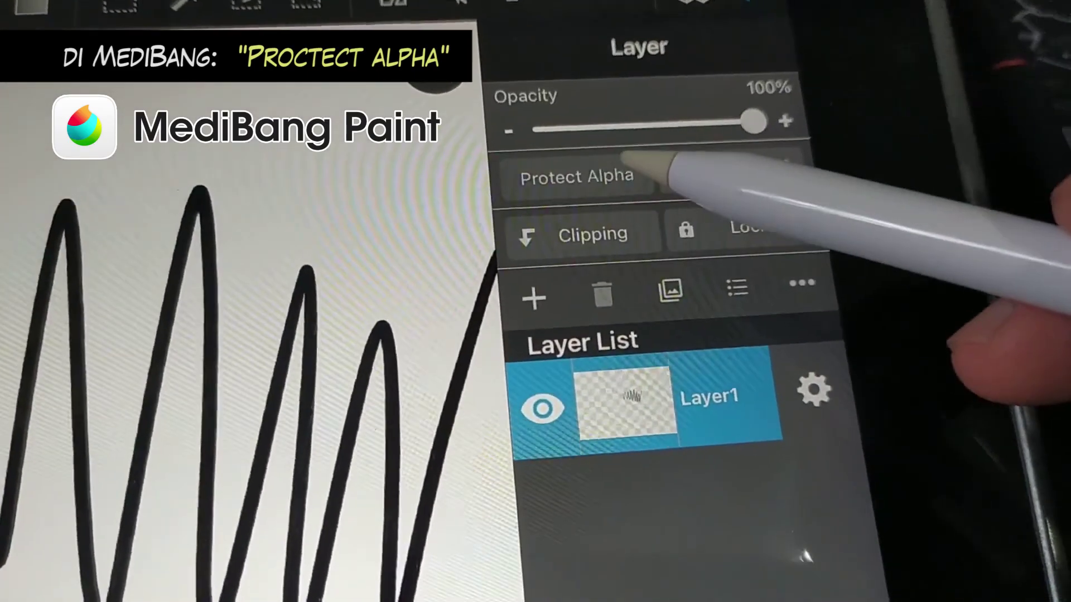
- Switch to MediBang Paint, turn on Protect Alpha for Layer1, and brush over the black zigzag line
{"action": "left_click", "coordinate": [628, 178]}
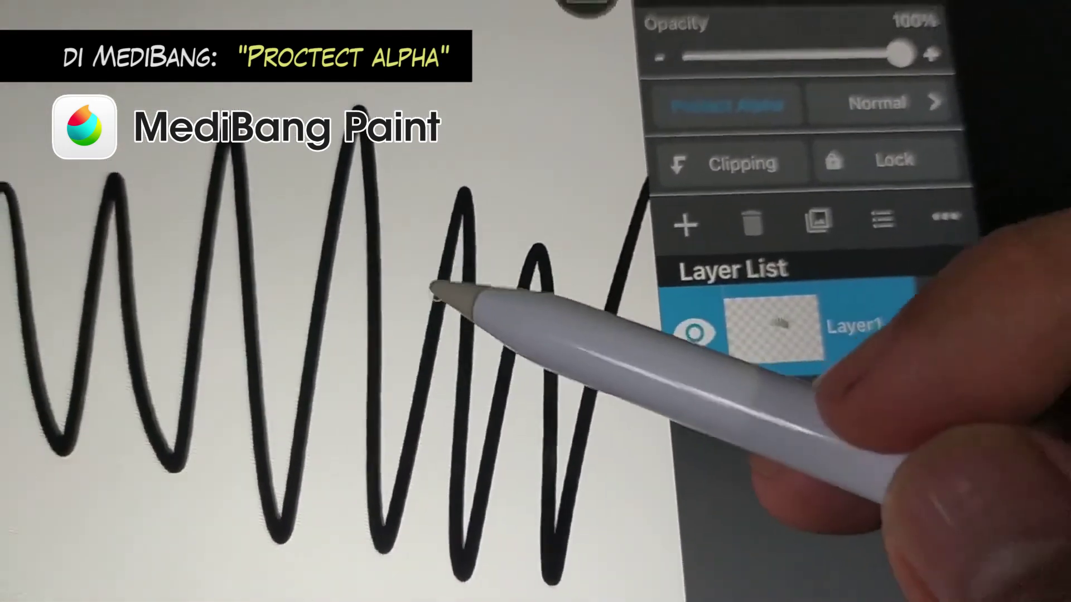
{"action": "mouse_move", "coordinate": [448, 301]}
{"action": "left_mouse_down"}
{"action": "mouse_move", "coordinate": [454, 276]}
{"action": "mouse_move", "coordinate": [432, 270]}
{"action": "mouse_move", "coordinate": [463, 200]}
{"action": "left_mouse_up"}
{"action": "mouse_move", "coordinate": [432, 164]}
{"action": "left_mouse_down"}
{"action": "mouse_move", "coordinate": [478, 306]}
{"action": "mouse_move", "coordinate": [430, 394]}
{"action": "mouse_move", "coordinate": [525, 311]}
{"action": "mouse_move", "coordinate": [594, 337]}
{"action": "mouse_move", "coordinate": [669, 446]}
{"action": "mouse_move", "coordinate": [634, 536]}
{"action": "mouse_move", "coordinate": [634, 394]}
{"action": "mouse_move", "coordinate": [616, 401]}
{"action": "left_mouse_up"}
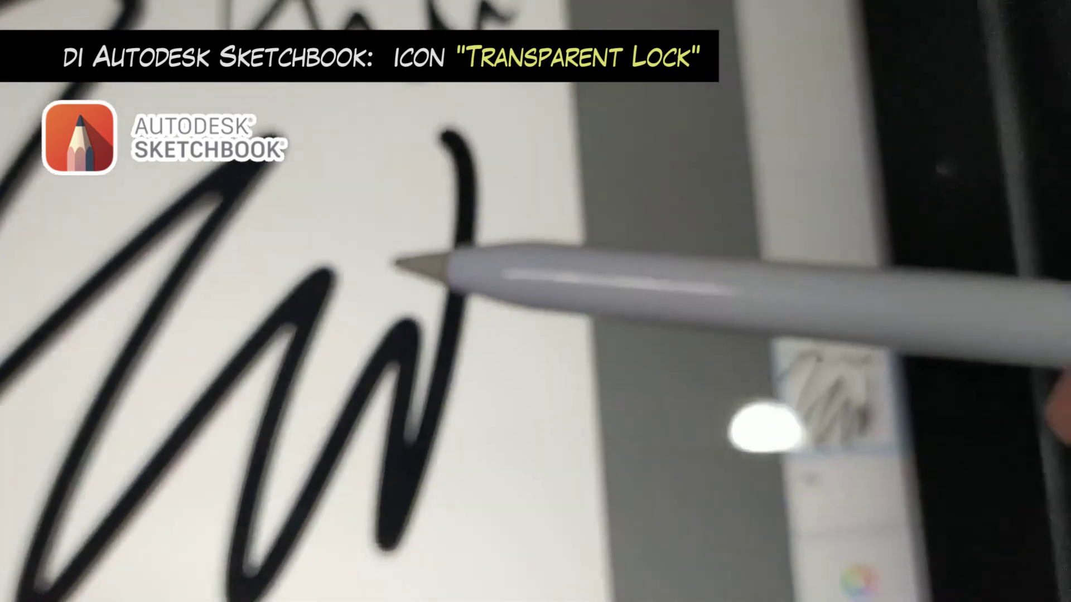
- Switch to Autodesk Sketchbook and paint red over the scribble's end stroke on the transparency-locked layer
{"action": "left_click_drag", "start_coordinate": [438, 304], "coordinate": [439, 266]}
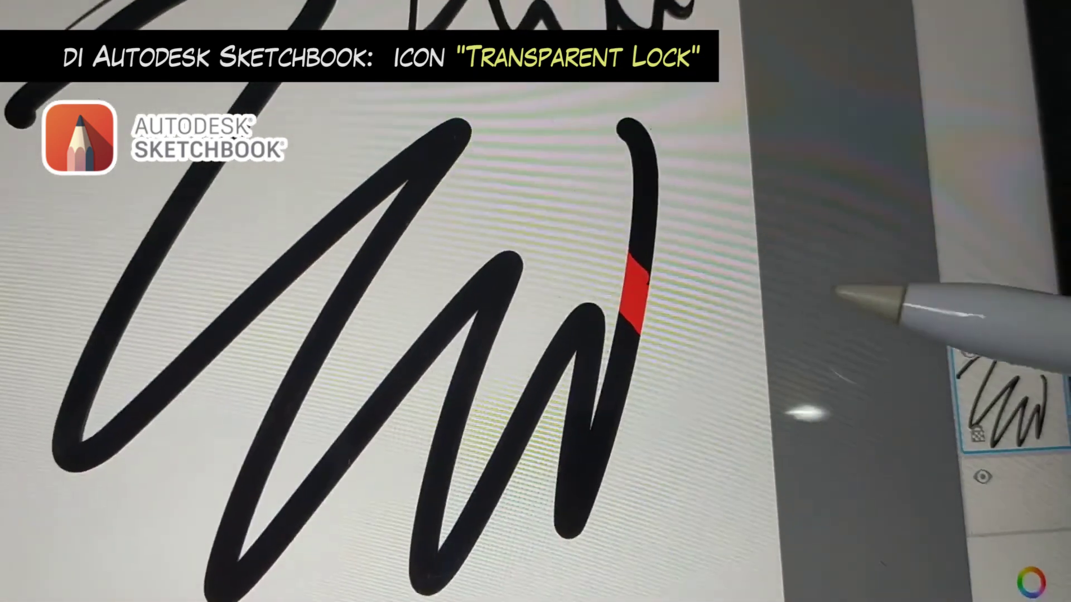
{"action": "mouse_move", "coordinate": [616, 239]}
{"action": "left_mouse_down"}
{"action": "mouse_move", "coordinate": [641, 239]}
{"action": "mouse_move", "coordinate": [597, 134]}
{"action": "mouse_move", "coordinate": [586, 335]}
{"action": "left_mouse_up"}
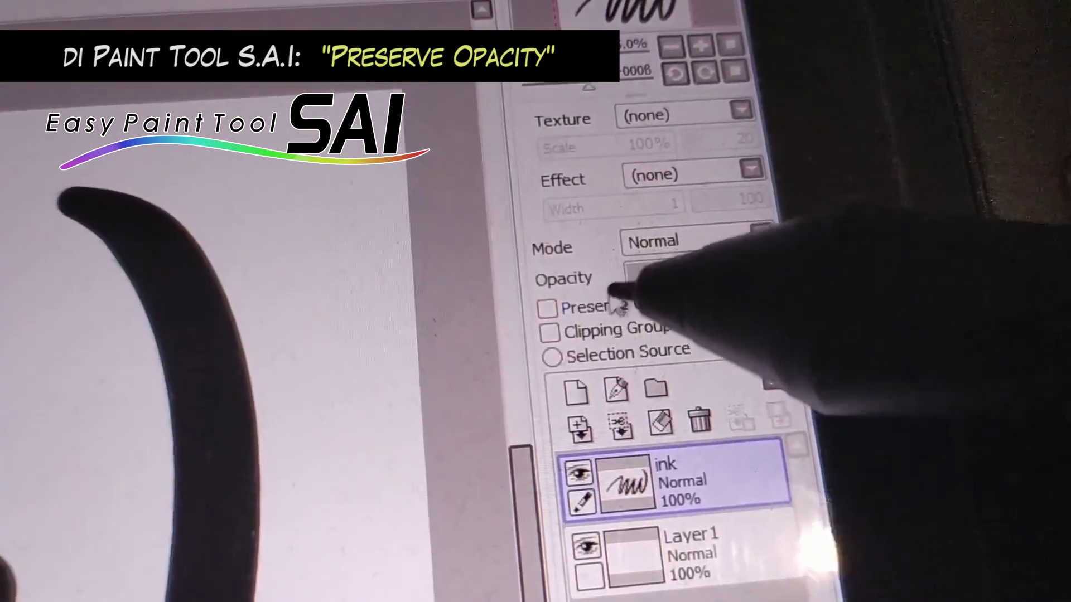
- Switch to Paint Tool SAI, enable Preserve Opacity on the ink layer, and paint the scribble's curved end stroke red
{"action": "left_click", "coordinate": [548, 303]}
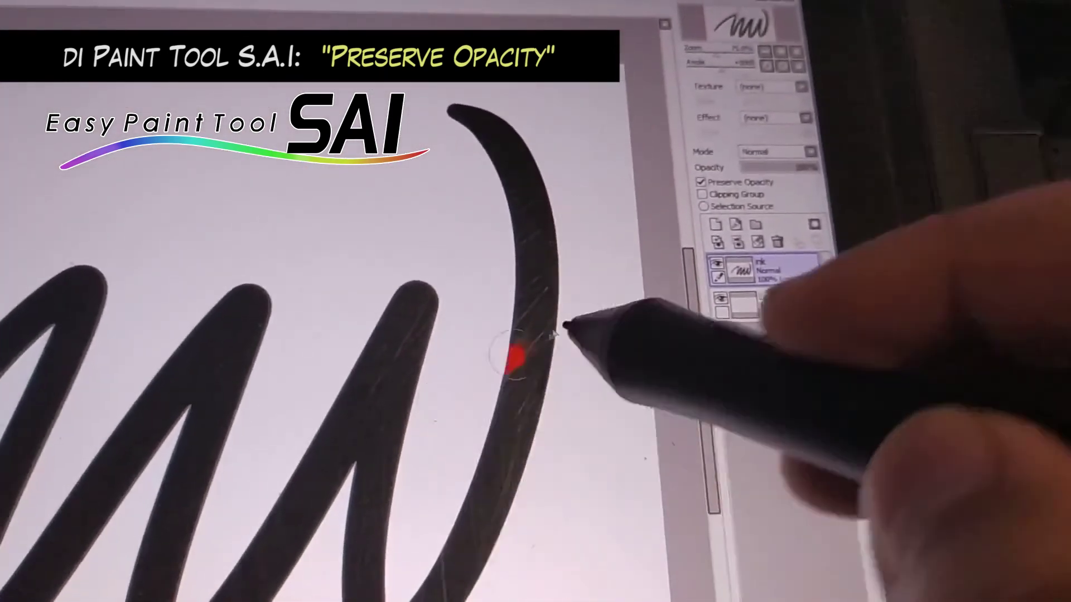
{"action": "mouse_move", "coordinate": [514, 354]}
{"action": "left_mouse_down"}
{"action": "mouse_move", "coordinate": [531, 395]}
{"action": "mouse_move", "coordinate": [566, 240]}
{"action": "mouse_move", "coordinate": [549, 173]}
{"action": "left_mouse_up"}
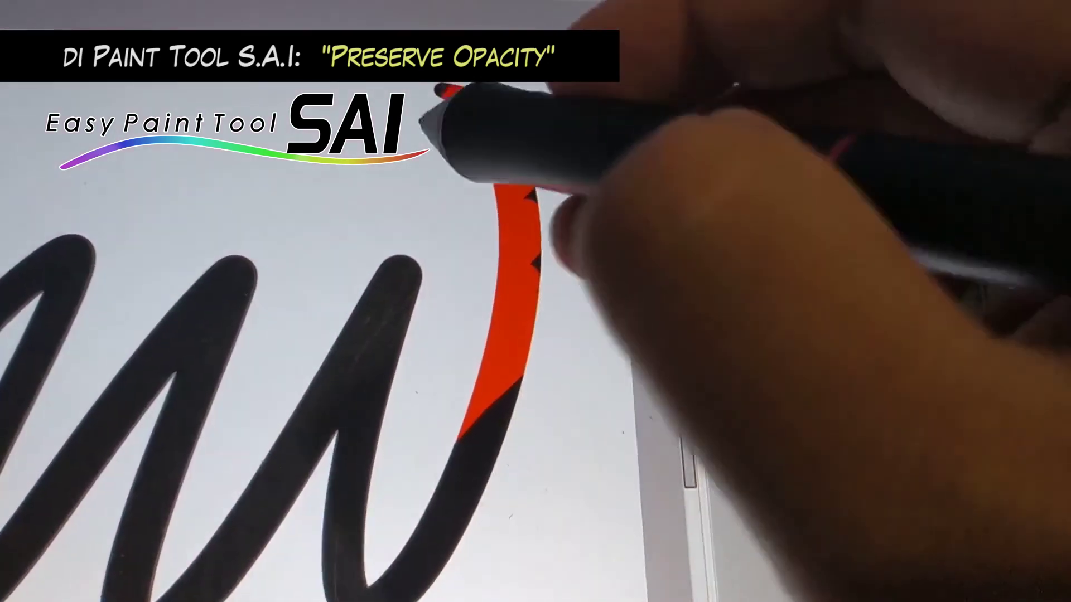
{"action": "mouse_move", "coordinate": [426, 119]}
{"action": "left_mouse_down"}
{"action": "mouse_move", "coordinate": [581, 227]}
{"action": "mouse_move", "coordinate": [610, 299]}
{"action": "mouse_move", "coordinate": [574, 442]}
{"action": "mouse_move", "coordinate": [543, 493]}
{"action": "mouse_move", "coordinate": [514, 334]}
{"action": "mouse_move", "coordinate": [555, 186]}
{"action": "left_mouse_up"}
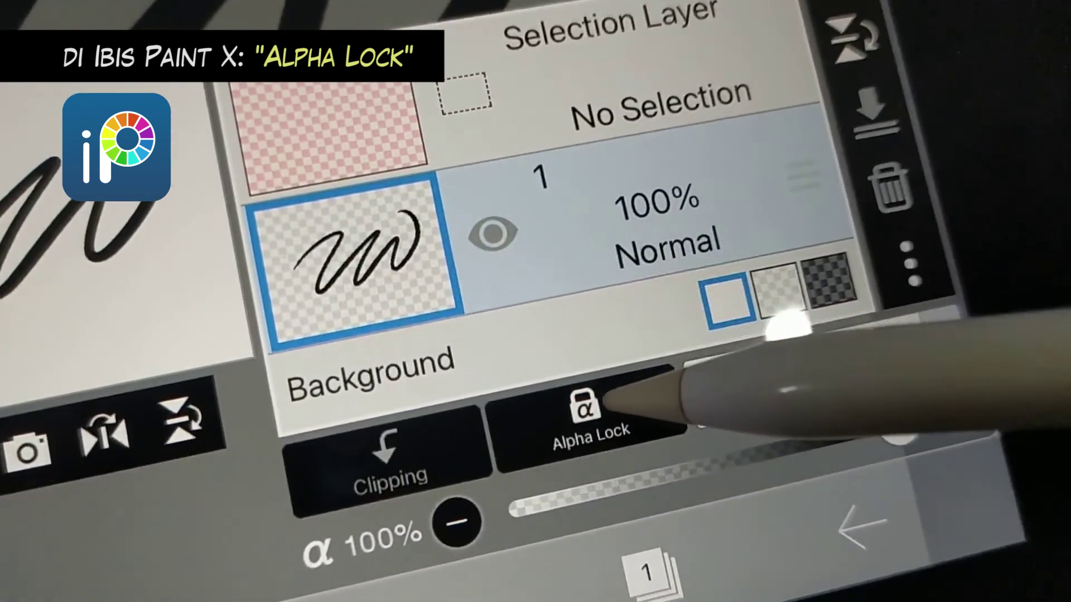
- Switch to ibis Paint X, turn on Alpha Lock for layer 1, and paint parts of the black scribble red
{"action": "left_click", "coordinate": [803, 384]}
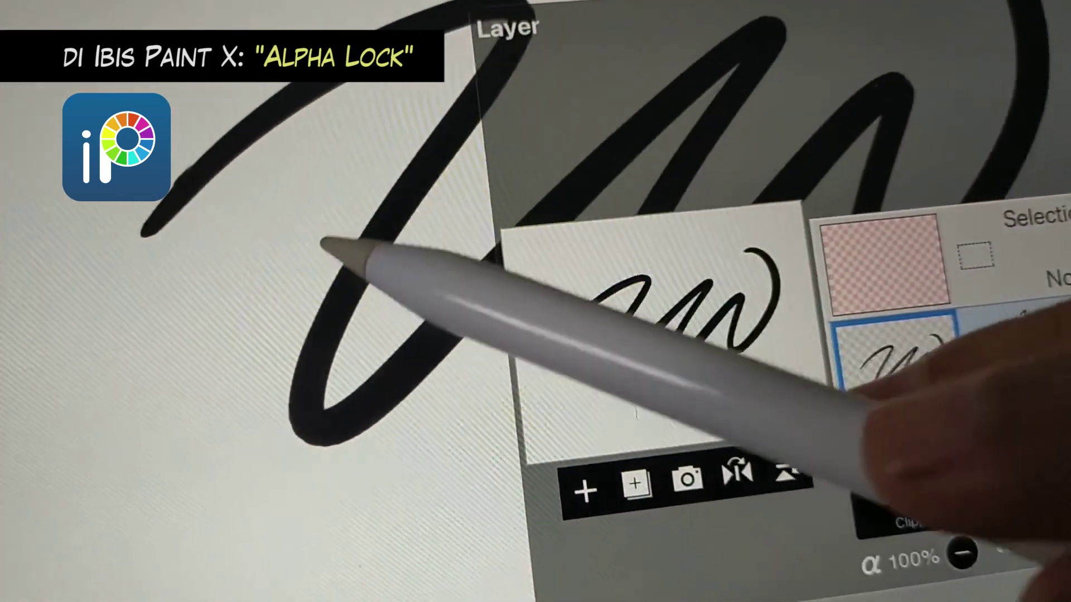
{"action": "left_click", "coordinate": [326, 243]}
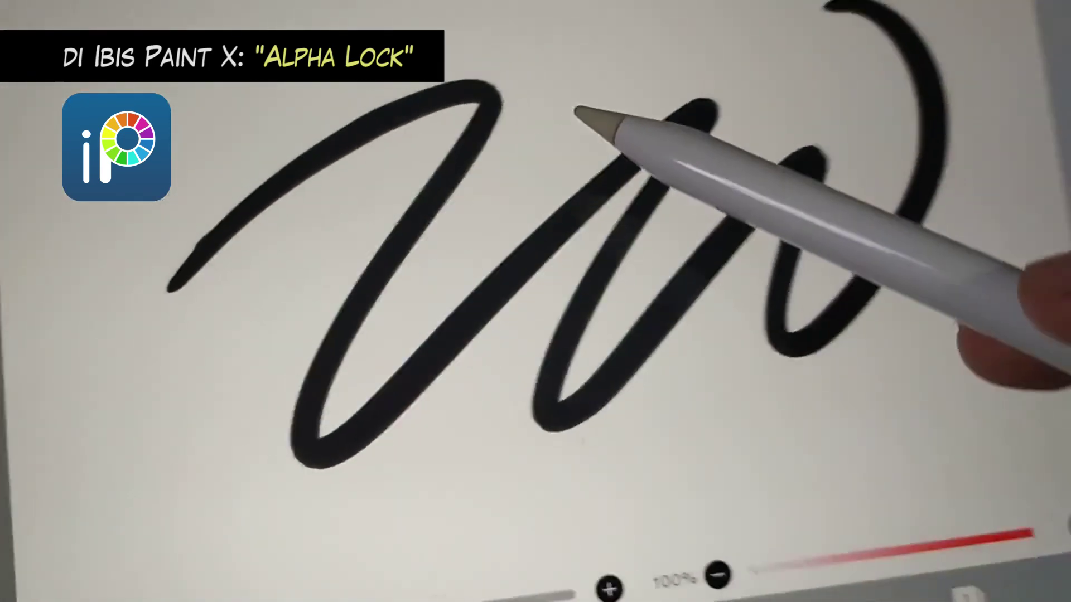
{"action": "left_click_drag", "start_coordinate": [441, 212], "coordinate": [457, 267]}
{"action": "left_click_drag", "start_coordinate": [474, 329], "coordinate": [490, 390]}
{"action": "mouse_move", "coordinate": [491, 346]}
{"action": "left_mouse_down"}
{"action": "mouse_move", "coordinate": [591, 413]}
{"action": "mouse_move", "coordinate": [686, 312]}
{"action": "mouse_move", "coordinate": [719, 223]}
{"action": "mouse_move", "coordinate": [726, 167]}
{"action": "left_mouse_up"}
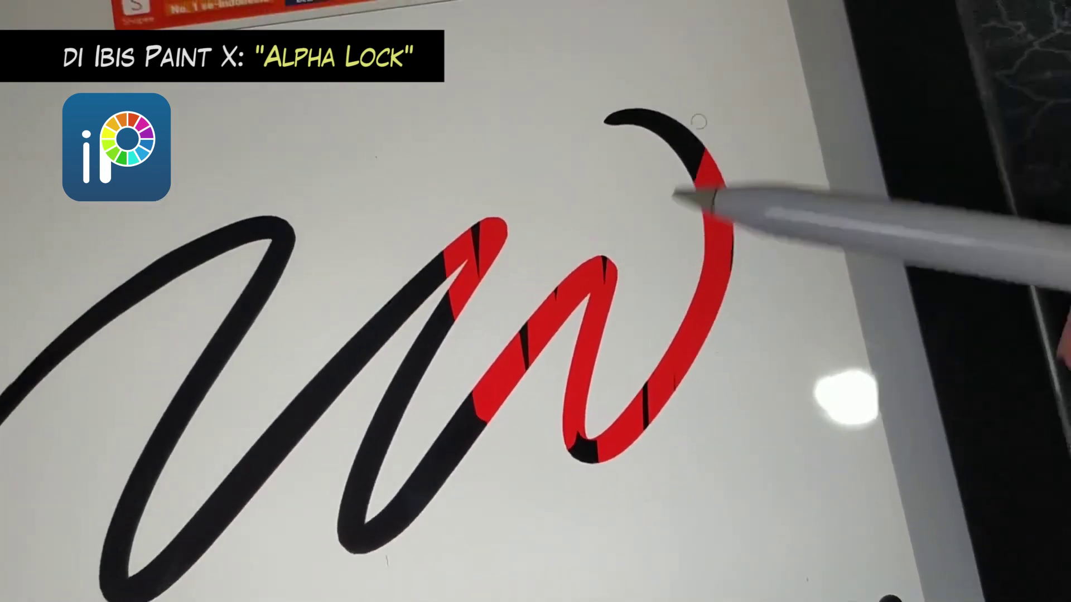